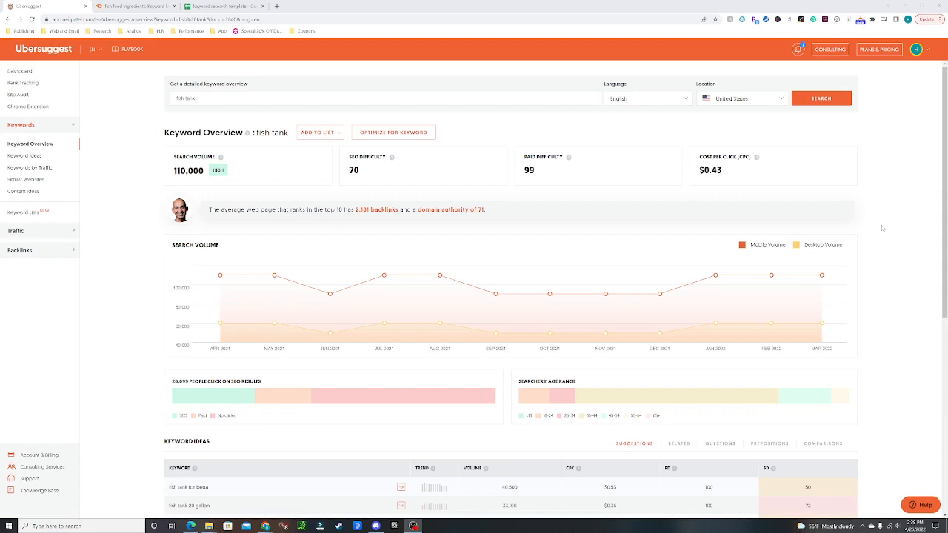
# Open the keyword ideas for fish tank and inspect the Volume, SEO Difficulty, CPC and Keyword Filters options without applying any.
pyautogui.click(33, 157)
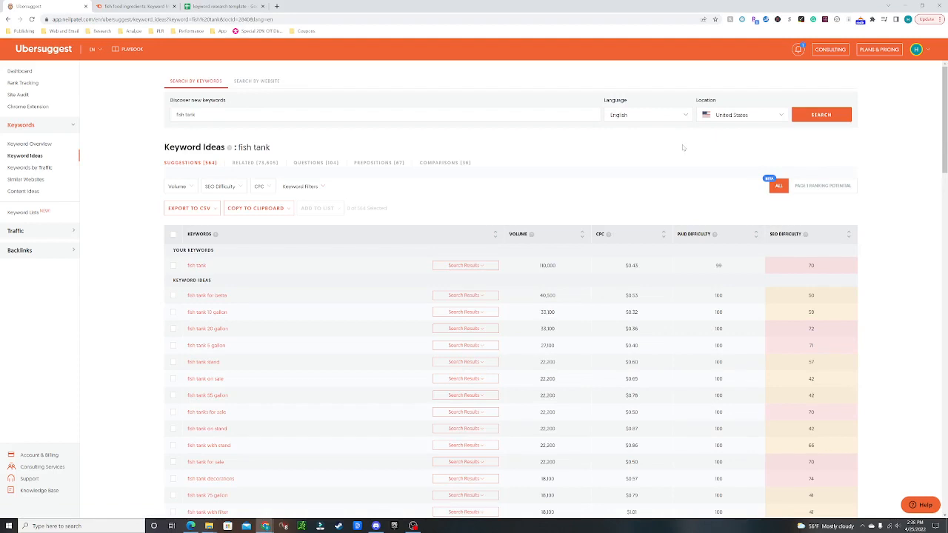
pyautogui.click(179, 186)
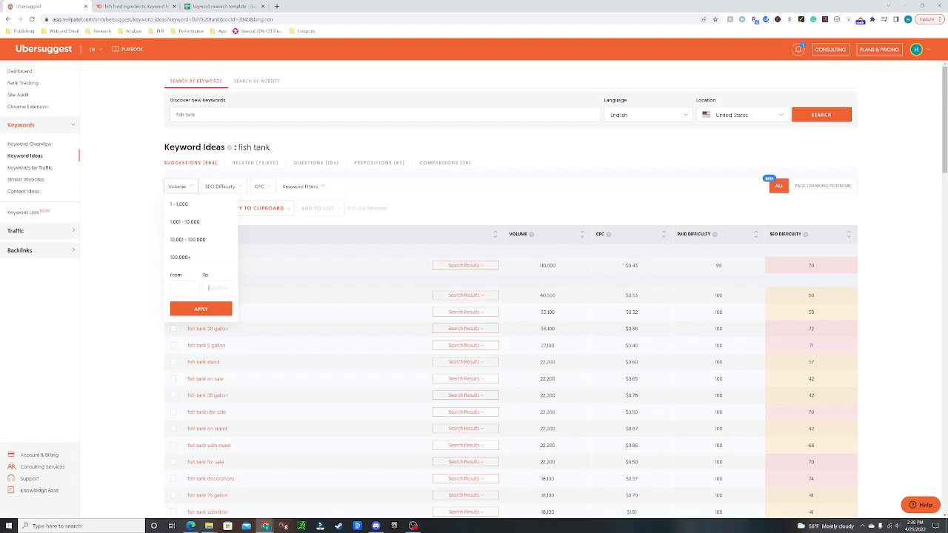
pyautogui.click(409, 186)
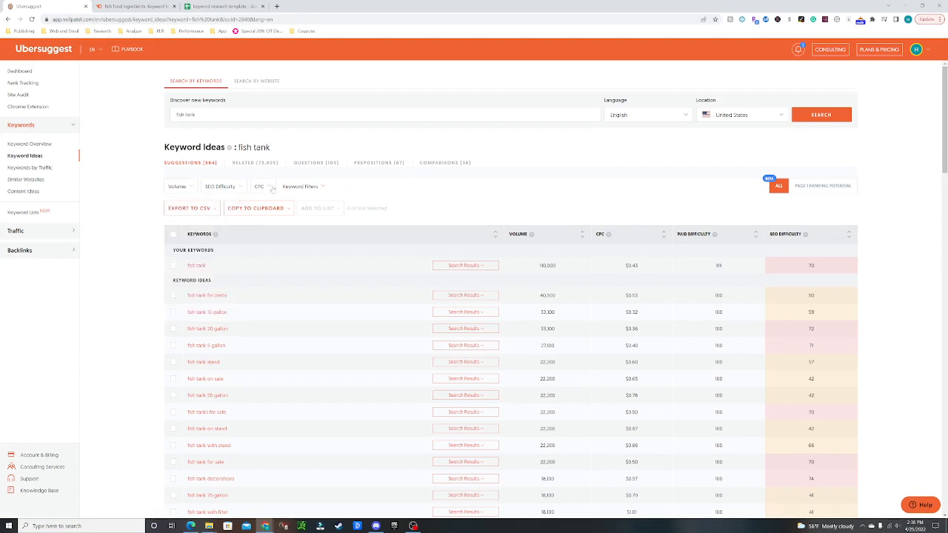
pyautogui.click(221, 191)
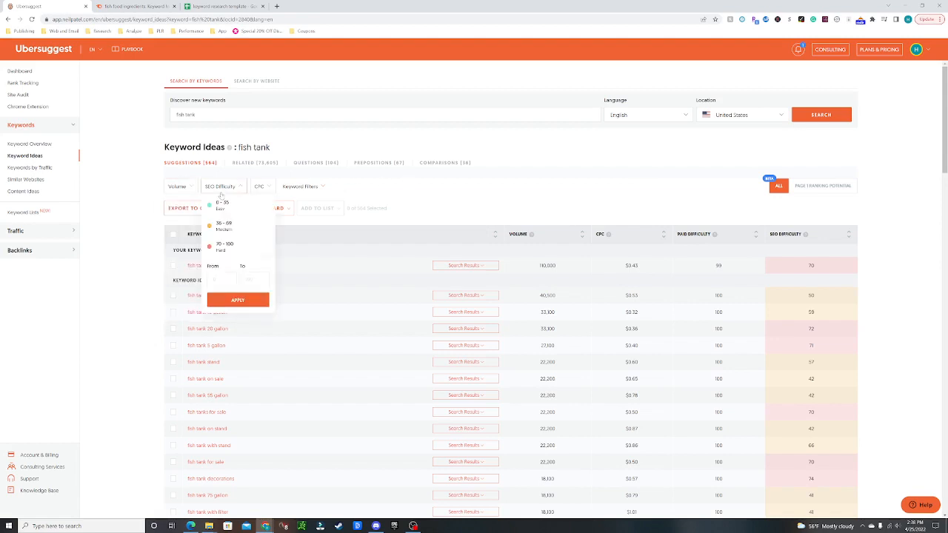
pyautogui.click(304, 191)
pyautogui.click(260, 189)
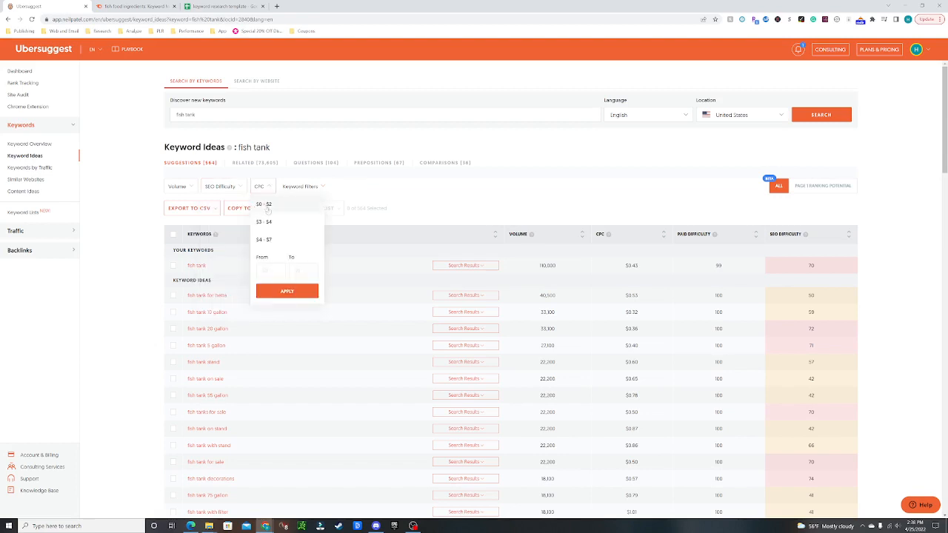
pyautogui.click(388, 194)
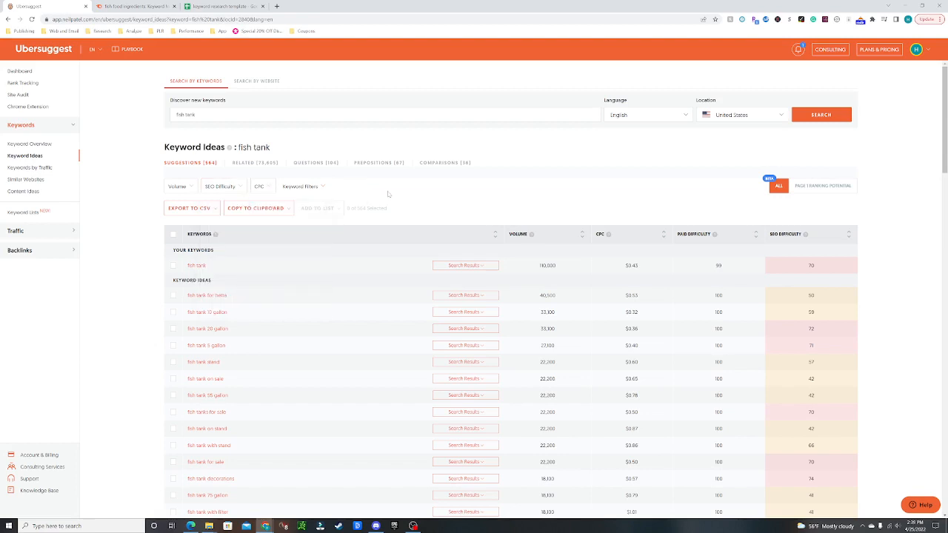
pyautogui.click(318, 191)
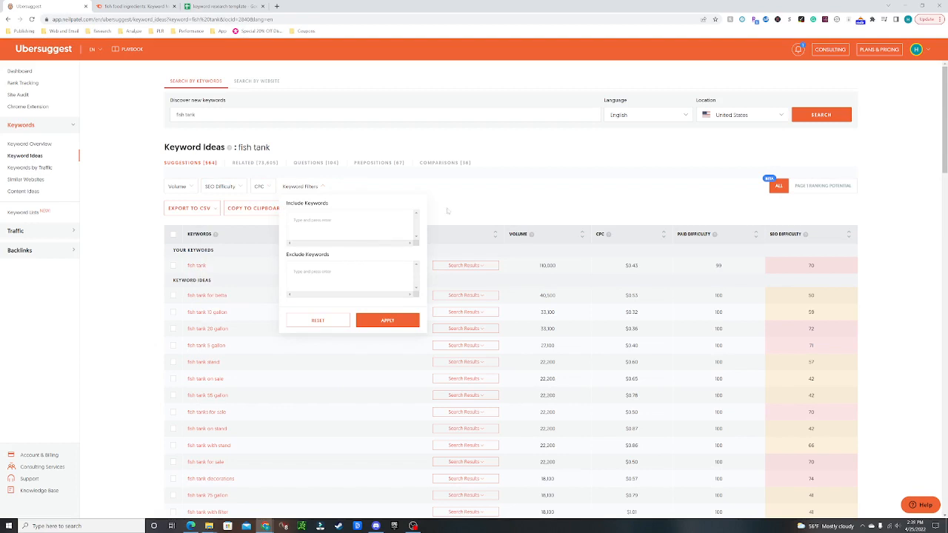
pyautogui.click(454, 208)
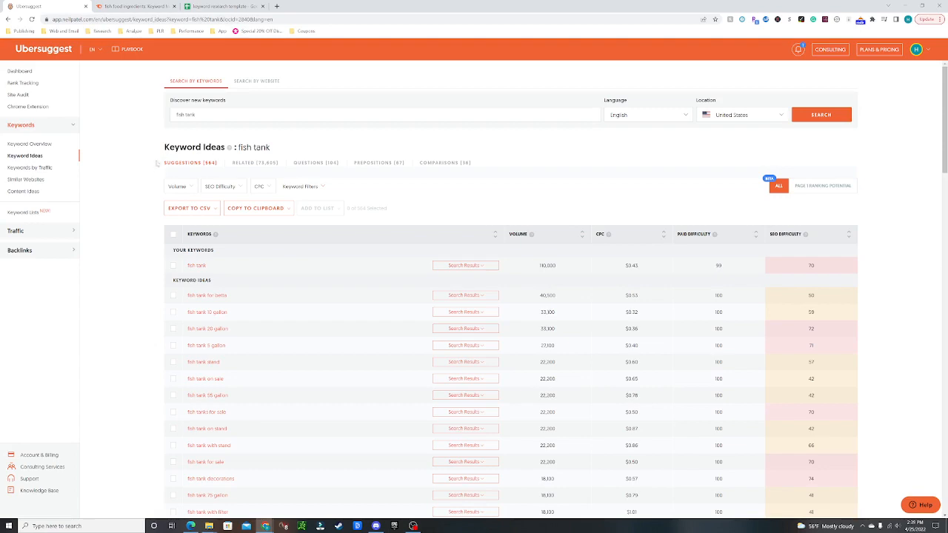
# Look through the first page of unfiltered fish tank keyword suggestions and return to its beginning.
pyautogui.scroll(-5, 138, 210)
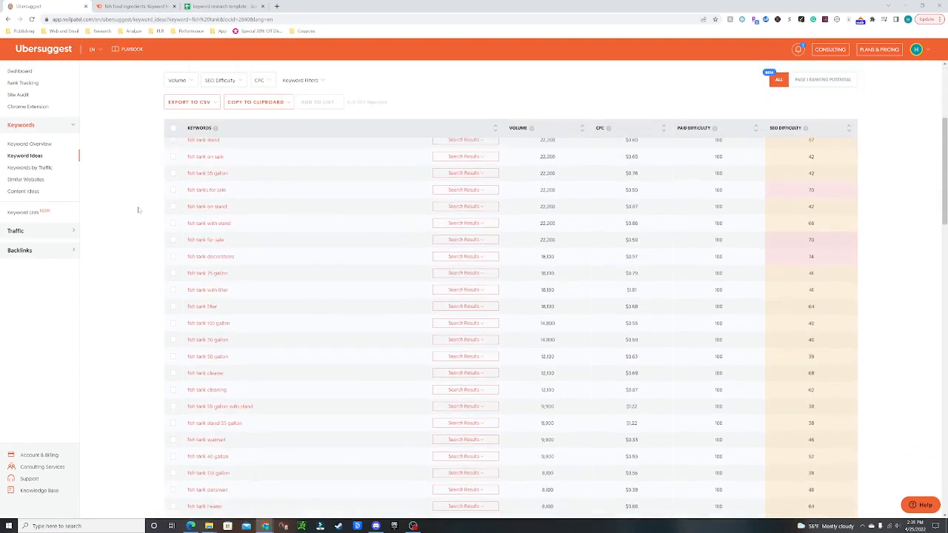
pyautogui.scroll(5, 147, 238)
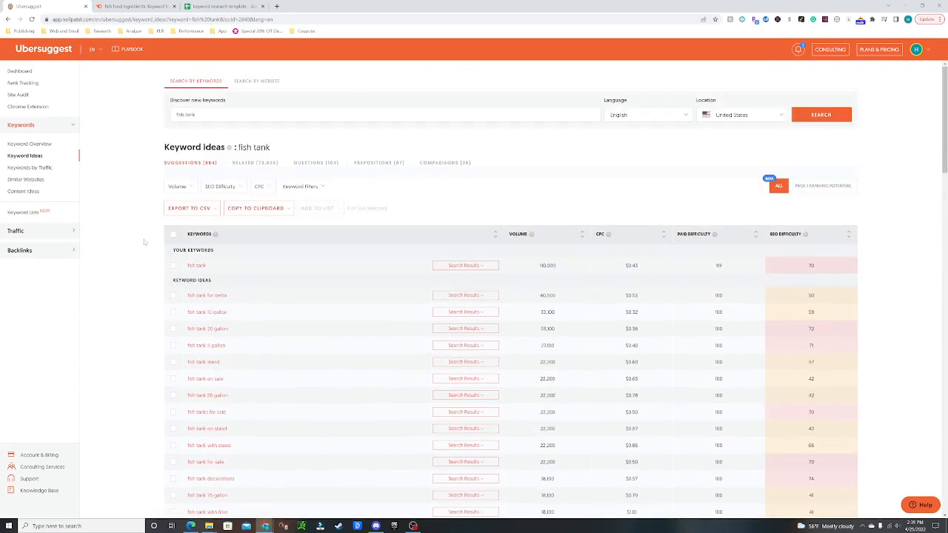
pyautogui.scroll(-3, 434, 264)
pyautogui.scroll(-20, 434, 265)
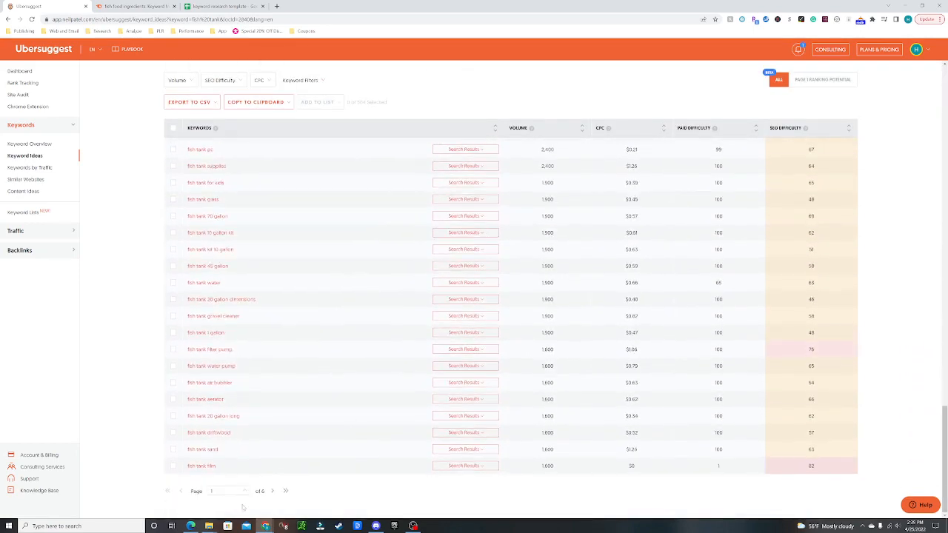
pyautogui.scroll(15, 308, 422)
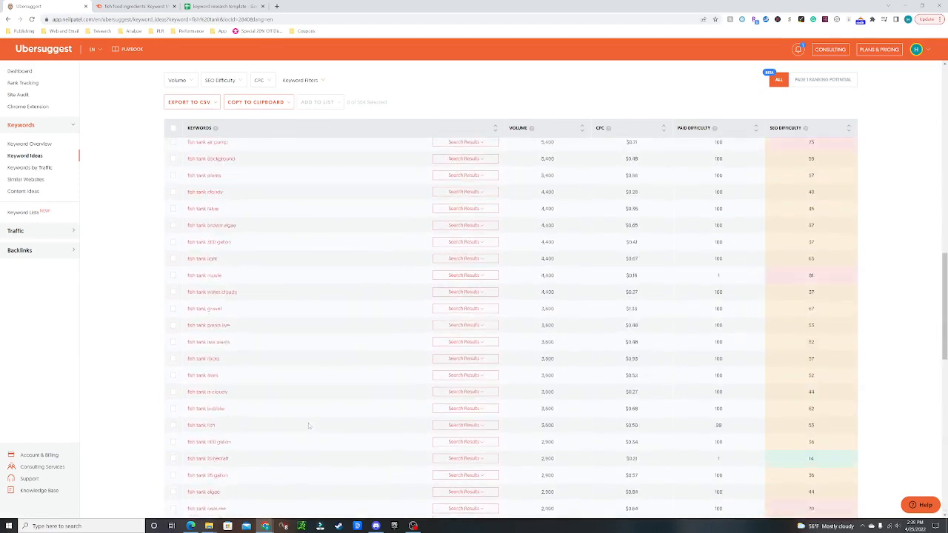
pyautogui.scroll(5, 308, 424)
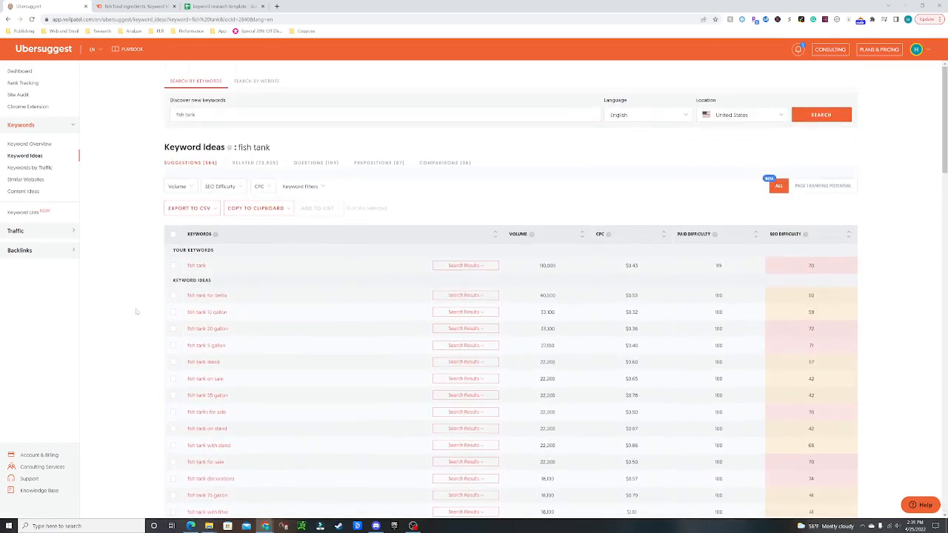
# Show the related keywords for fish tank and look through the first page of the unfiltered list.
pyautogui.click(268, 164)
pyautogui.scroll(-3, 130, 370)
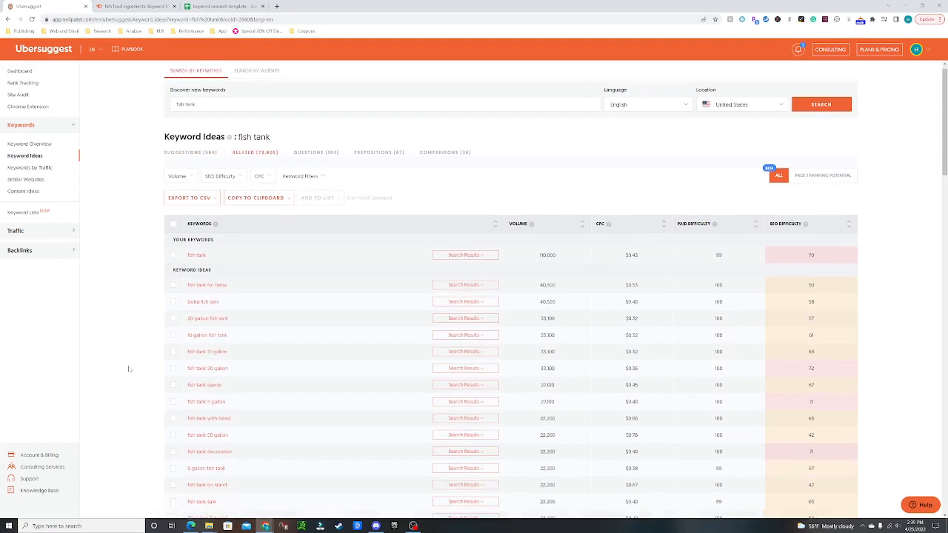
pyautogui.scroll(-10, 137, 364)
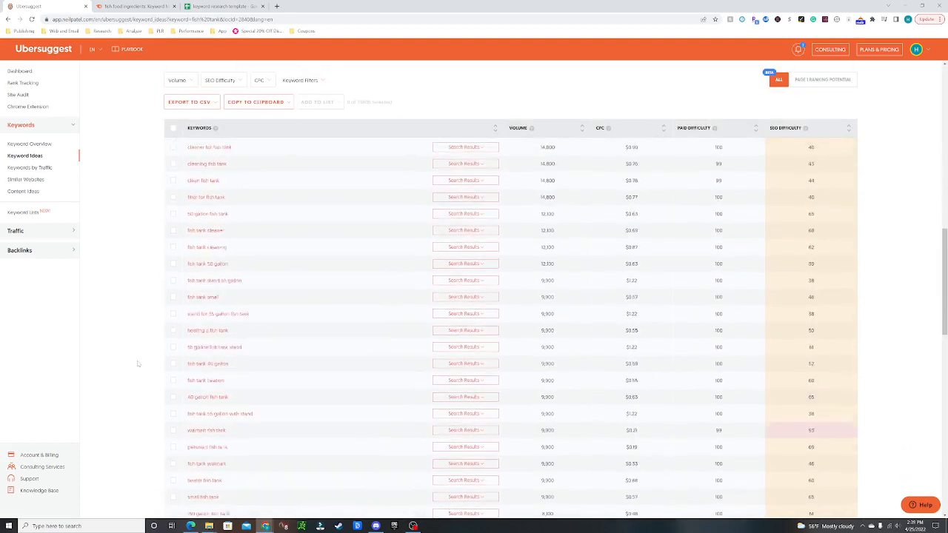
pyautogui.scroll(-10, 137, 364)
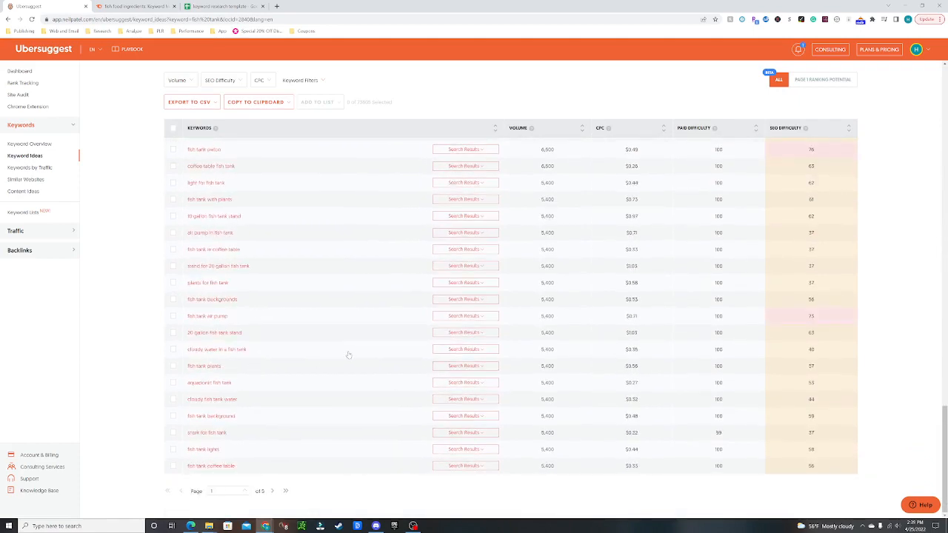
pyautogui.scroll(2, 393, 378)
pyautogui.scroll(10, 392, 379)
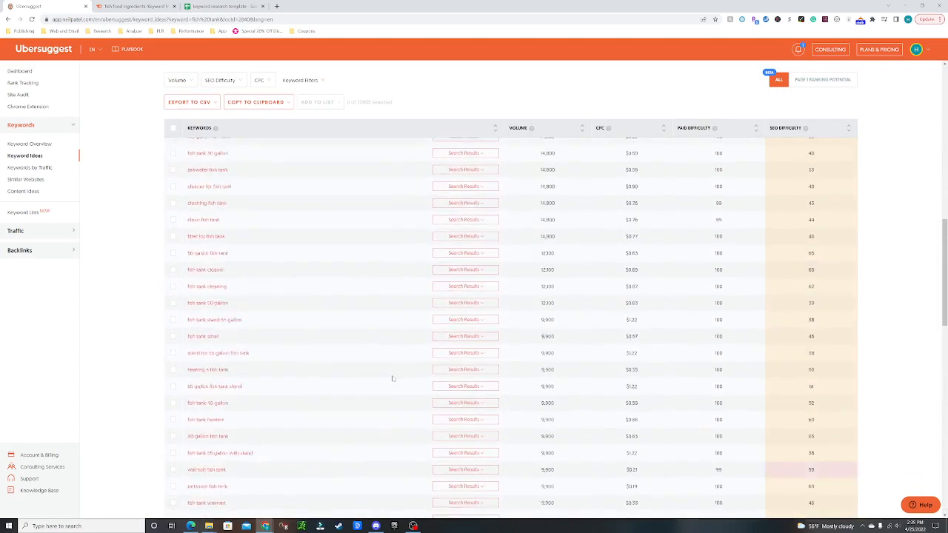
pyautogui.scroll(3, 392, 378)
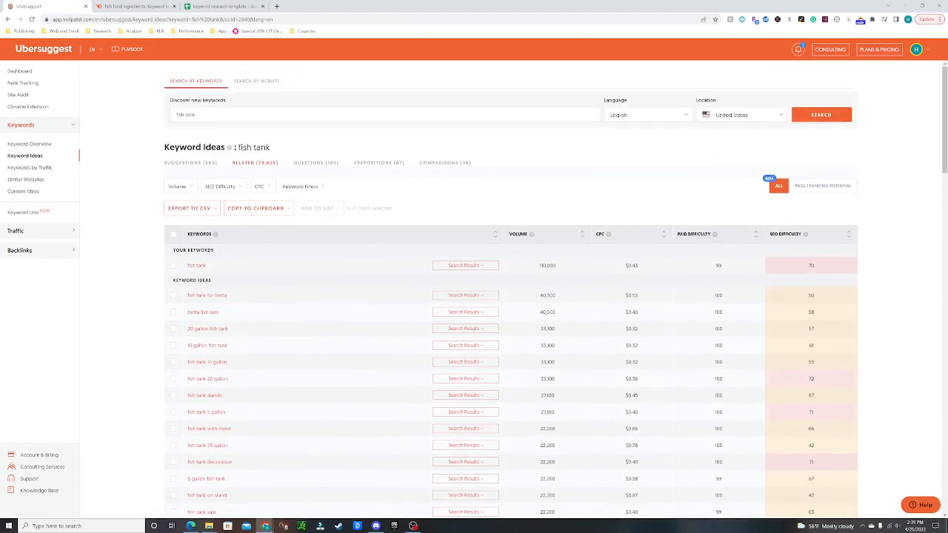
# Filter the fish tank keyword suggestions to the easy SEO difficulty range of 0 - 35 and review the filtered list.
pyautogui.click(196, 165)
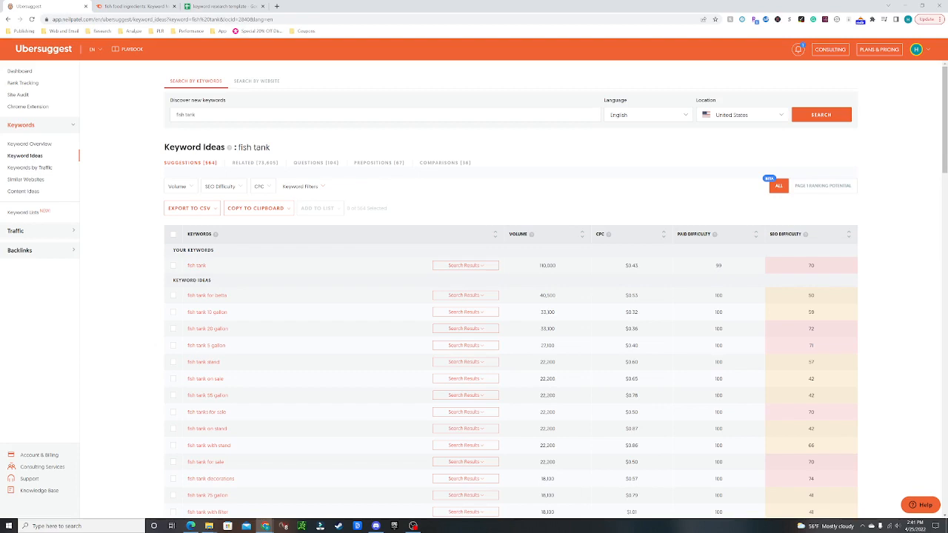
pyautogui.click(219, 186)
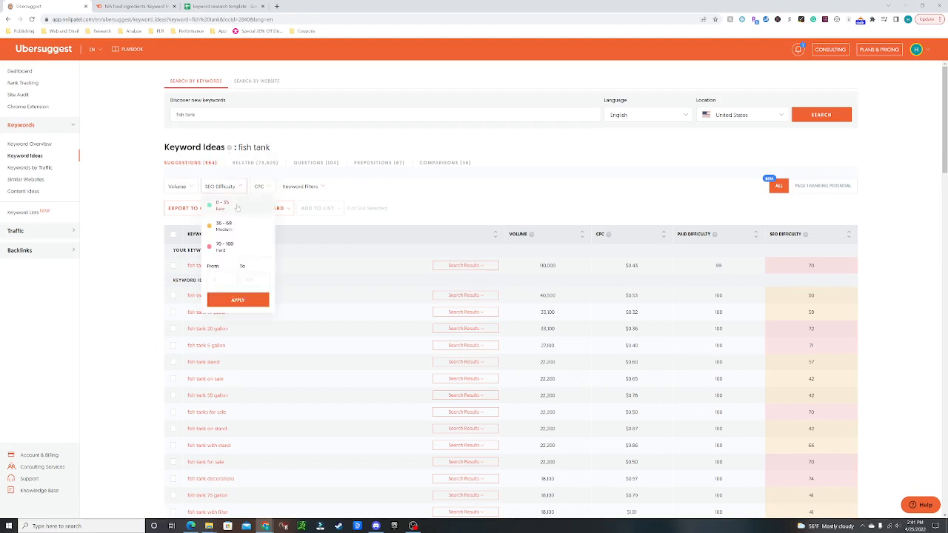
pyautogui.click(235, 298)
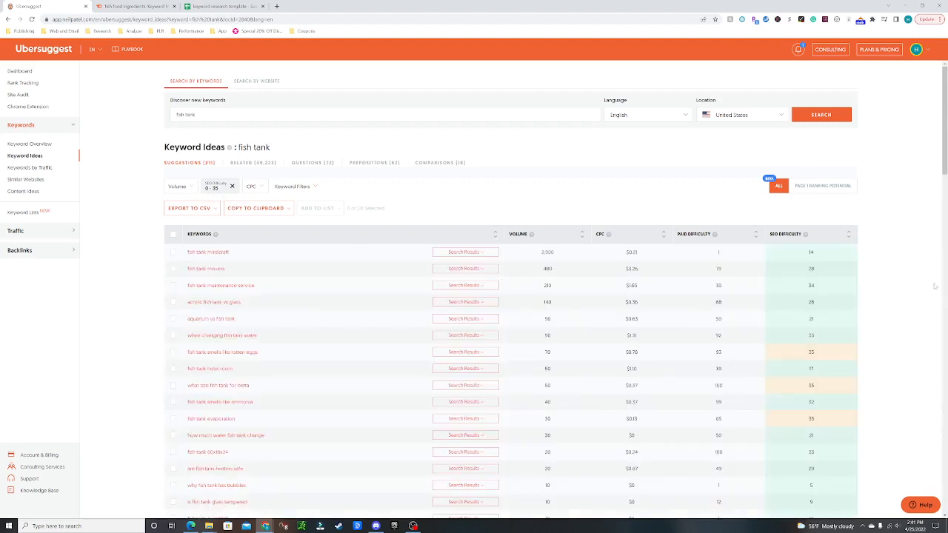
pyautogui.scroll(-2, 922, 296)
pyautogui.scroll(1, 911, 307)
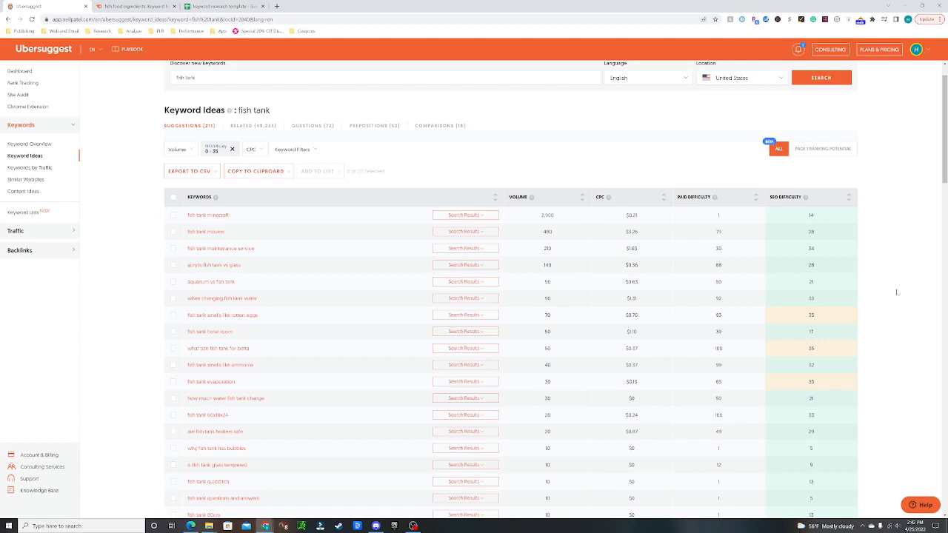
pyautogui.scroll(1, 888, 202)
pyautogui.scroll(-1, 880, 203)
pyautogui.scroll(1, 130, 328)
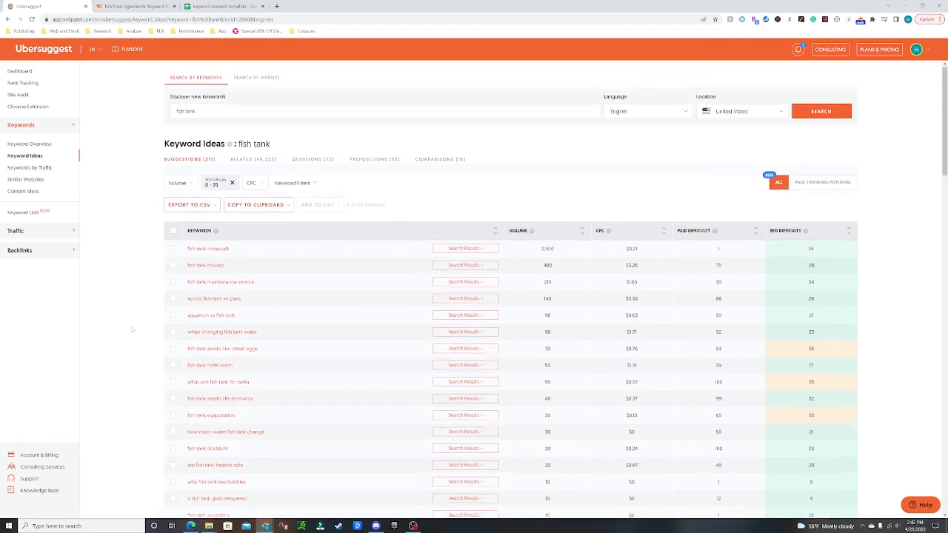
# Show the related fish tank keywords within the 0 - 35 difficulty filter and examine their search volumes and SEO difficulty.
pyautogui.click(251, 163)
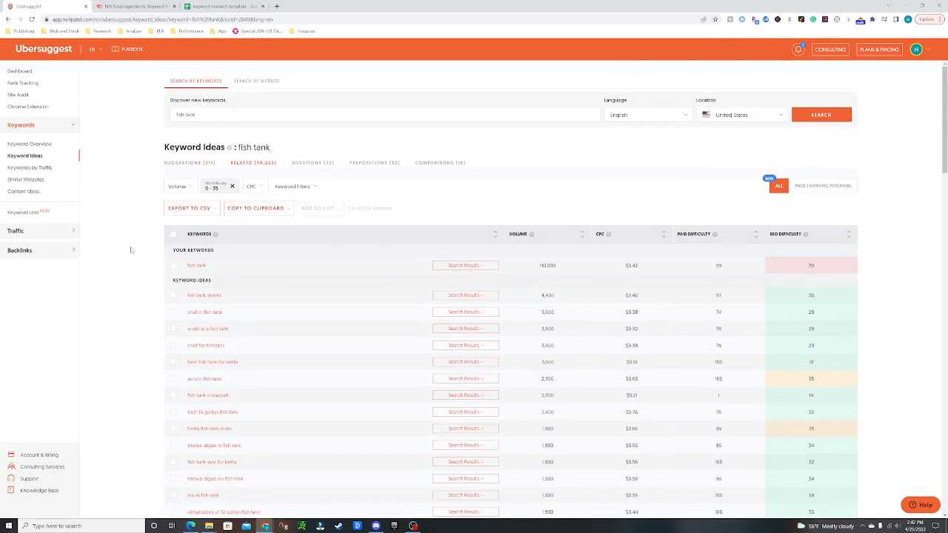
pyautogui.scroll(-1, 136, 252)
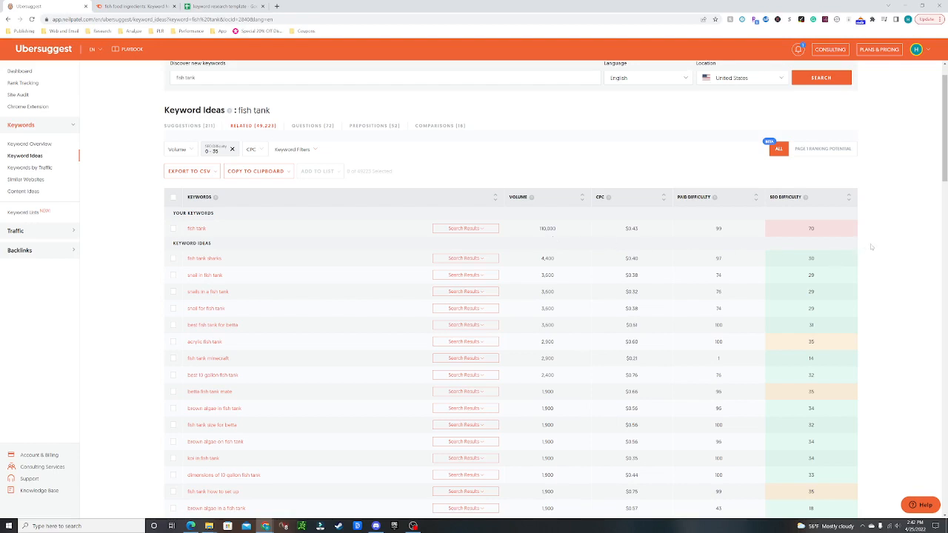
pyautogui.scroll(-1, 872, 247)
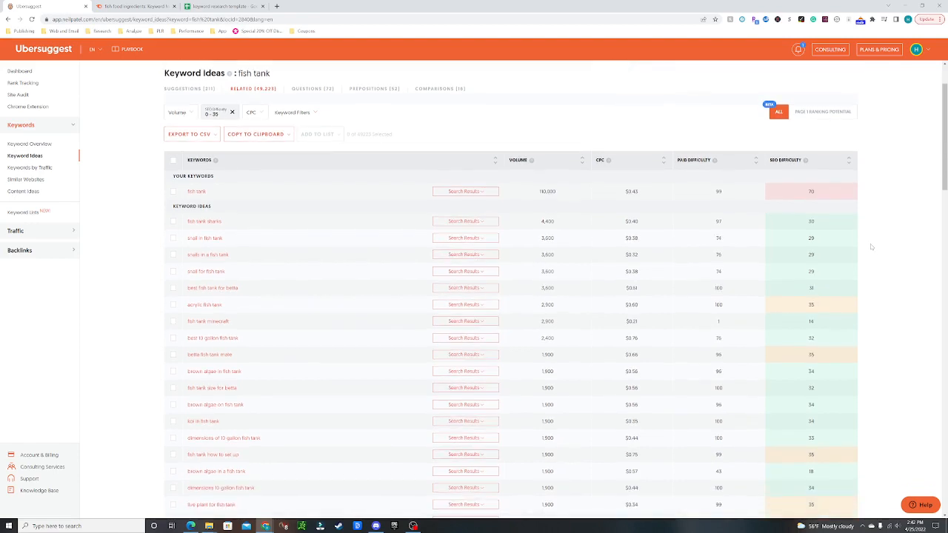
pyautogui.scroll(-1, 872, 247)
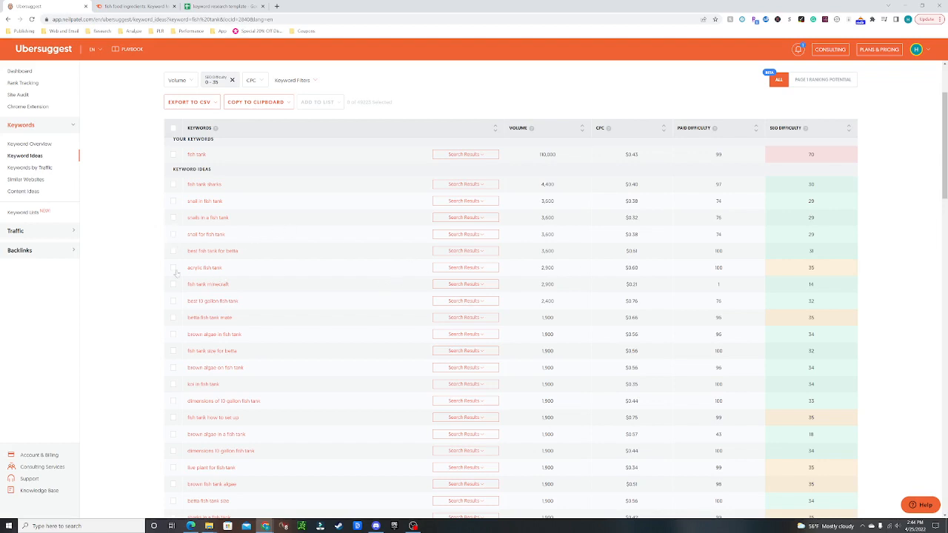
pyautogui.scroll(-1, 176, 272)
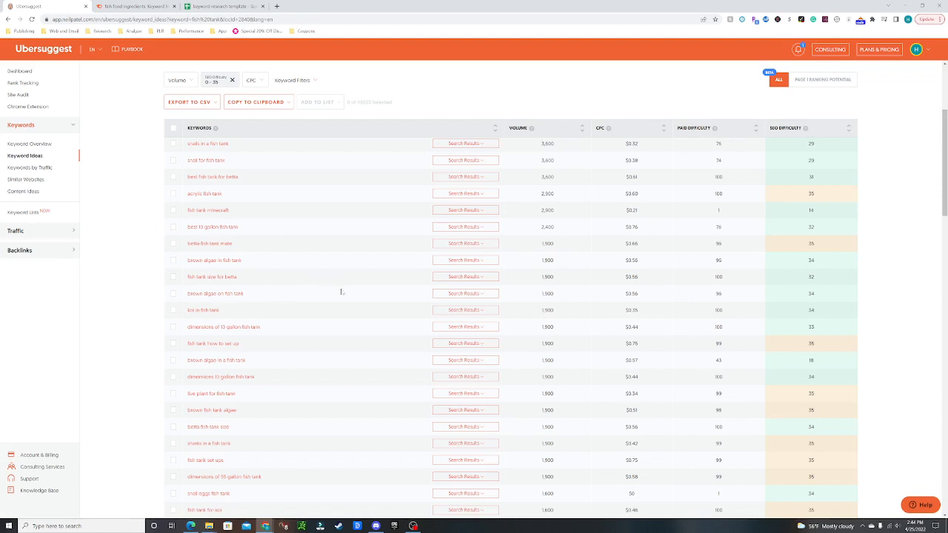
pyautogui.scroll(-1, 368, 329)
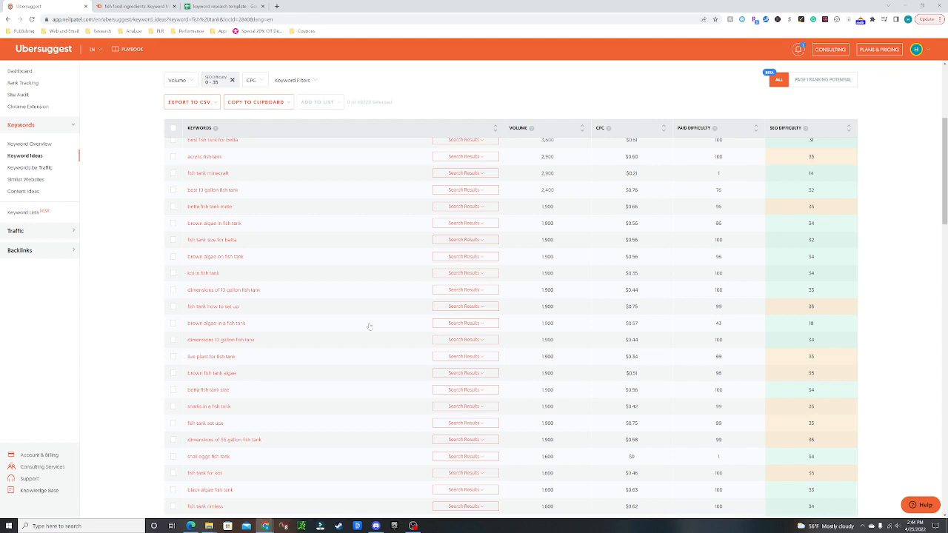
pyautogui.scroll(-1, 368, 335)
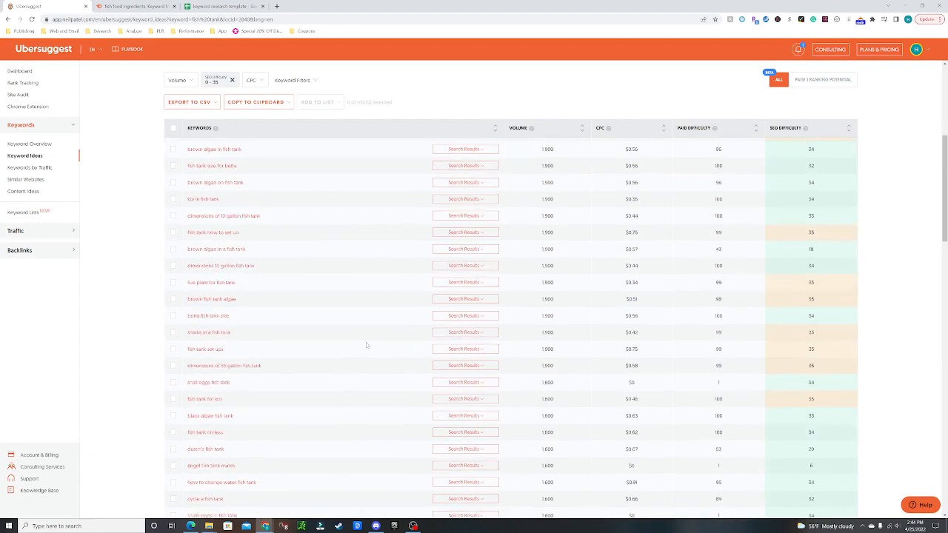
pyautogui.scroll(-3, 348, 384)
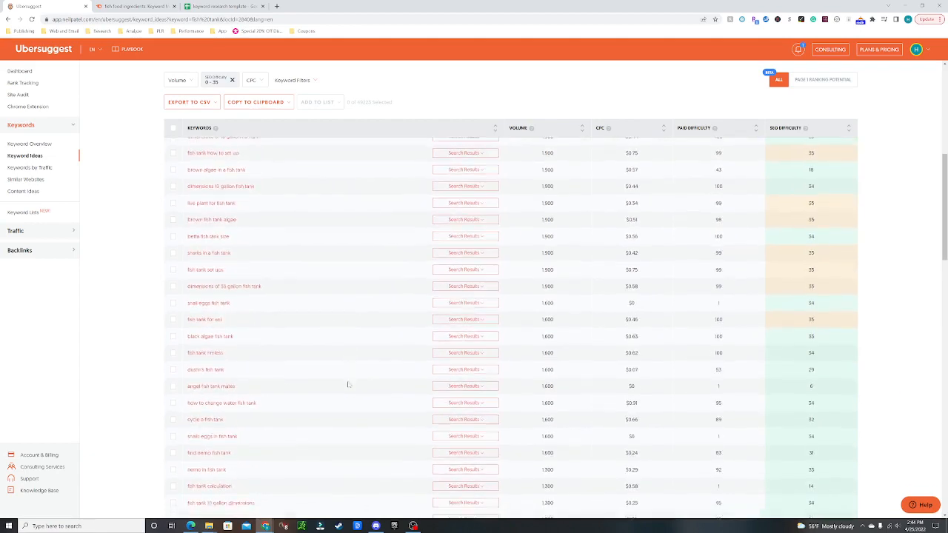
pyautogui.scroll(-1, 348, 384)
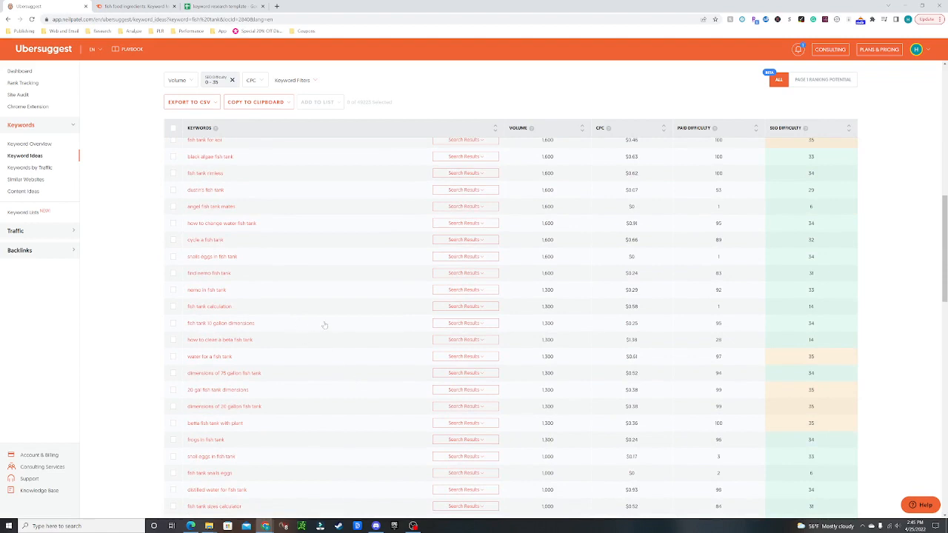
pyautogui.scroll(-2, 362, 345)
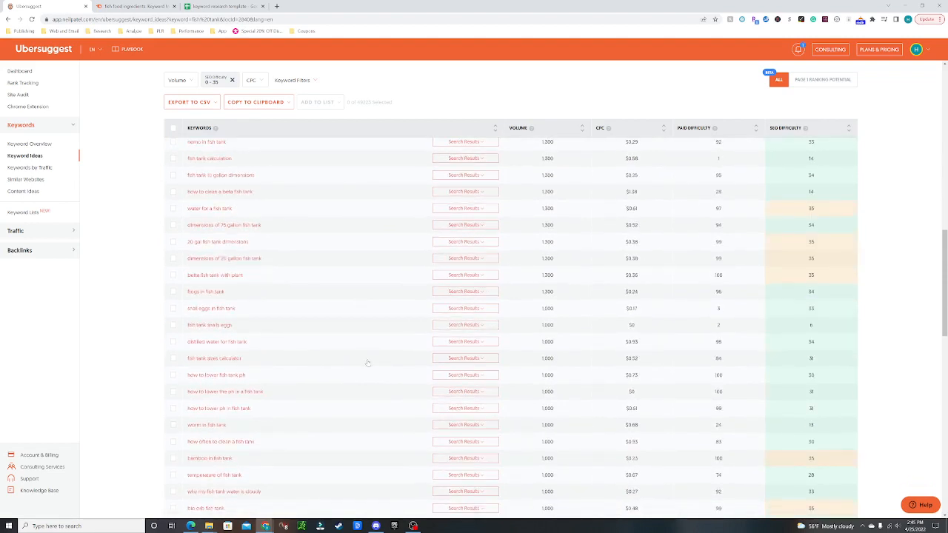
pyautogui.scroll(-3, 366, 362)
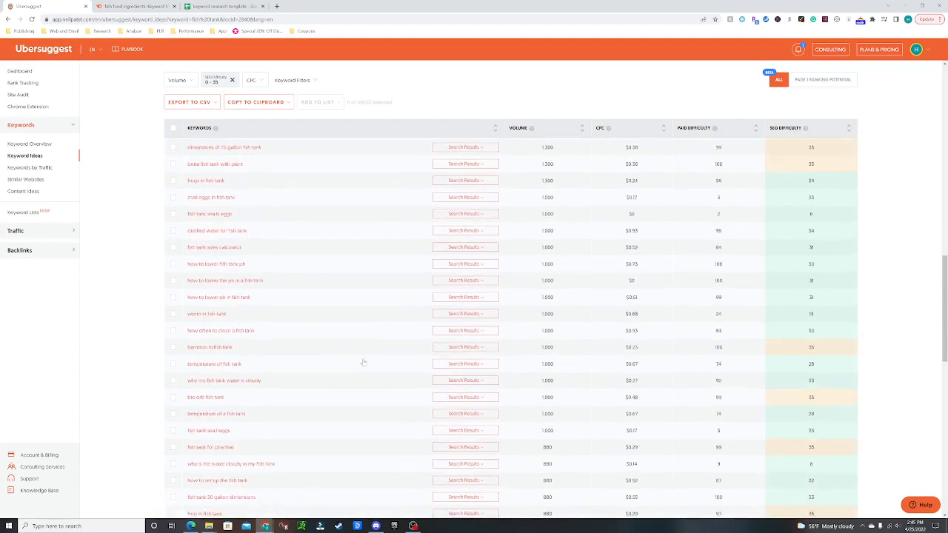
pyautogui.scroll(10, 364, 362)
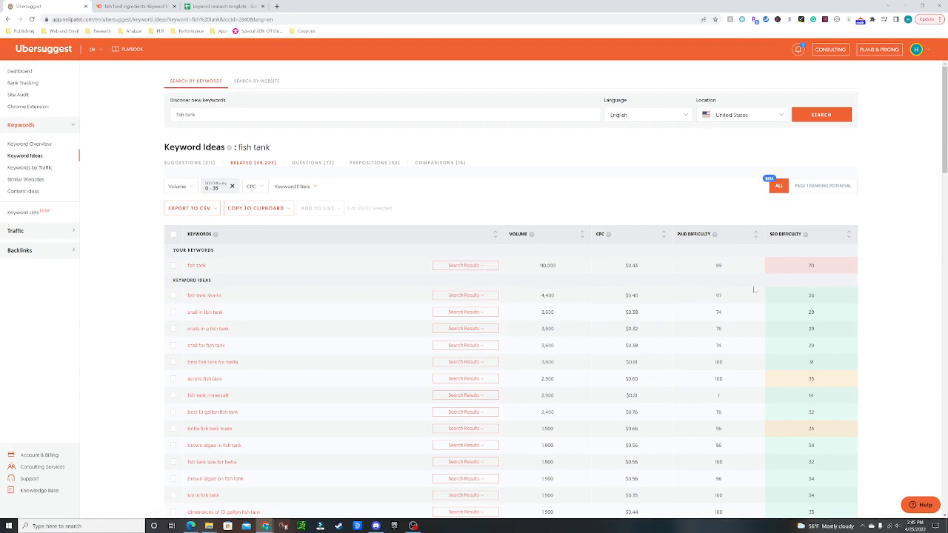
# Select all related fish tank keywords in the list filtered to 0 - 35 SEO difficulty.
pyautogui.scroll(-2, 875, 284)
pyautogui.scroll(2, 168, 195)
pyautogui.scroll(-2, 154, 237)
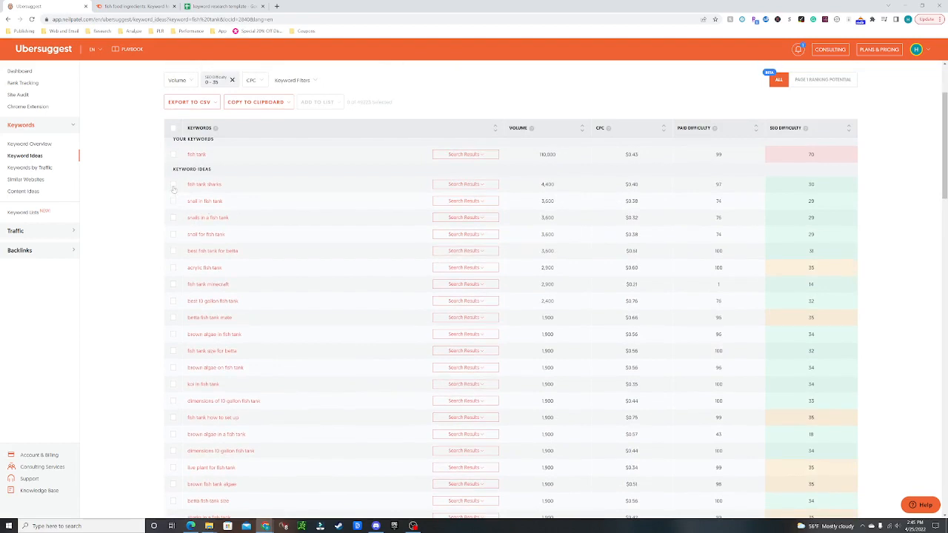
pyautogui.click(173, 184)
pyautogui.click(174, 129)
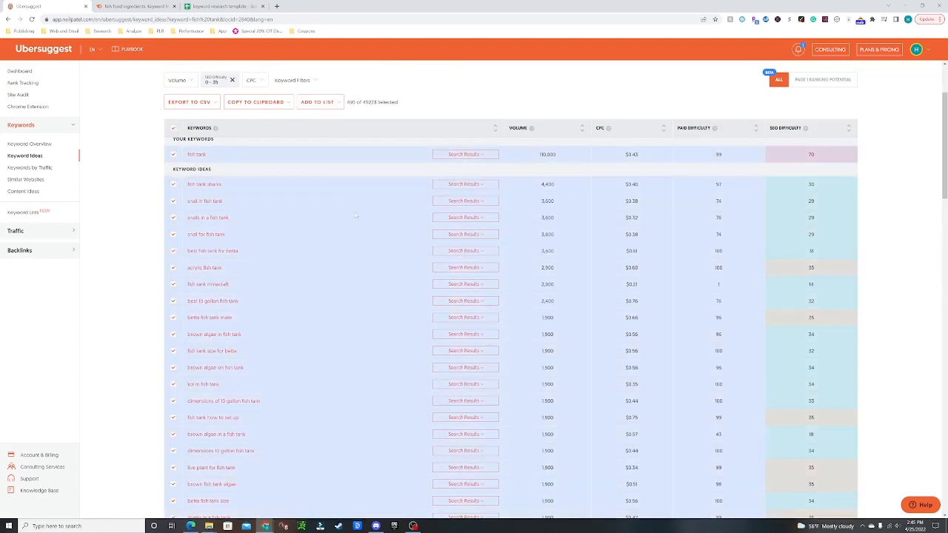
# Look through the selected related fish tank keywords on the first page and the start of the second page.
pyautogui.scroll(-10, 367, 237)
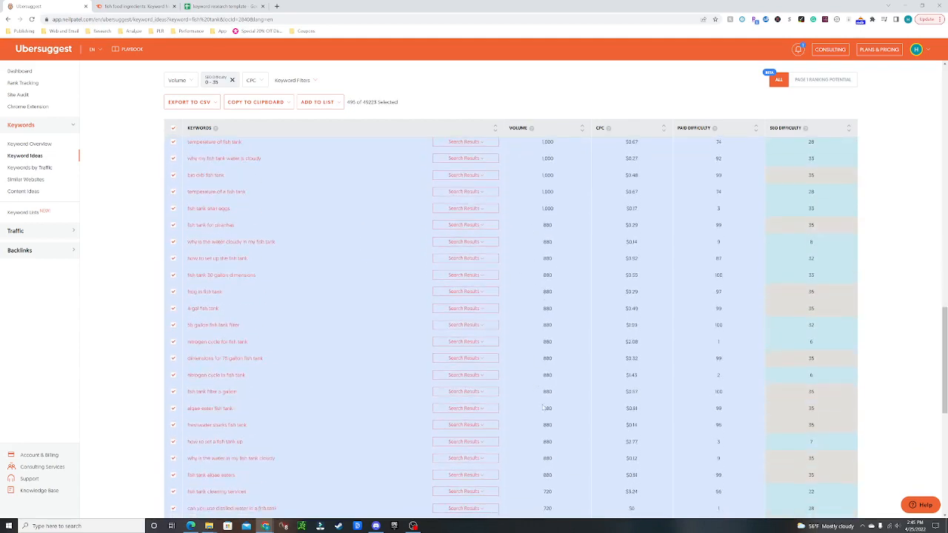
pyautogui.scroll(-5, 536, 387)
pyautogui.scroll(-3, 545, 400)
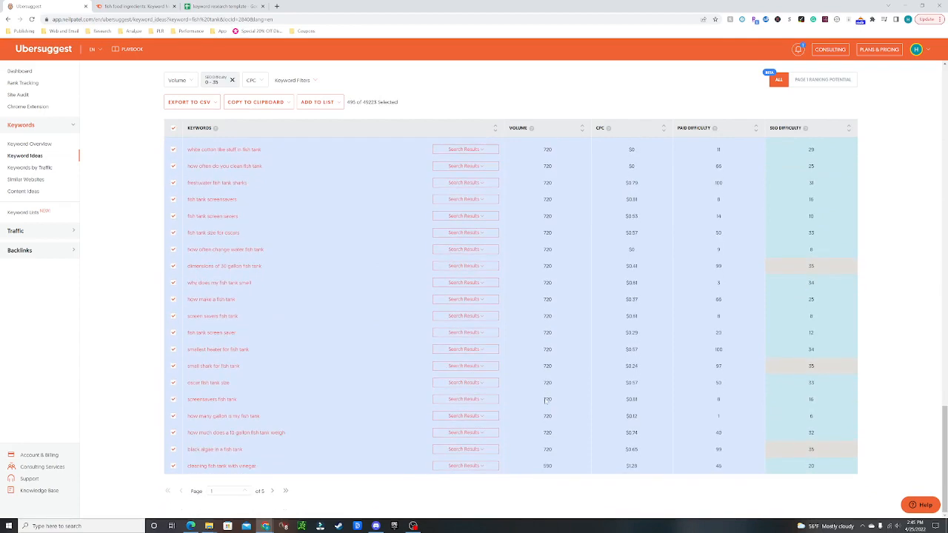
pyautogui.click(273, 492)
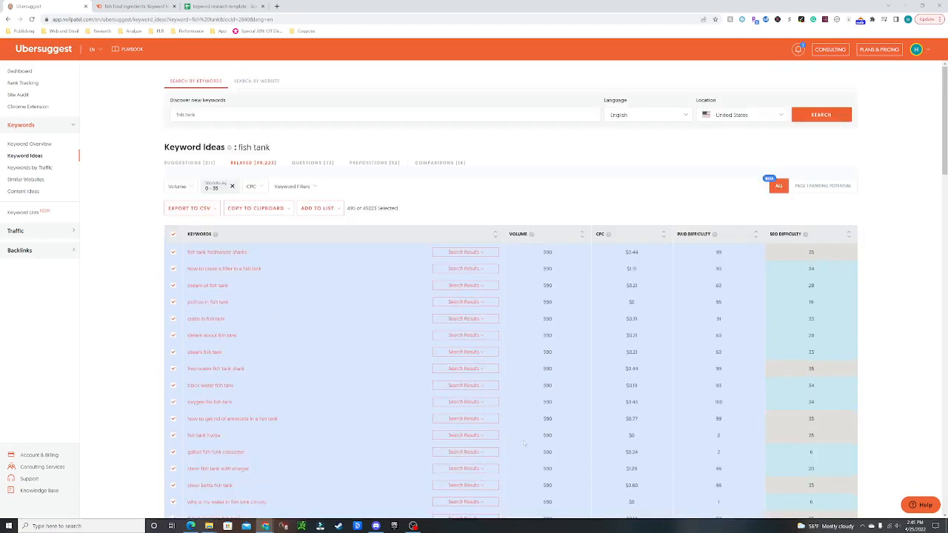
pyautogui.scroll(-2, 535, 424)
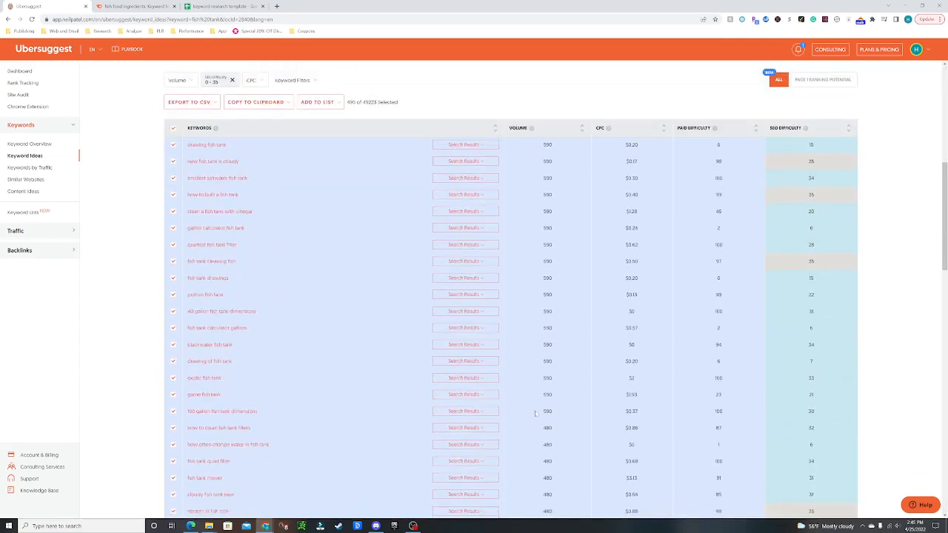
pyautogui.scroll(2, 536, 415)
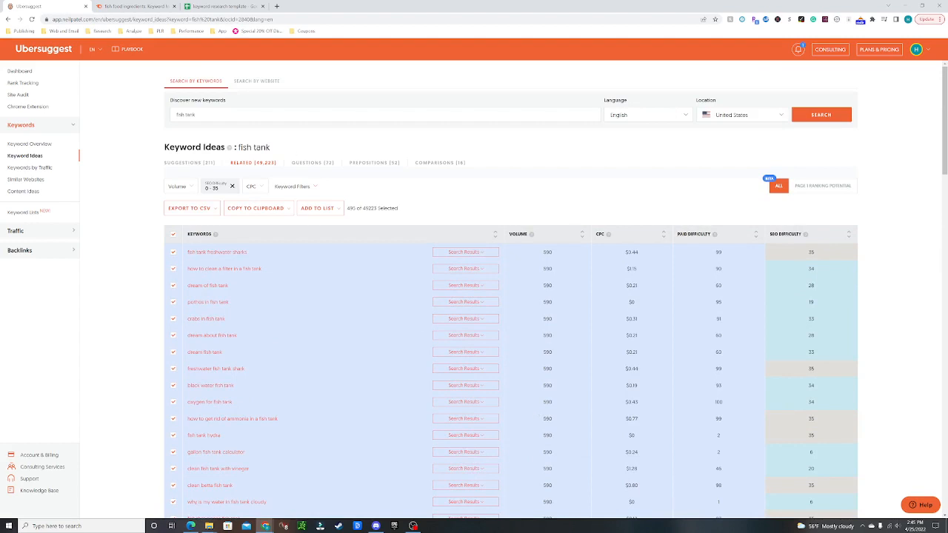
# Export only the selected related fish tank keywords to CSV.
pyautogui.doubleClick(346, 211)
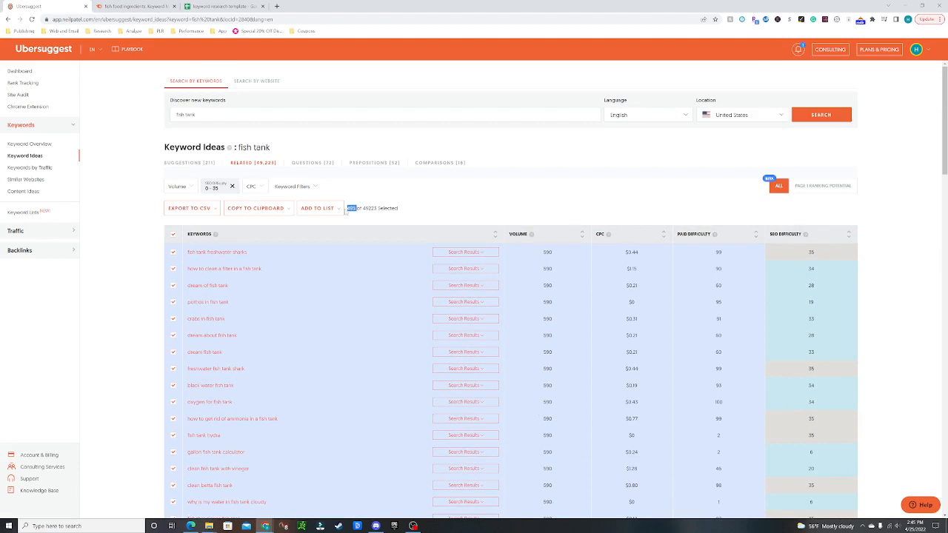
pyautogui.click(407, 211)
pyautogui.click(203, 211)
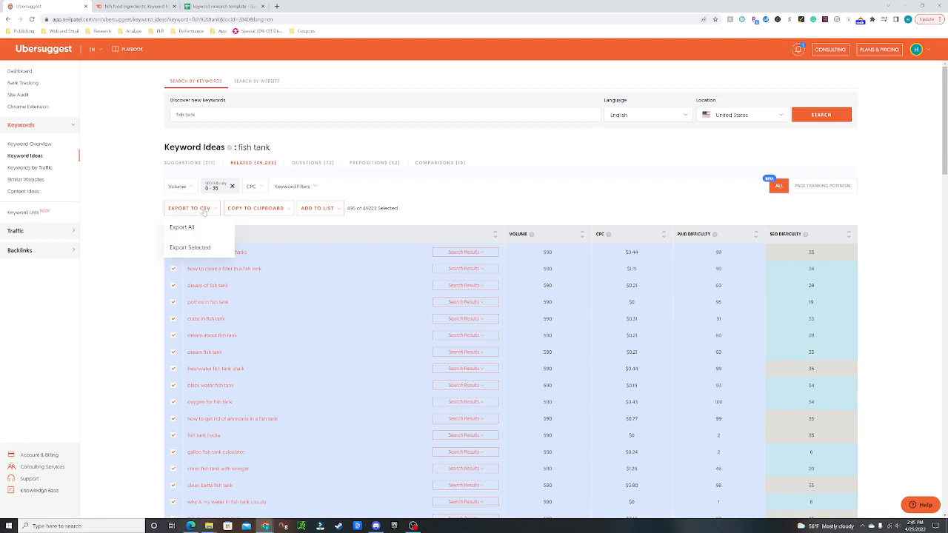
pyautogui.click(190, 248)
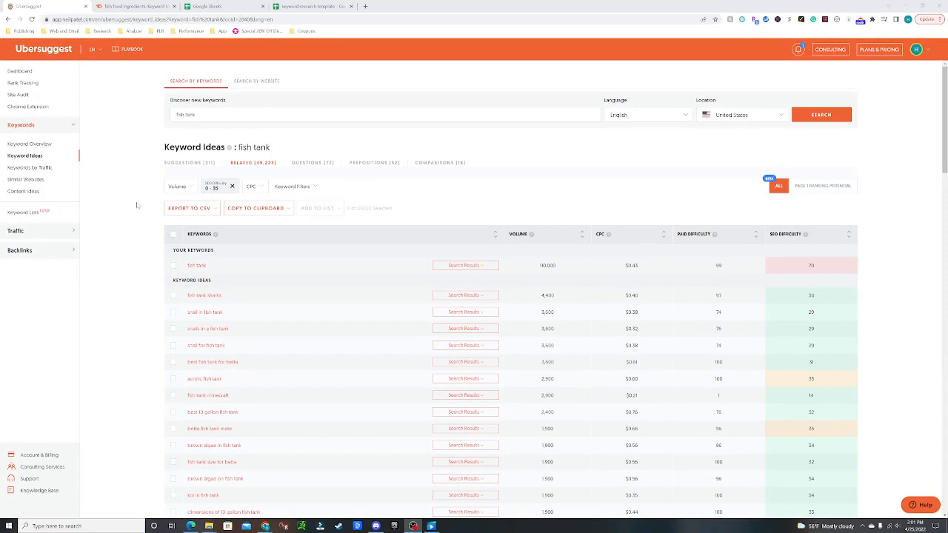
# Search keyword ideas for "home aquarium" and look through the unfiltered suggestions.
pyautogui.moveTo(210, 115); pyautogui.dragTo(158, 120)
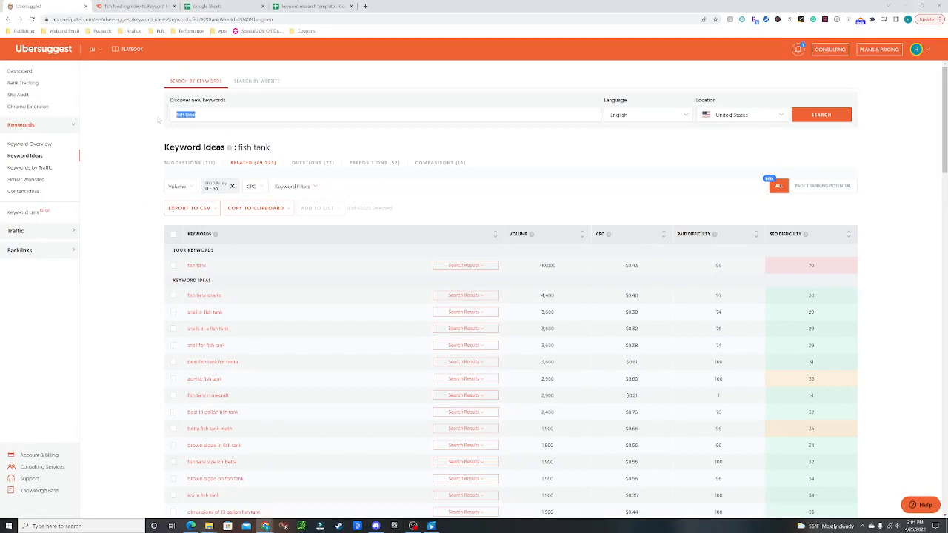
pyautogui.press('BackSpace')
pyautogui.write('home aquarium')
pyautogui.press('Return')
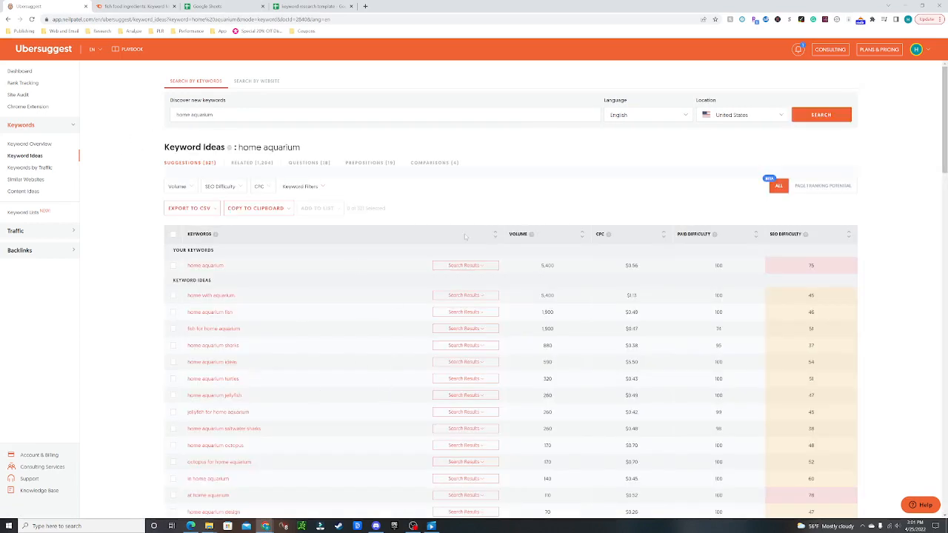
pyautogui.moveTo(537, 270); pyautogui.dragTo(556, 272)
pyautogui.click(559, 271)
pyautogui.scroll(-3, 426, 362)
pyautogui.scroll(3, 426, 363)
# Filter the home aquarium suggestions to the easy SEO difficulty range of 0 - 35 and review the list.
pyautogui.click(223, 187)
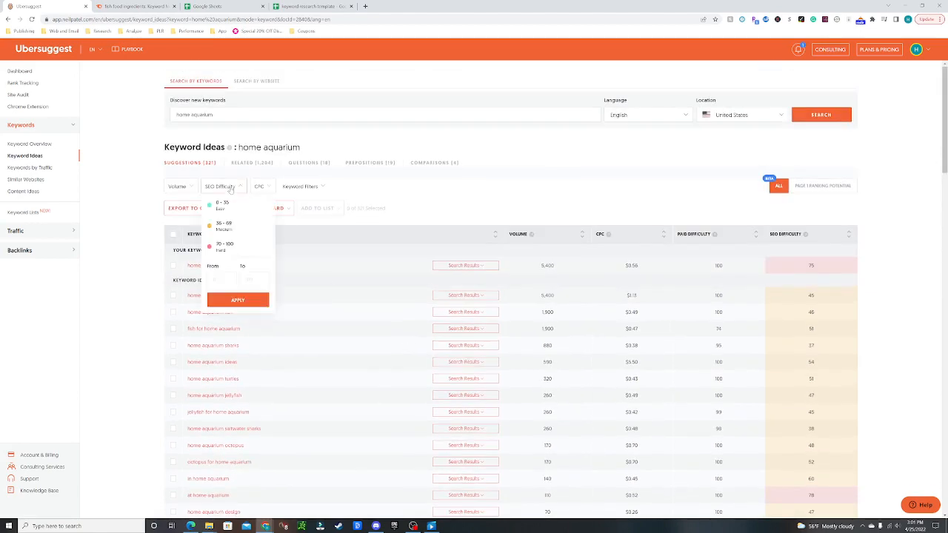
pyautogui.click(214, 202)
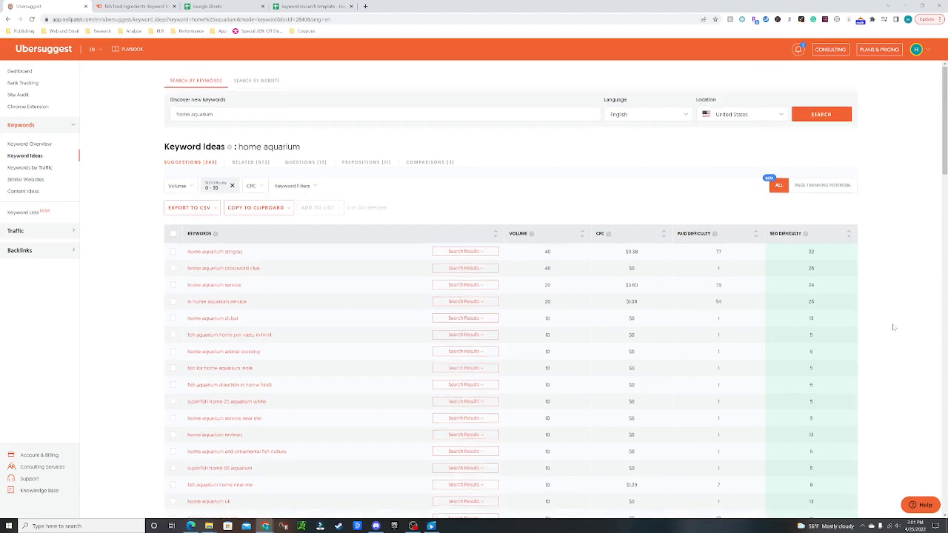
pyautogui.scroll(-2, 899, 325)
pyautogui.scroll(2, 648, 300)
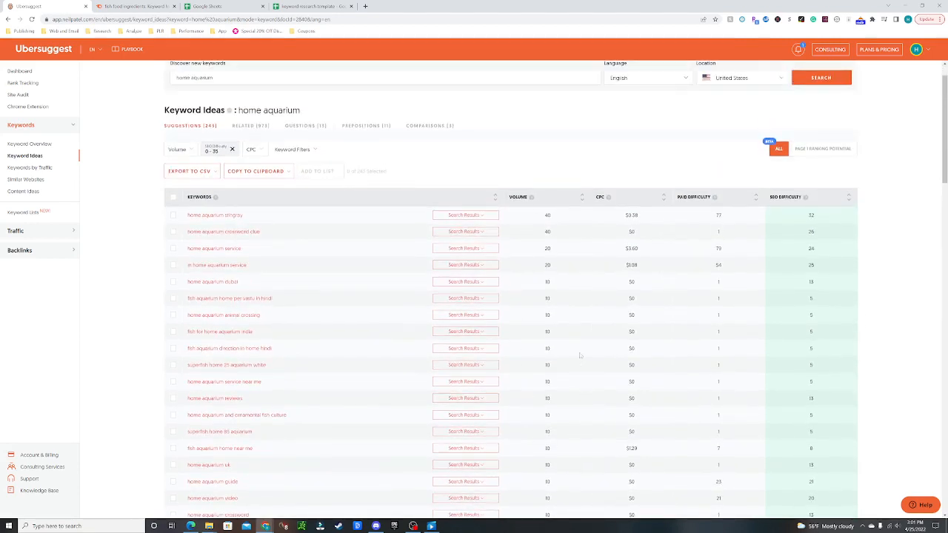
pyautogui.scroll(1, 577, 344)
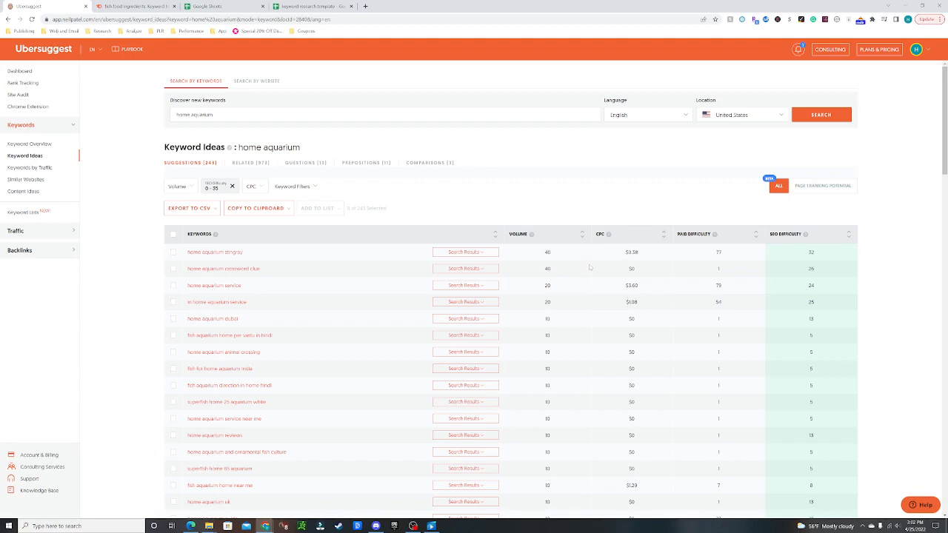
# Show the related home aquarium keywords within the 0 - 35 filter and examine their volumes and difficulty.
pyautogui.click(254, 165)
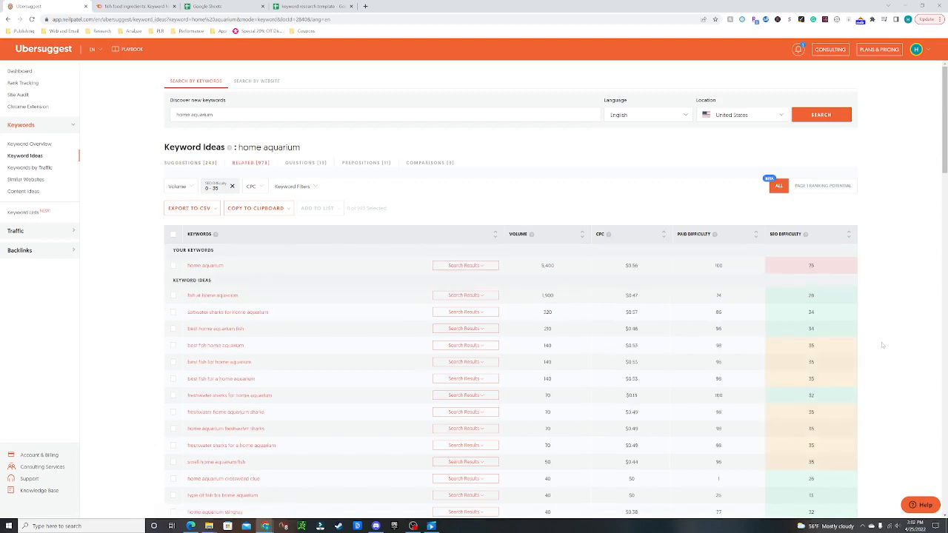
pyautogui.scroll(-1, 882, 345)
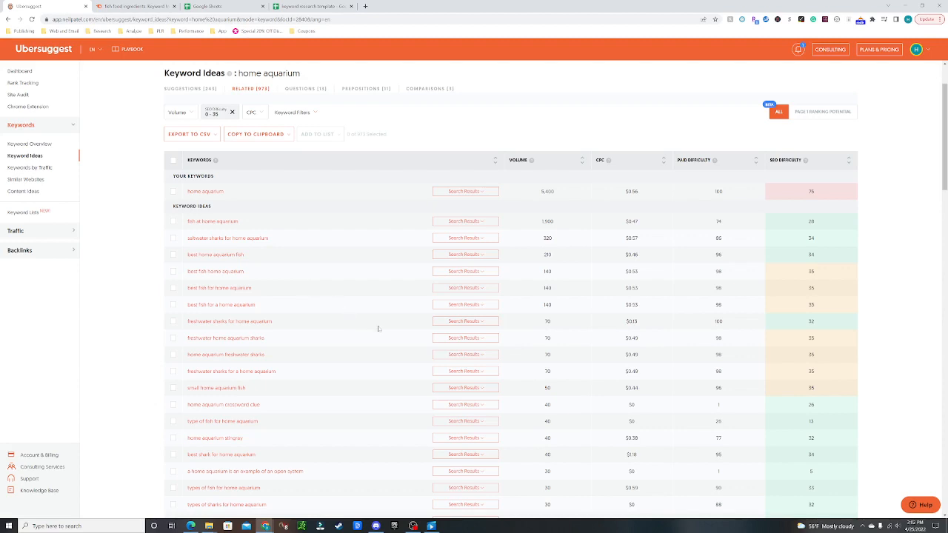
pyautogui.scroll(1, 378, 328)
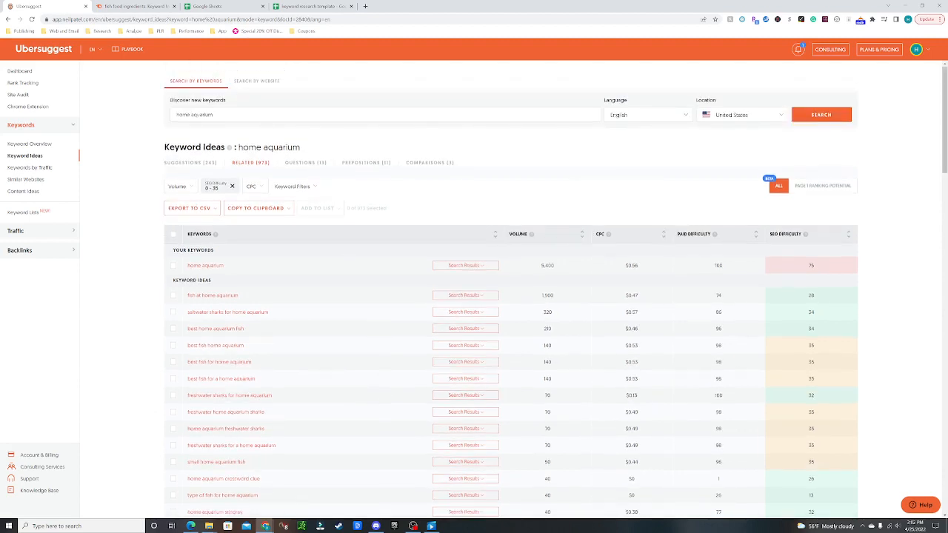
# Replace the search term with "freshwater snails" and load its keyword ideas.
pyautogui.moveTo(215, 115); pyautogui.dragTo(166, 119)
pyautogui.press('BackSpace')
pyautogui.write('freshwater snails')
pyautogui.press('Return')
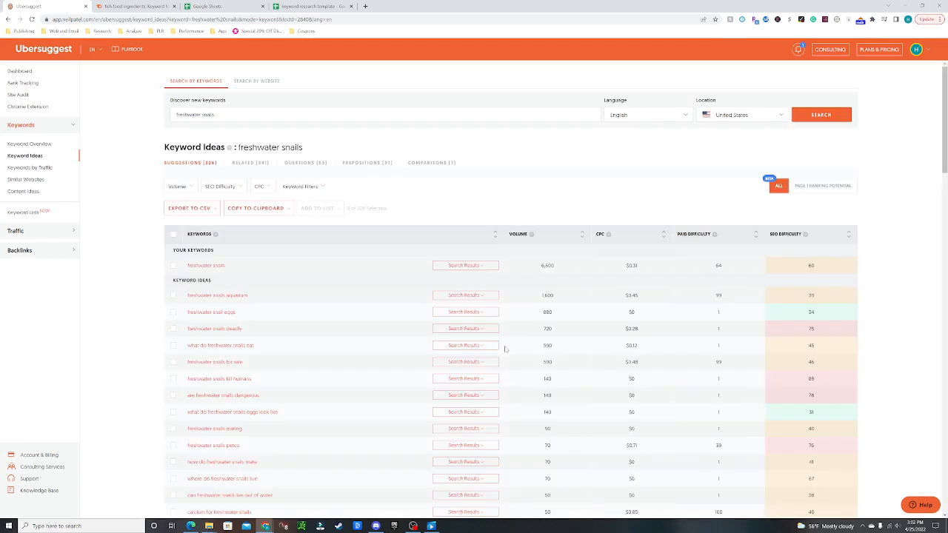
# Filter the freshwater snails keywords to the easy SEO difficulty range of 0 - 35 and show the related keywords.
pyautogui.click(218, 189)
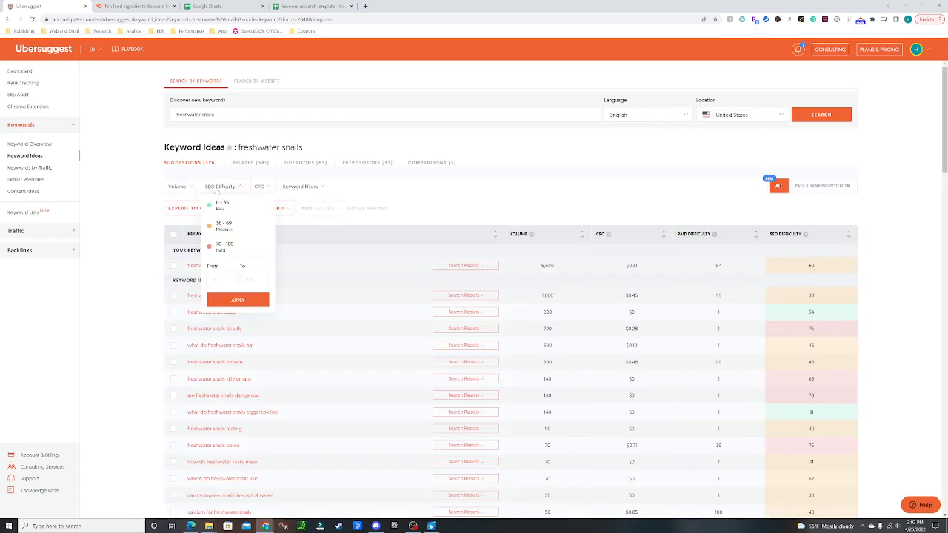
pyautogui.click(221, 204)
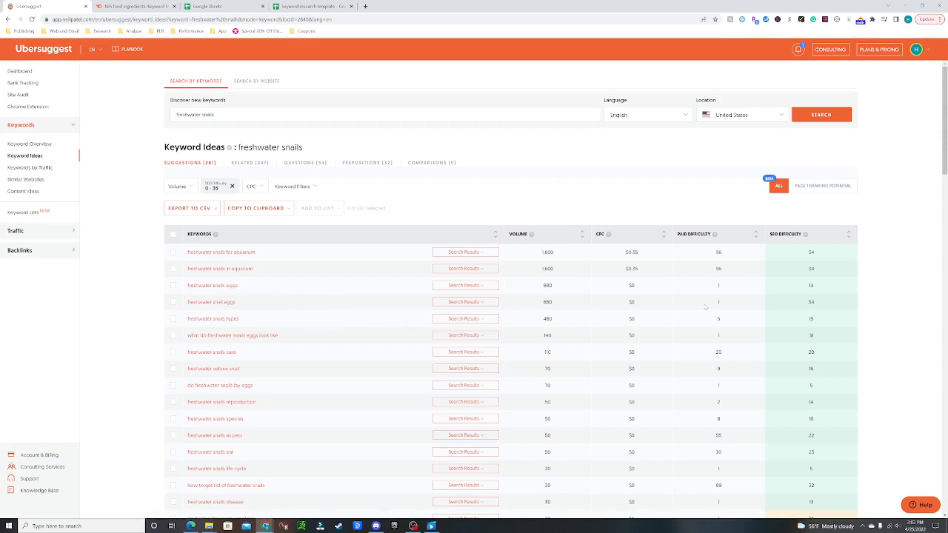
pyautogui.click(249, 164)
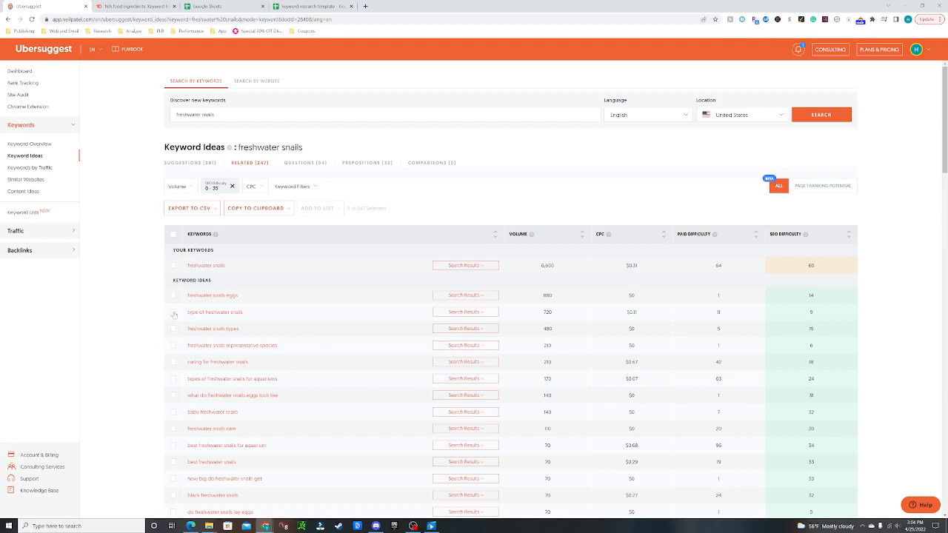
# Expand the search results for "type of freshwater snails" and examine the ranking pages' visits, links and domain authority.
pyautogui.scroll(-2, 393, 329)
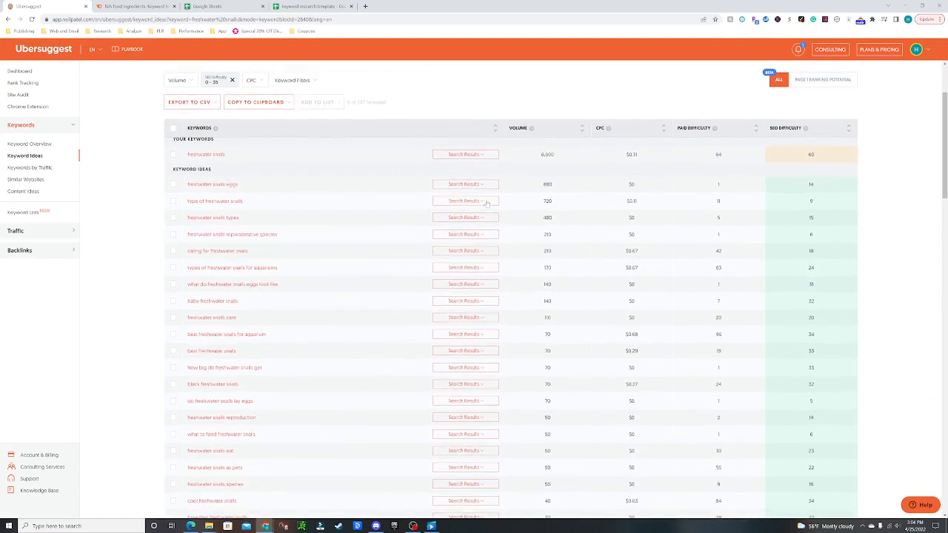
pyautogui.click(486, 202)
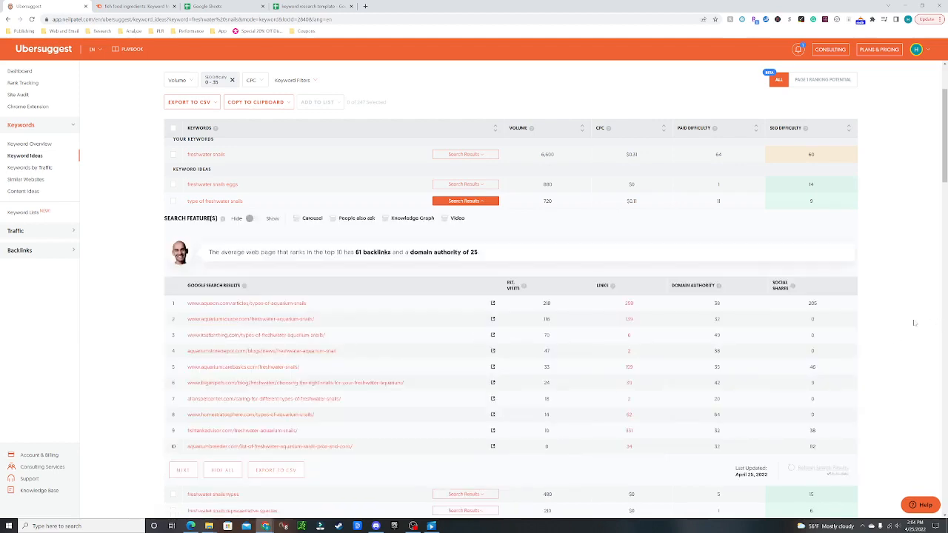
pyautogui.scroll(-1, 914, 323)
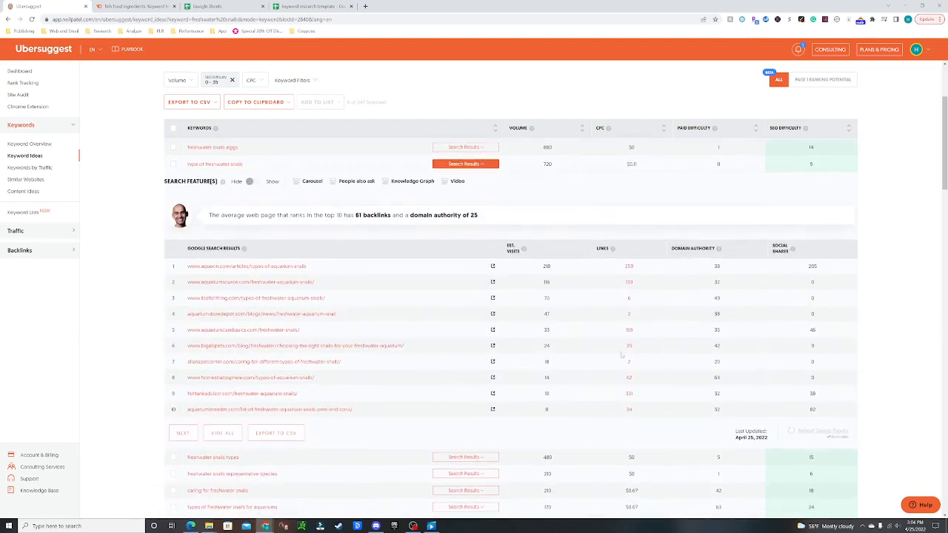
pyautogui.scroll(2, 618, 282)
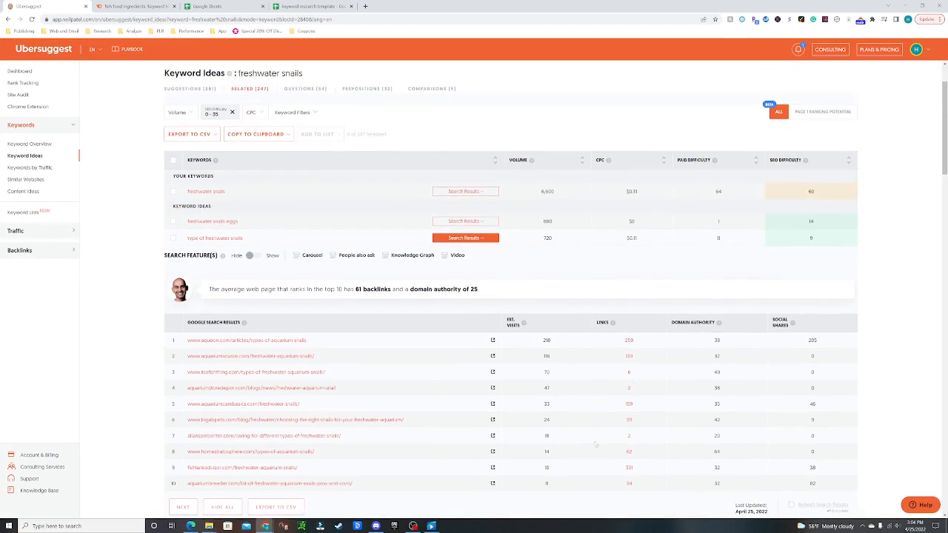
pyautogui.scroll(-1, 648, 355)
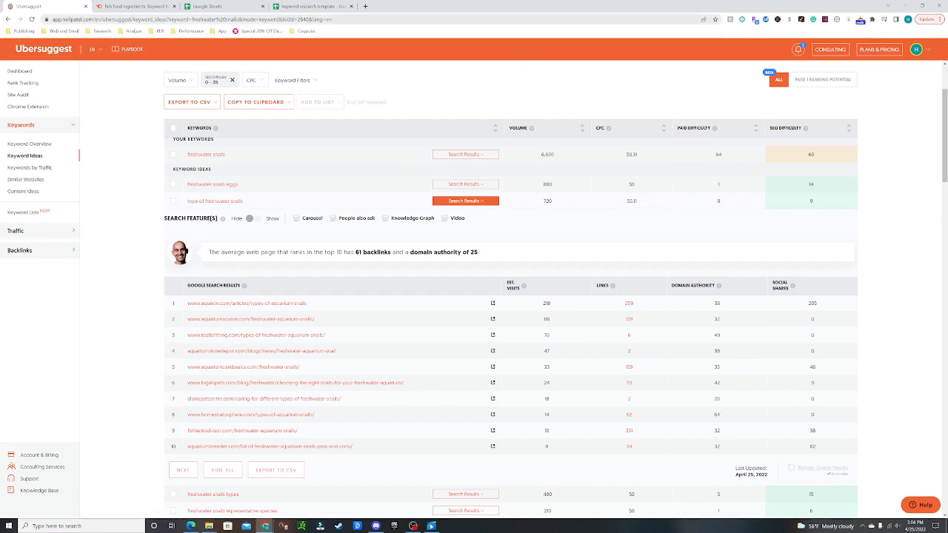
# Place the keyword window beside the related_ubersuggest_fish_tank Excel workbook and insert an empty row directly below the header row.
pyautogui.moveTo(552, 10); pyautogui.dragTo(2, 85)
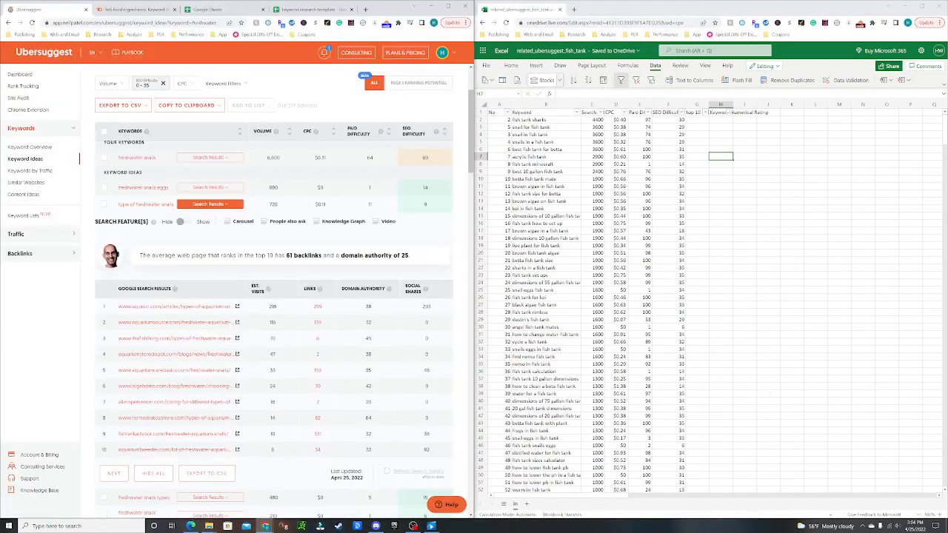
pyautogui.scroll(1, 237, 339)
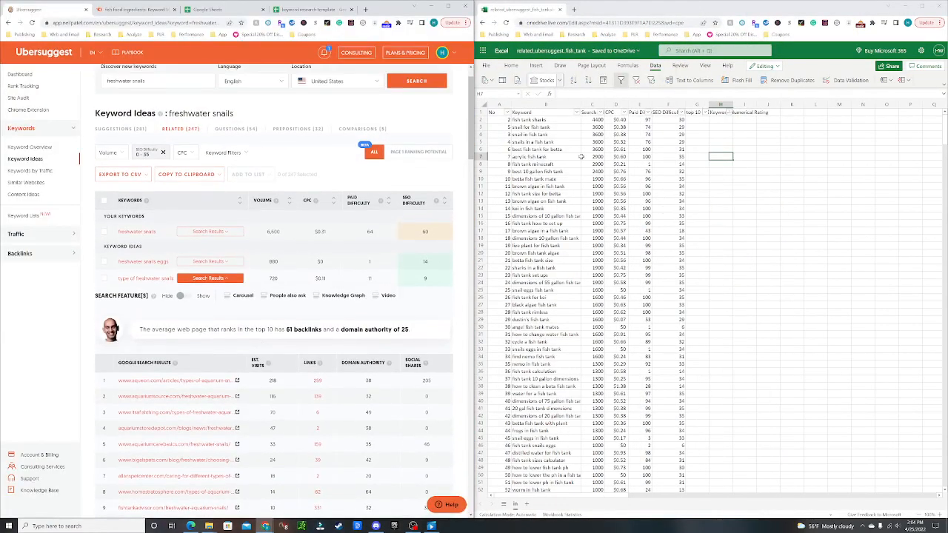
pyautogui.rightClick(489, 120)
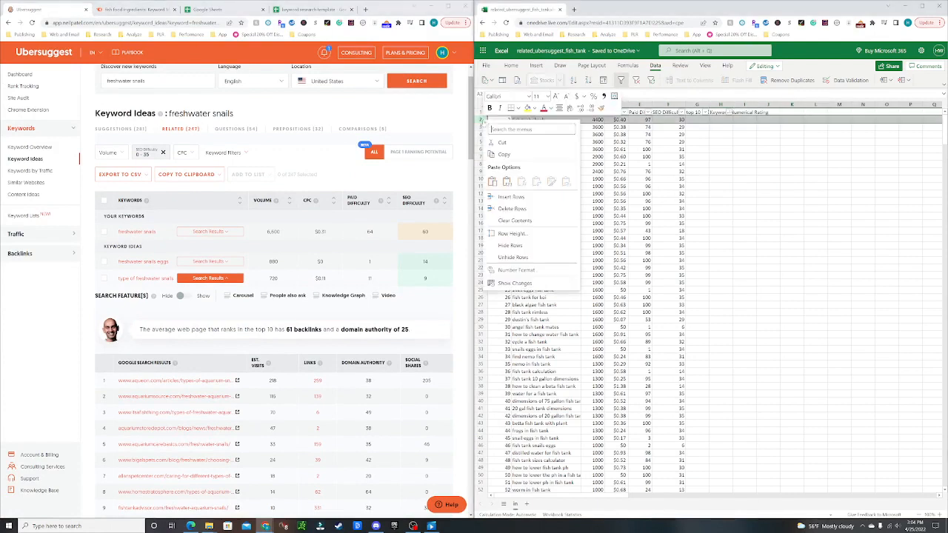
pyautogui.click(510, 197)
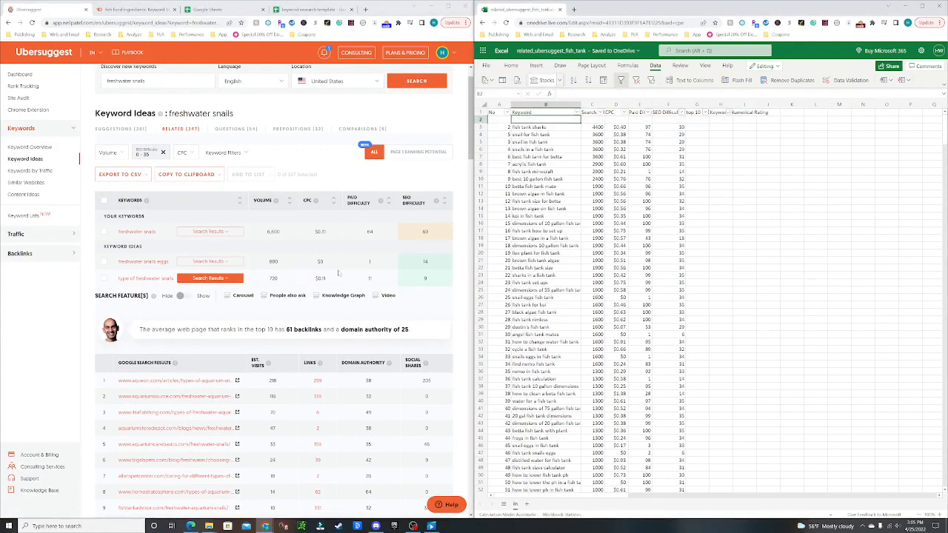
# Enter "type of freshwater snails" as the keyword in the new row 2 of the workbook.
pyautogui.scroll(-1, 376, 251)
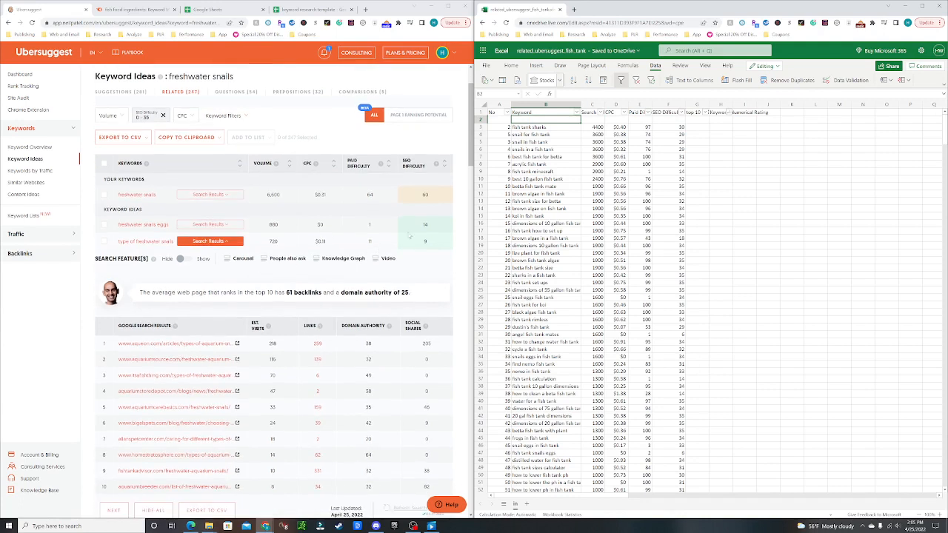
pyautogui.write('type')
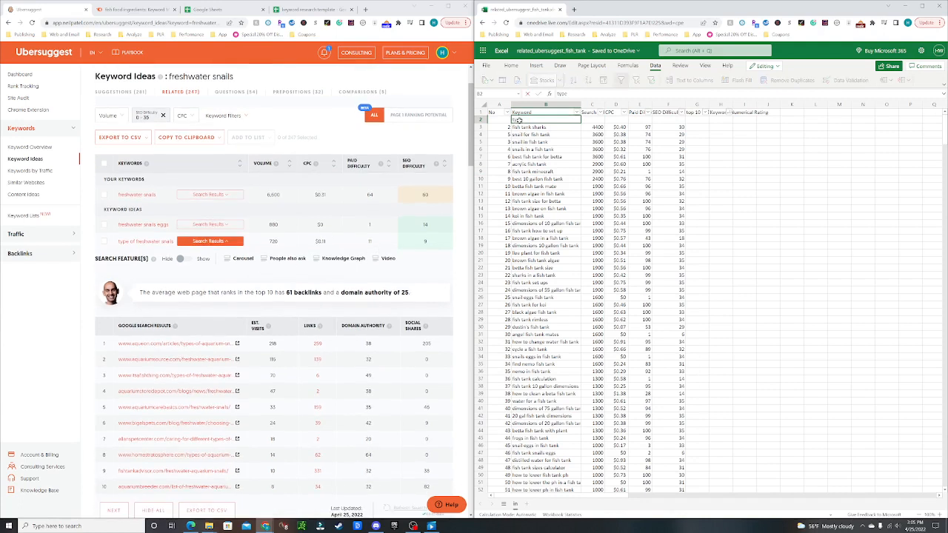
pyautogui.write(' of freshwater snails')
pyautogui.click(596, 119)
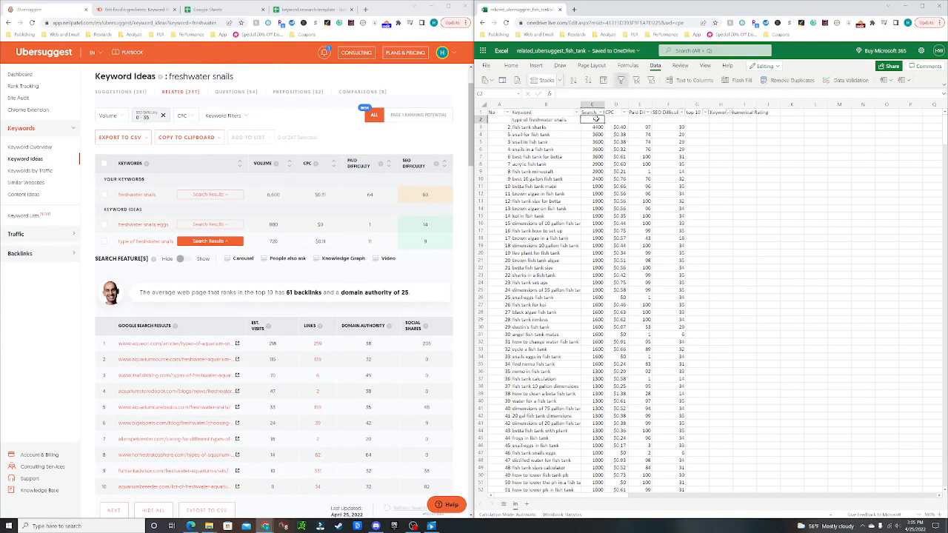
# Record a search volume of 720 and an SEO difficulty of 9 for type of freshwater snails in row 2.
pyautogui.write('720')
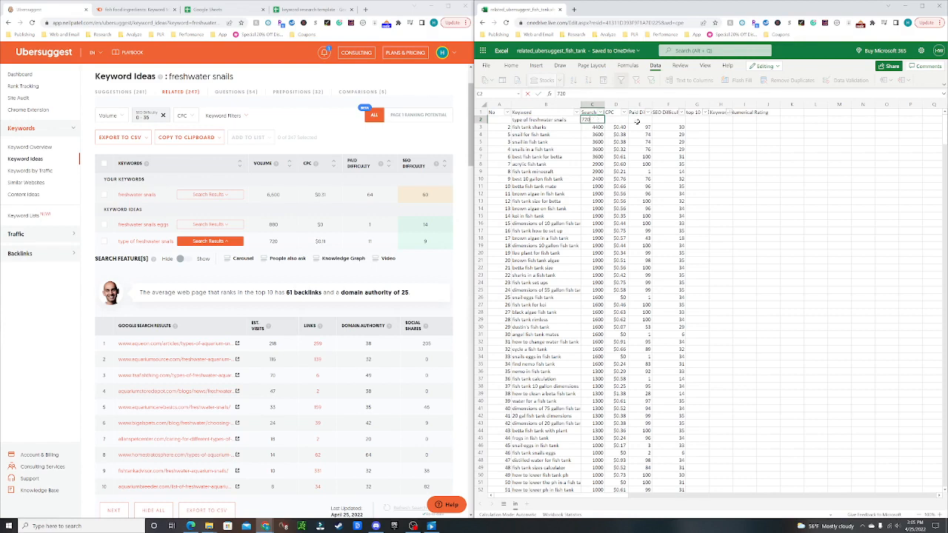
pyautogui.click(665, 119)
pyautogui.write('9')
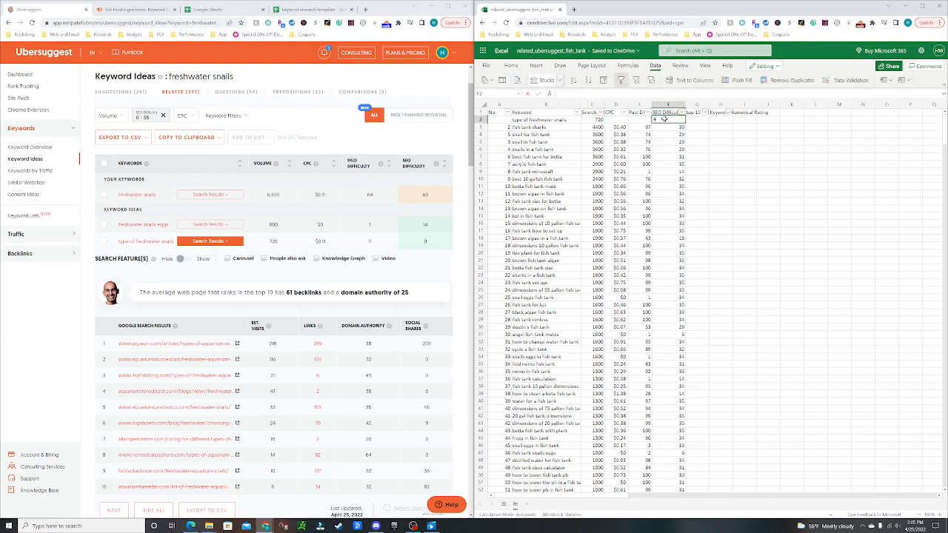
# Count the top-10 pages with domain authority under 35 and enter 5 in row 2's top 10 <35 column.
pyautogui.click(698, 117)
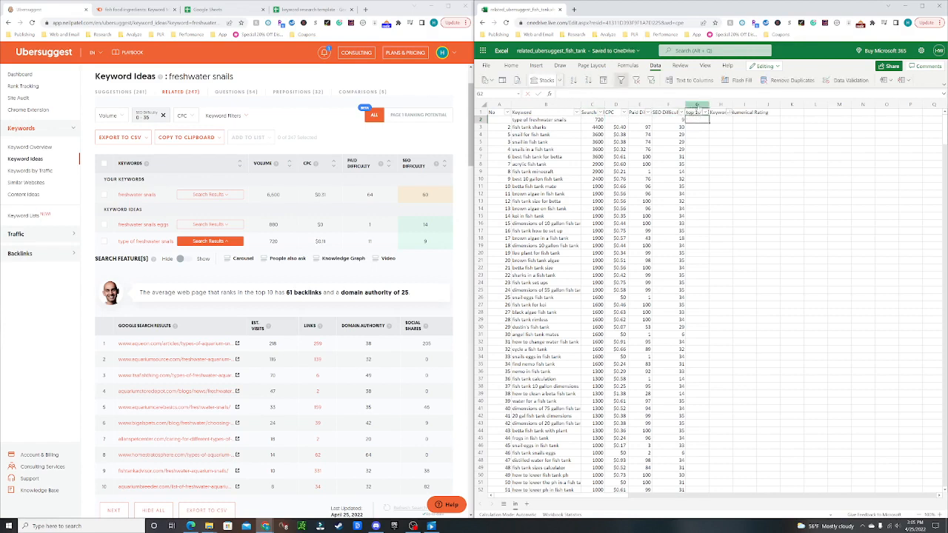
pyautogui.click(696, 104)
pyautogui.click(698, 119)
pyautogui.scroll(-1, 391, 341)
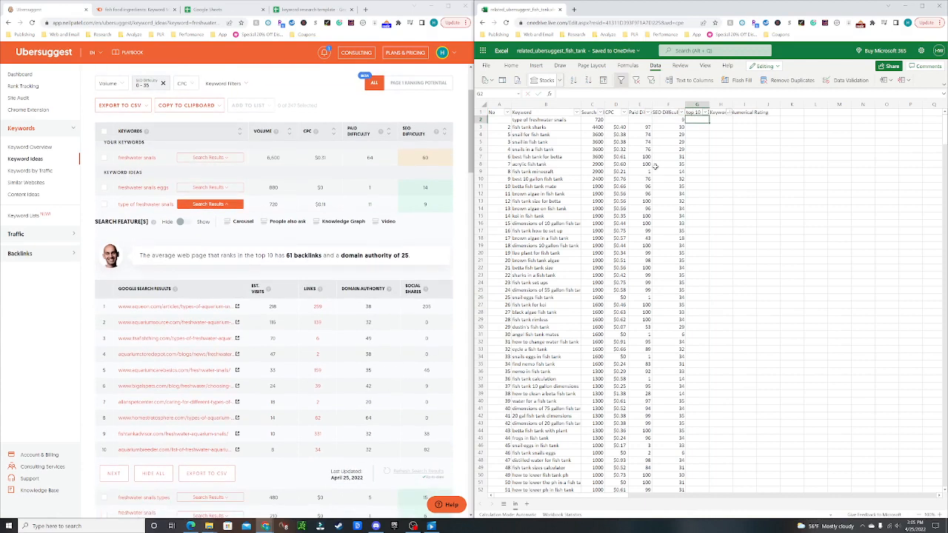
pyautogui.click(694, 113)
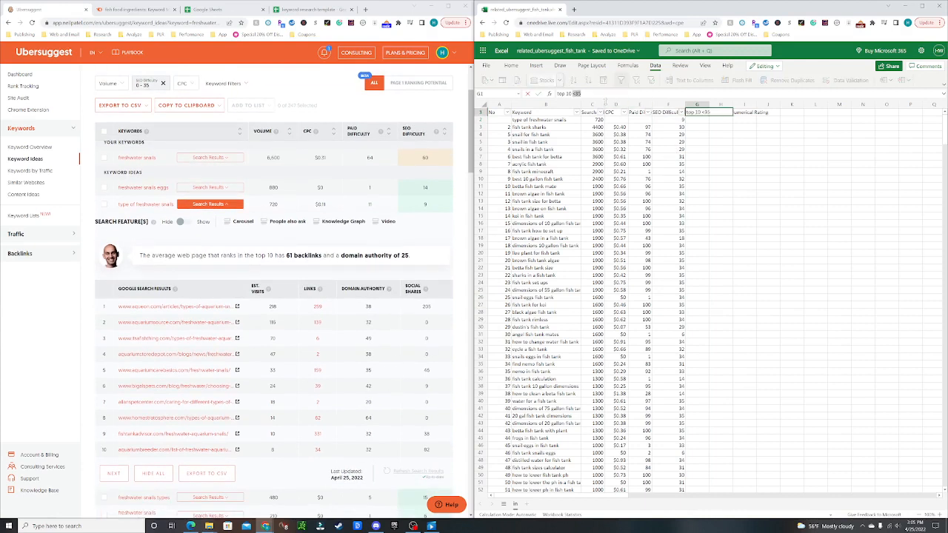
pyautogui.click(697, 119)
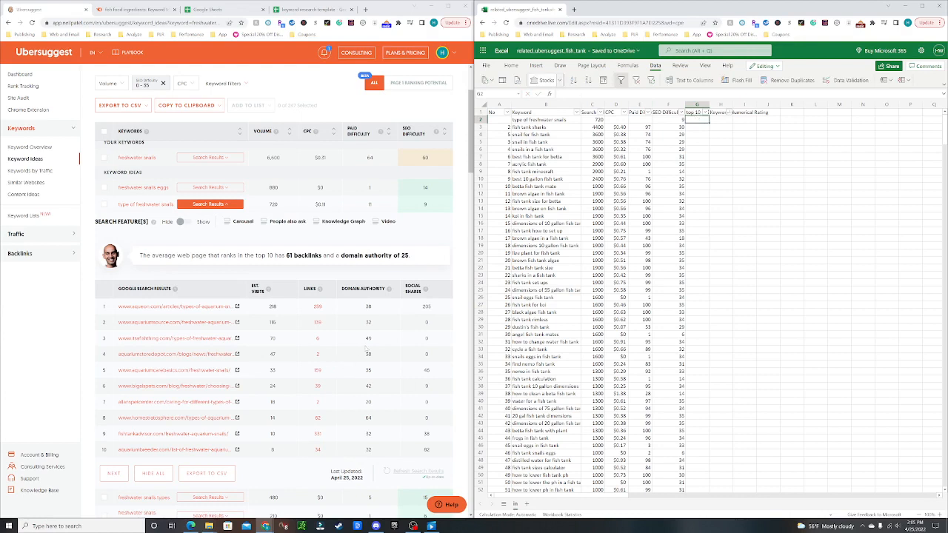
pyautogui.write('5')
pyautogui.press('Return')
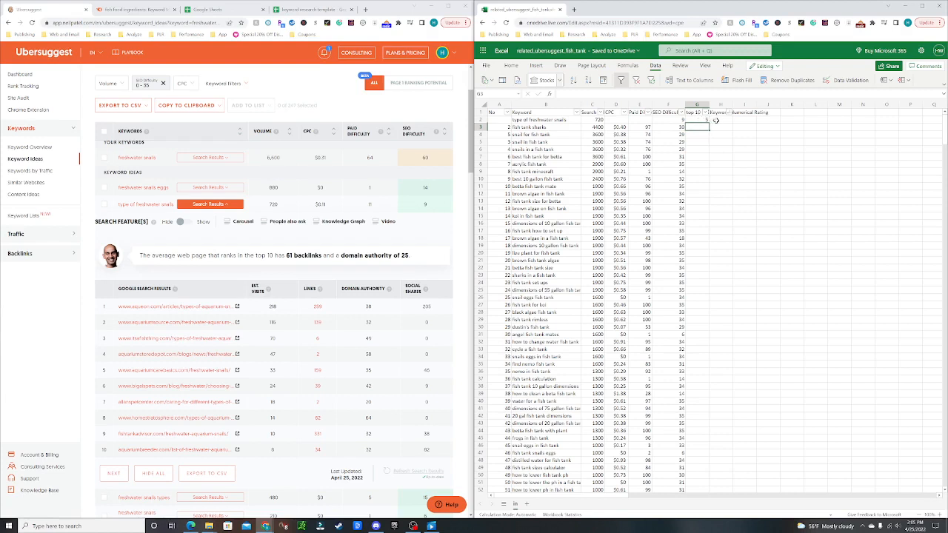
pyautogui.moveTo(712, 120); pyautogui.dragTo(567, 120)
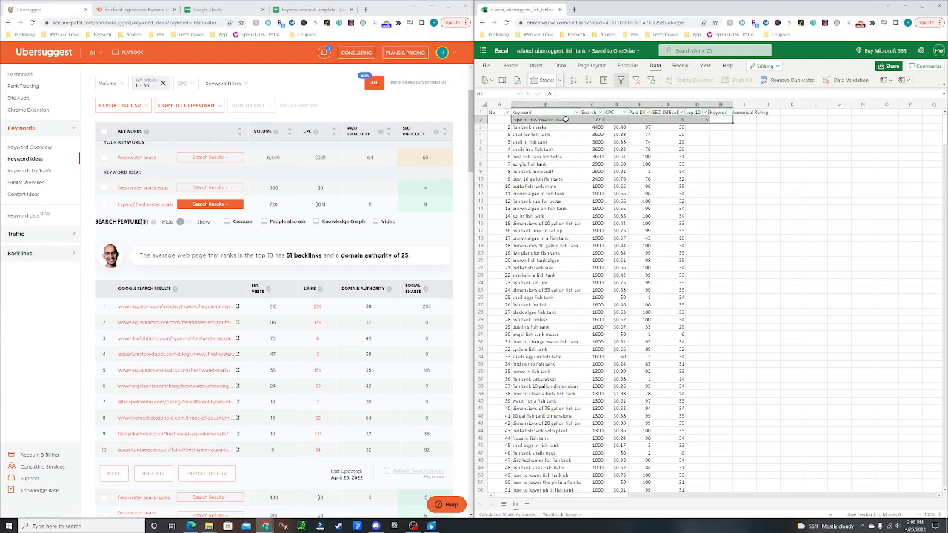
pyautogui.click(724, 120)
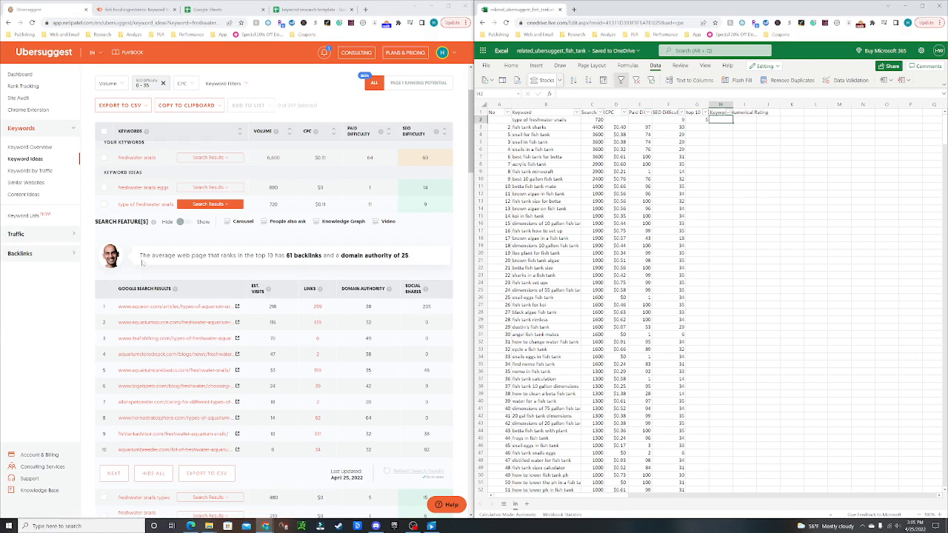
# Maximize the Ubersuggest window and collapse the search results for "type of freshwater snails".
pyautogui.click(445, 10)
pyautogui.click(446, 7)
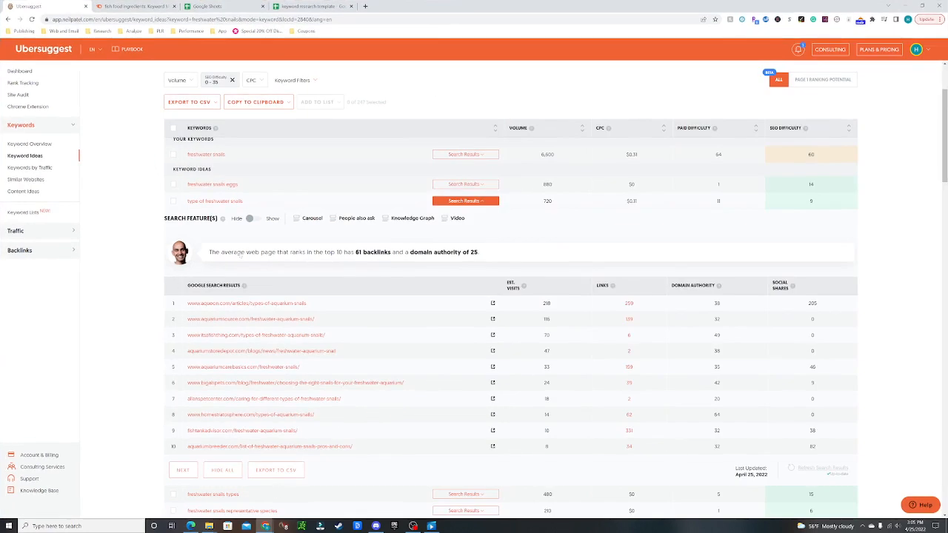
pyautogui.click(480, 201)
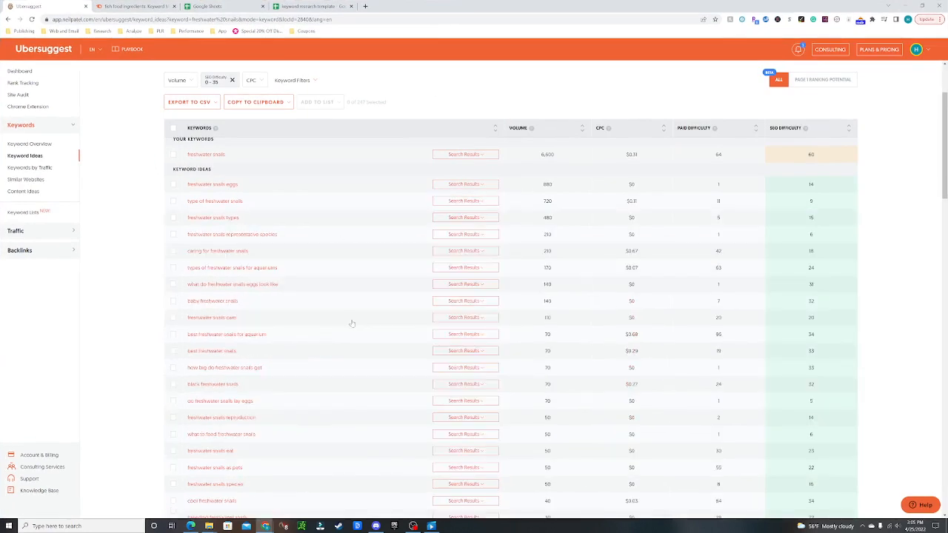
# Search keyword ideas for "nerite snails" and limit them to the easy SEO difficulty range of 0 - 35.
pyautogui.scroll(3, 352, 324)
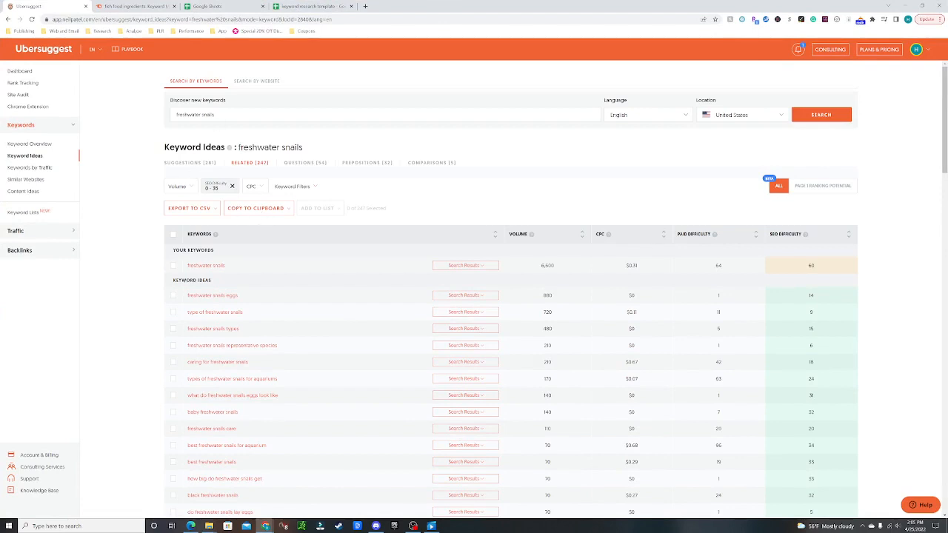
pyautogui.moveTo(217, 115); pyautogui.dragTo(139, 120)
pyautogui.write('nerite snails')
pyautogui.press('Return')
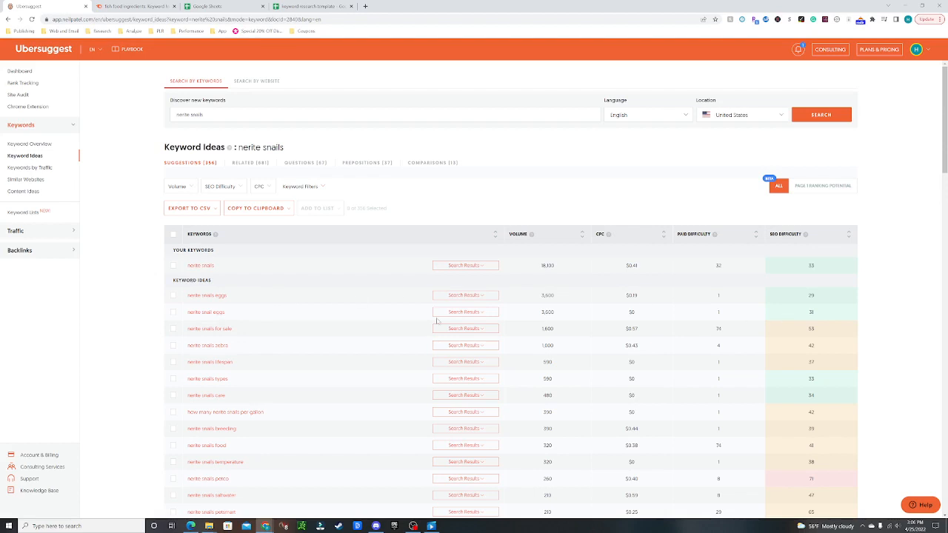
pyautogui.click(229, 187)
pyautogui.click(224, 205)
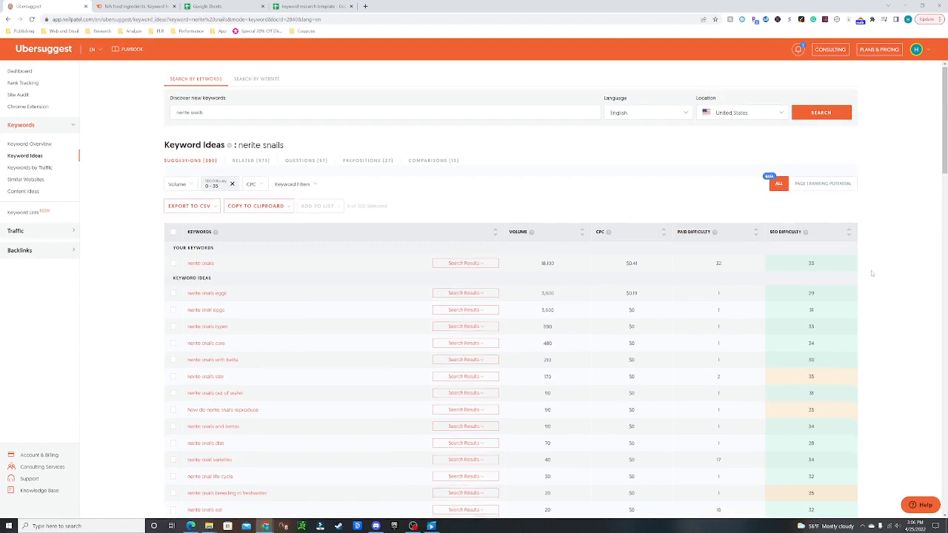
pyautogui.scroll(-1, 872, 273)
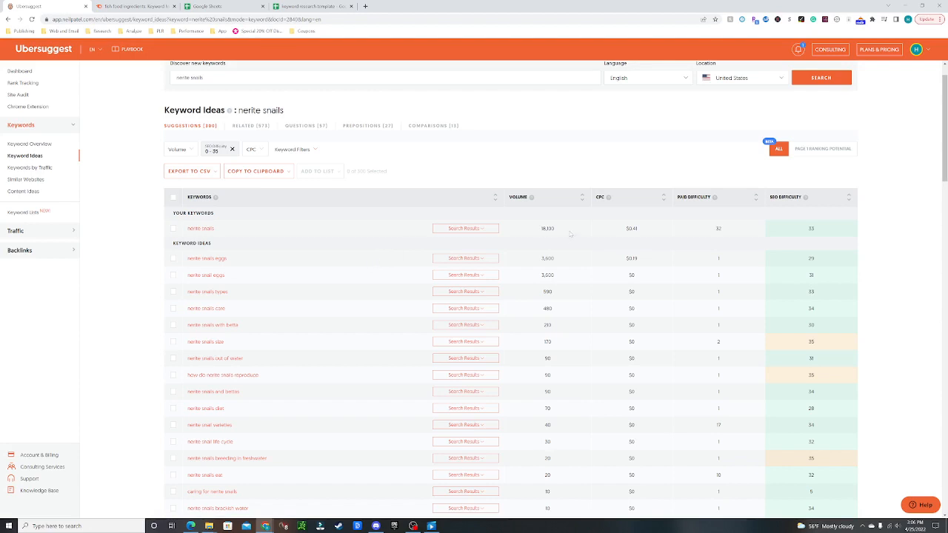
# Open the keyword overview for nerite snails and view all of its keyword ideas.
pyautogui.click(306, 230)
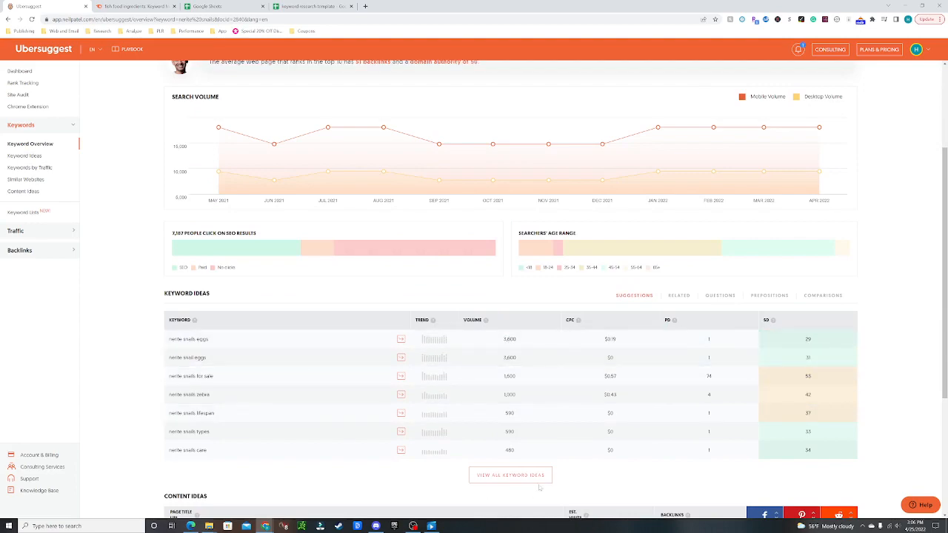
pyautogui.click(518, 477)
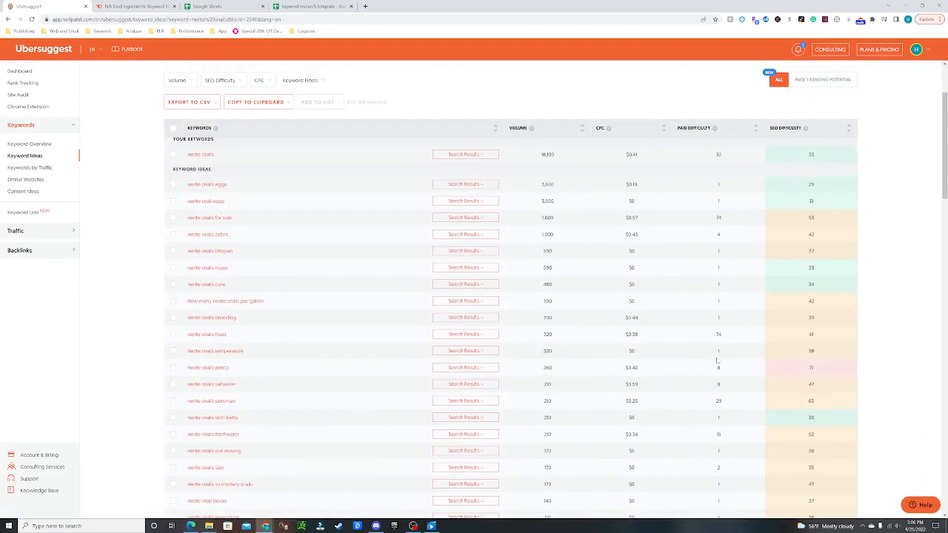
pyautogui.scroll(-1, 685, 363)
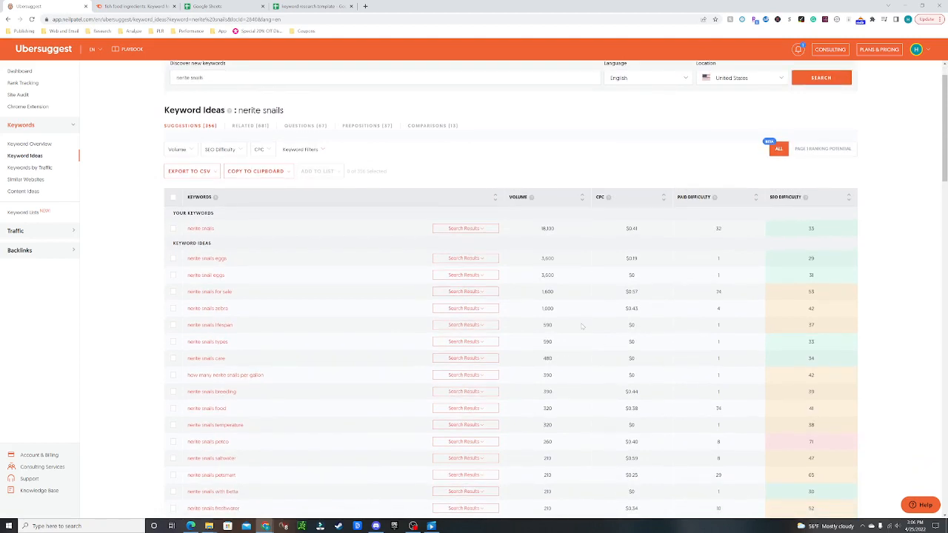
# Reapply the 0 - 35 SEO difficulty filter to the nerite snails suggestions and look through the remaining keywords.
pyautogui.click(220, 149)
pyautogui.click(237, 262)
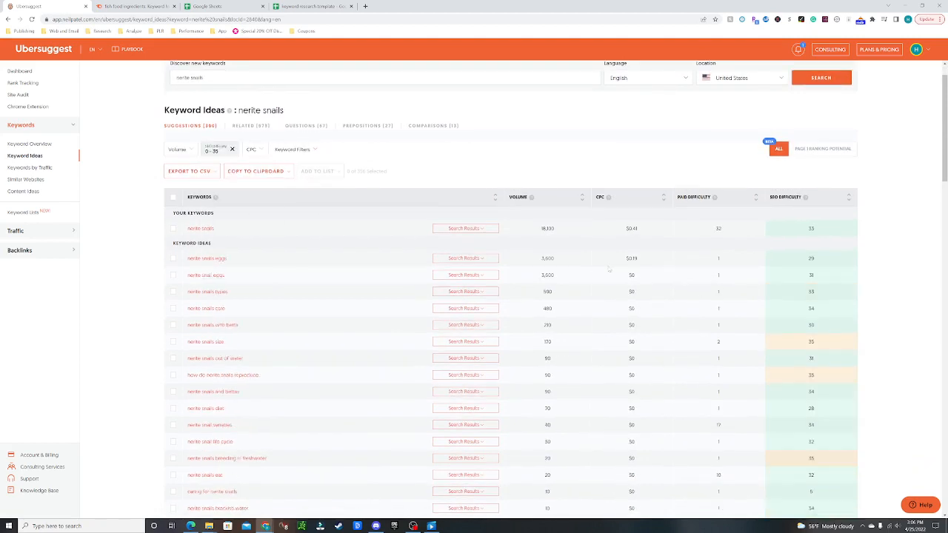
pyautogui.scroll(-1, 906, 317)
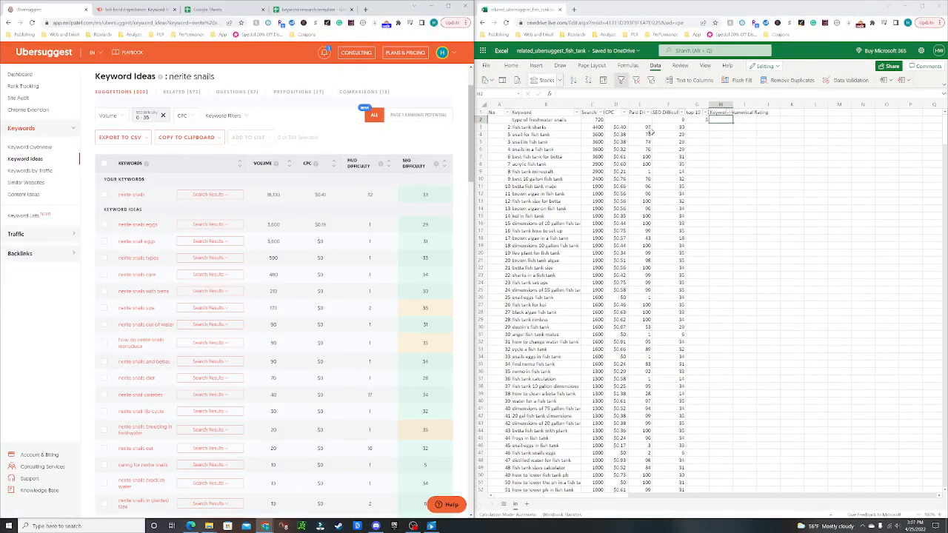
# Insert an empty row 3 in the Excel workbook and enter "nerite snails types" as its keyword.
pyautogui.rightClick(485, 127)
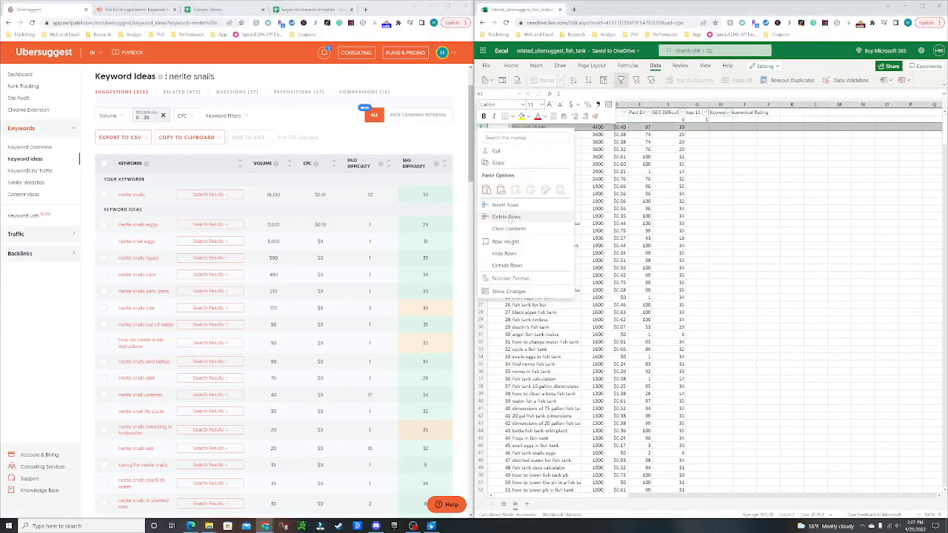
pyautogui.click(519, 212)
pyautogui.click(524, 126)
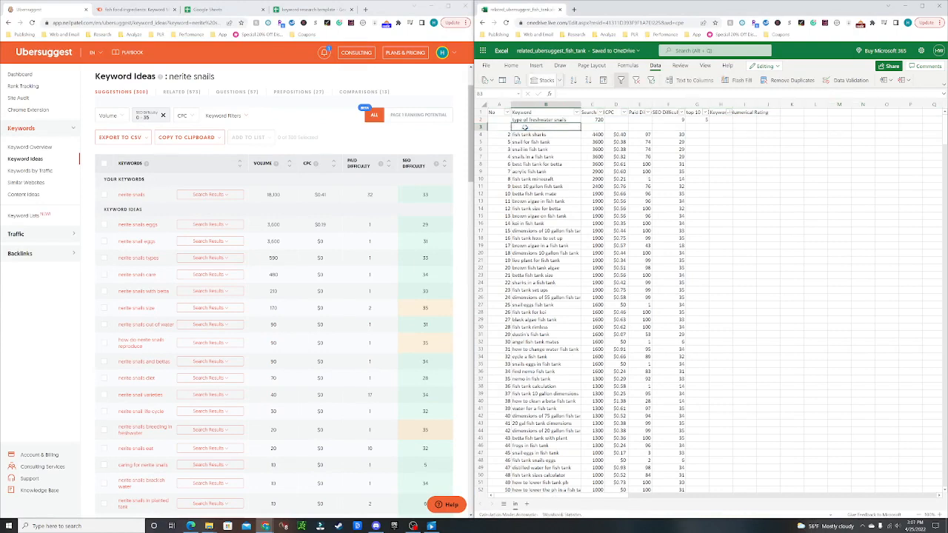
pyautogui.write('nerite snails')
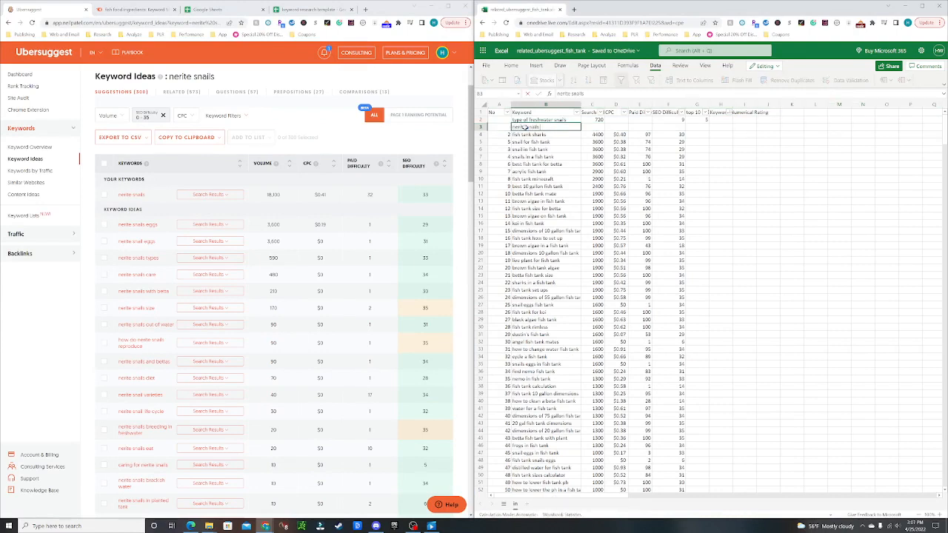
pyautogui.write(' types')
pyautogui.press('Tab')
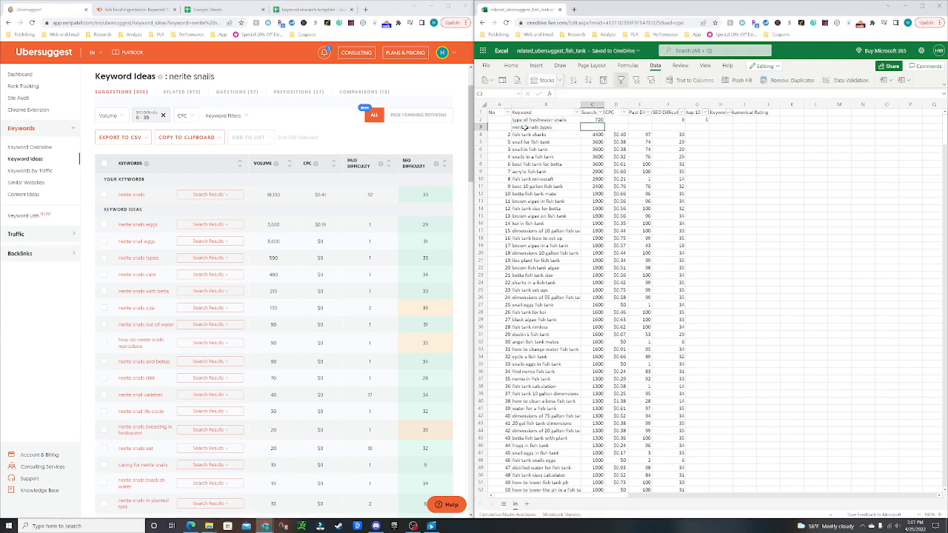
# Record a search volume of 590 and an SEO difficulty of 33 for nerite snails types in row 3.
pyautogui.write('590')
pyautogui.press('Tab')
pyautogui.press('Tab')
pyautogui.press('Tab')
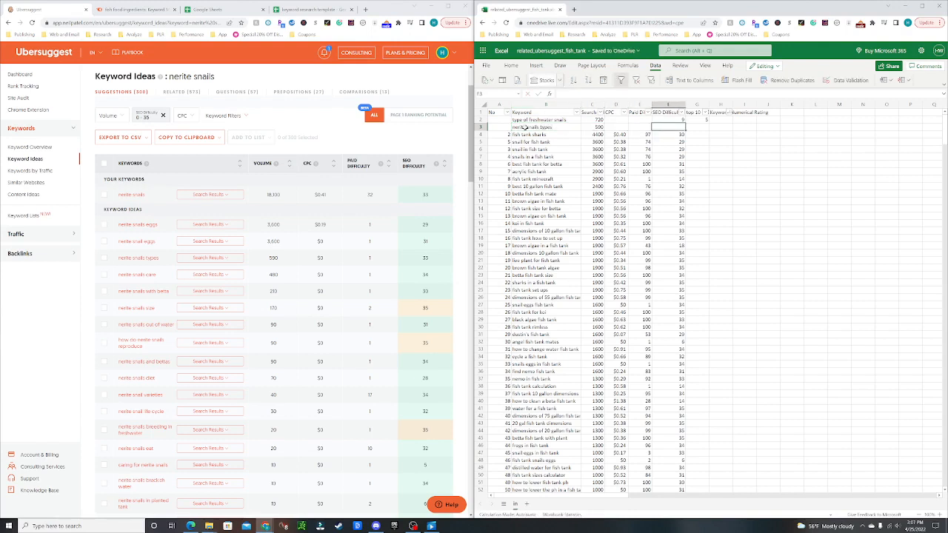
pyautogui.write('33')
pyautogui.press('Tab')
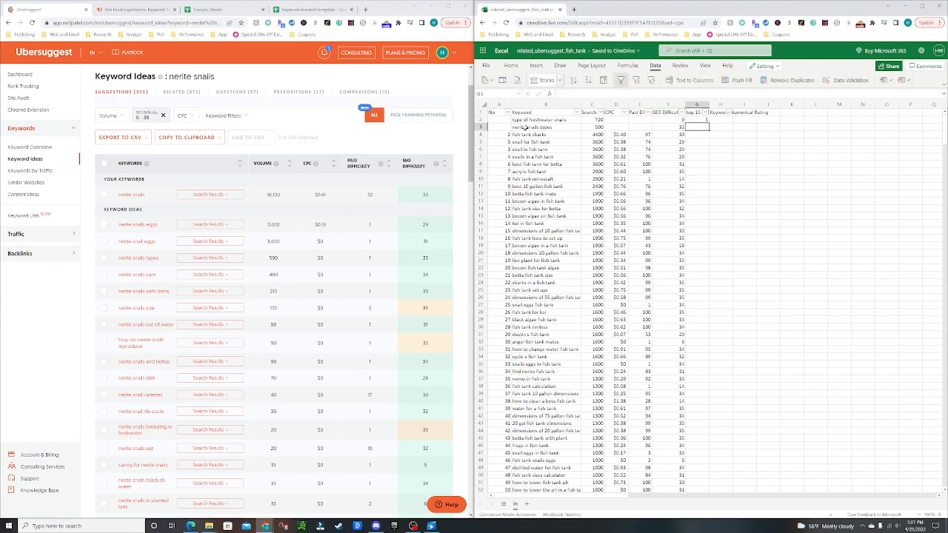
# Expand the search results for "nerite snails types" and examine the domain authority of the top 10 pages.
pyautogui.click(200, 258)
pyautogui.scroll(-1, 200, 261)
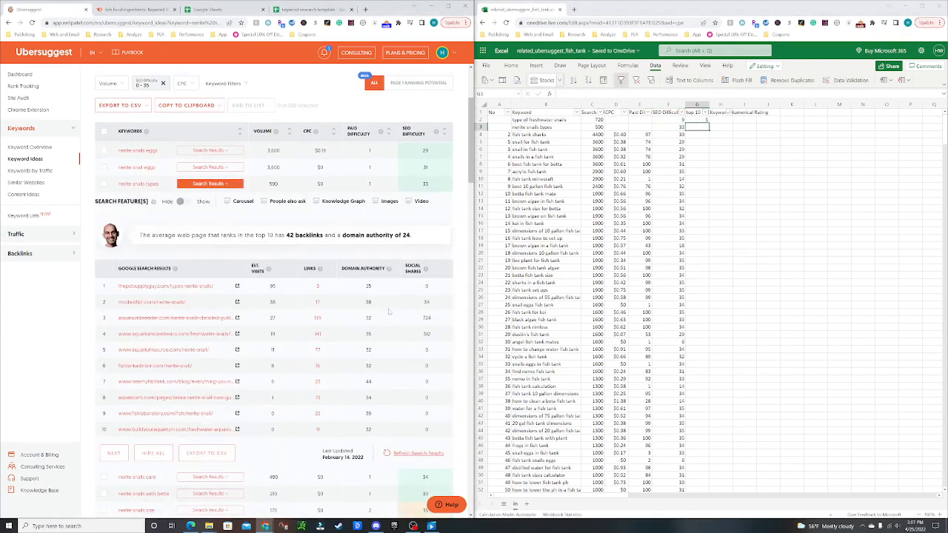
pyautogui.scroll(-1, 388, 312)
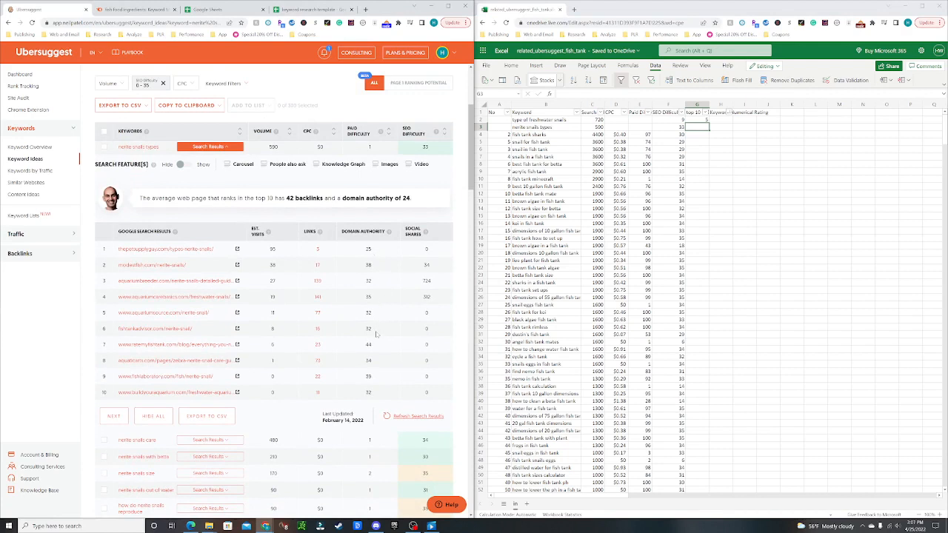
# Enter 7 in the top 10 <35 column for nerite snails types in row 3.
pyautogui.click(702, 127)
pyautogui.press('Home')
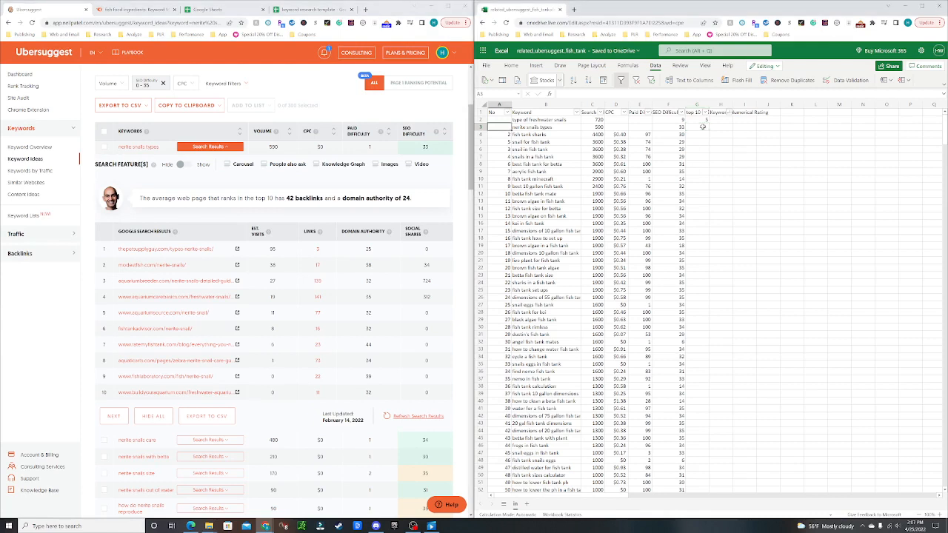
pyautogui.click(702, 127)
pyautogui.press('Home')
pyautogui.click(703, 127)
pyautogui.write('7')
pyautogui.press('Return')
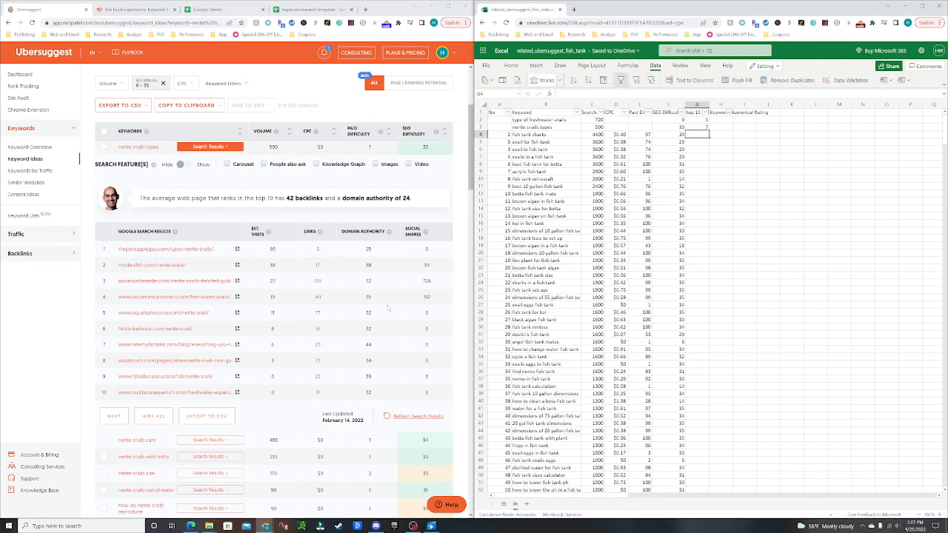
# Collapse the nerite snails types search results and show the related keywords for nerite snails.
pyautogui.scroll(1, 225, 271)
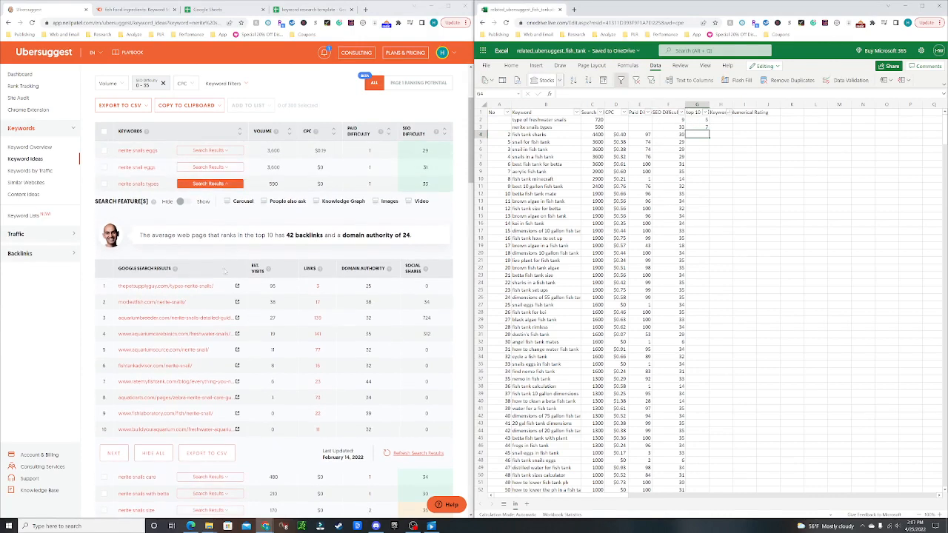
pyautogui.click(226, 185)
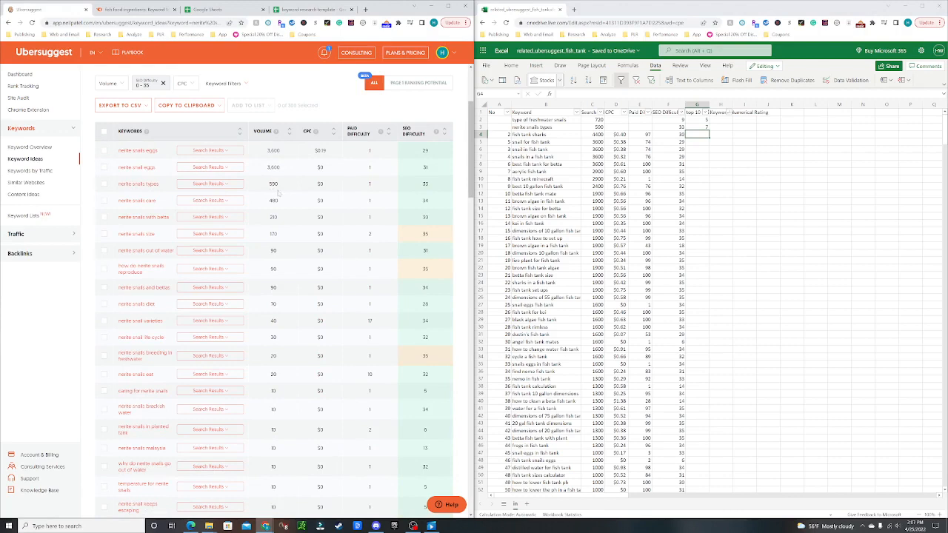
pyautogui.scroll(4, 278, 193)
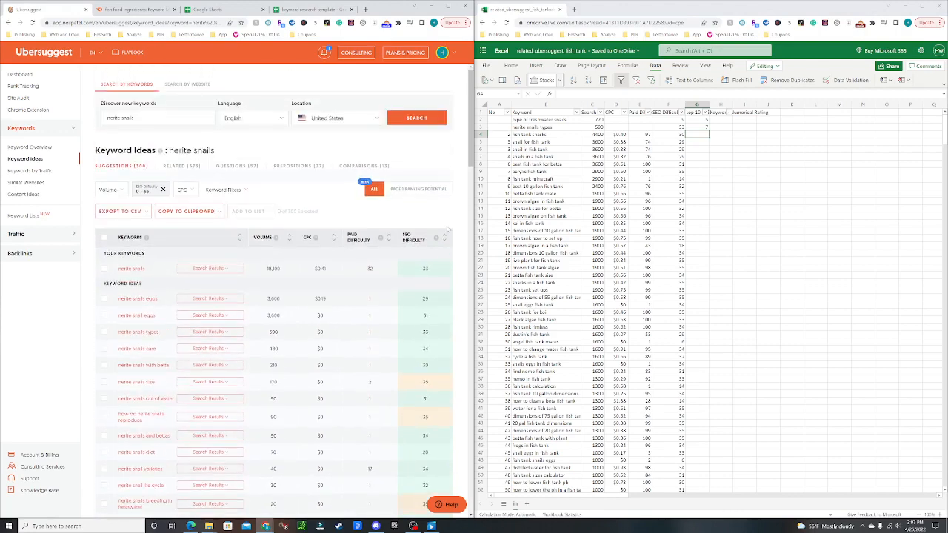
pyautogui.click(181, 166)
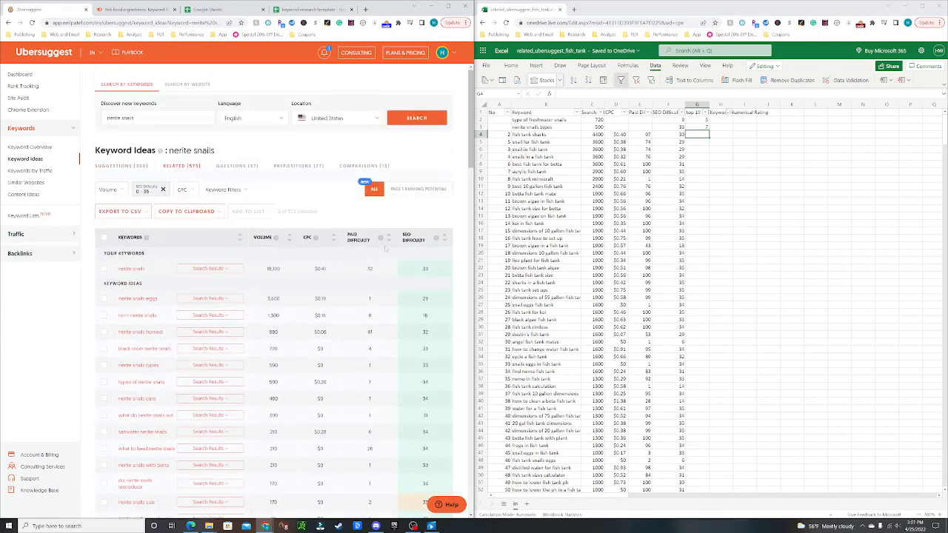
pyautogui.scroll(-1, 457, 309)
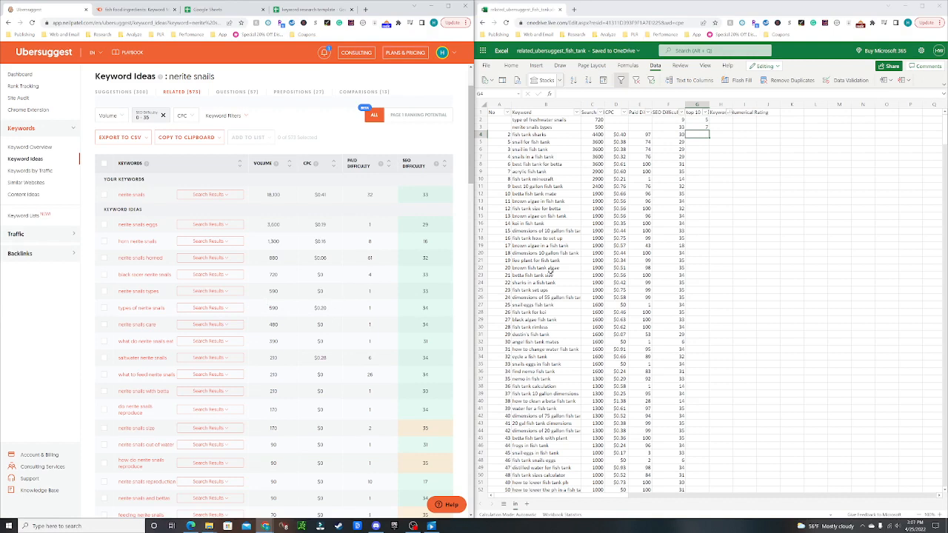
# Compare the recorded figures for type of freshwater snails and nerite snails types in rows 2 and 3 of the sheet.
pyautogui.click(546, 128)
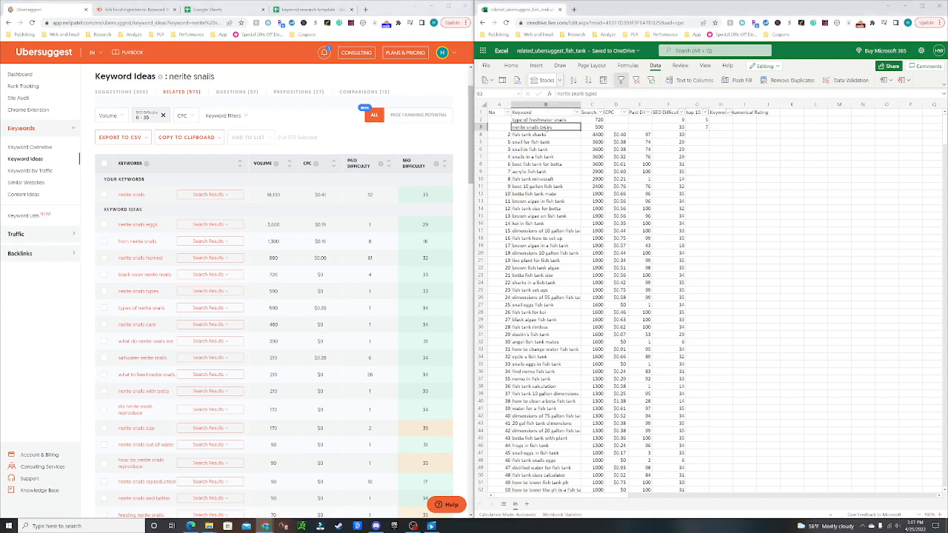
pyautogui.moveTo(527, 127); pyautogui.dragTo(705, 127)
pyautogui.click(719, 140)
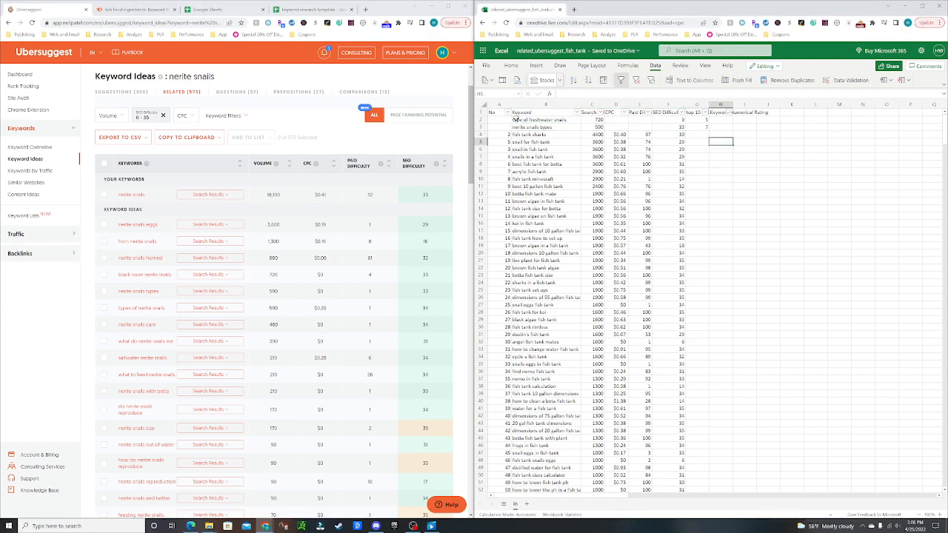
pyautogui.moveTo(507, 120); pyautogui.dragTo(706, 121)
pyautogui.click(675, 120)
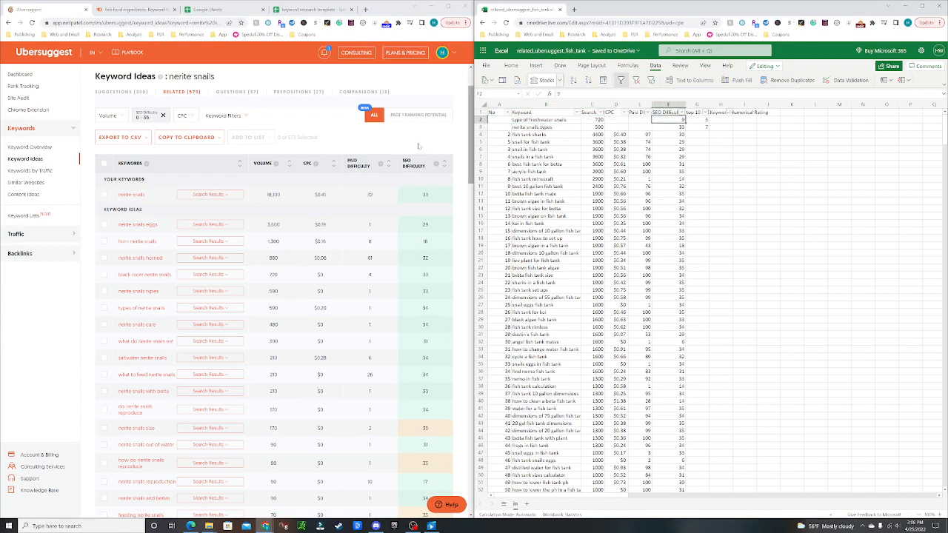
pyautogui.moveTo(516, 119); pyautogui.dragTo(718, 119)
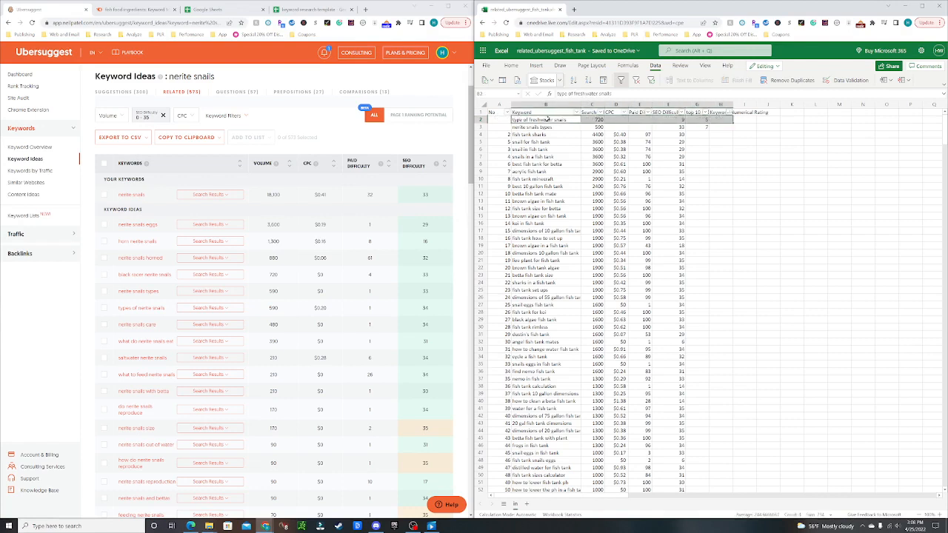
pyautogui.click(546, 119)
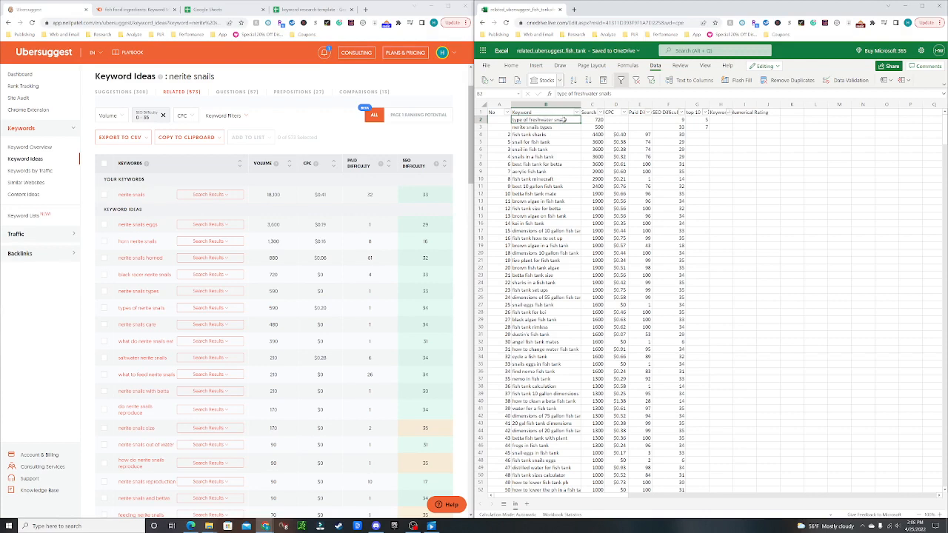
pyautogui.moveTo(535, 119); pyautogui.dragTo(708, 119)
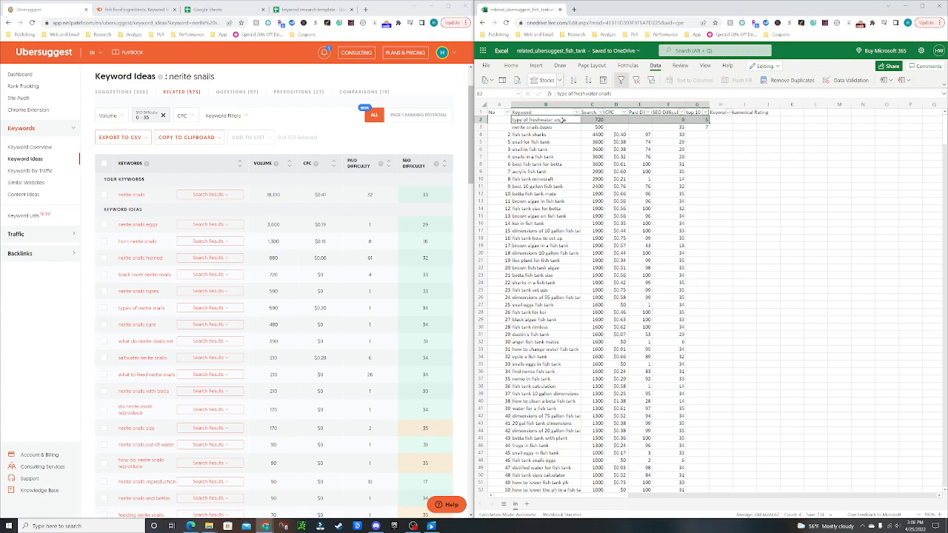
pyautogui.moveTo(545, 128); pyautogui.dragTo(701, 128)
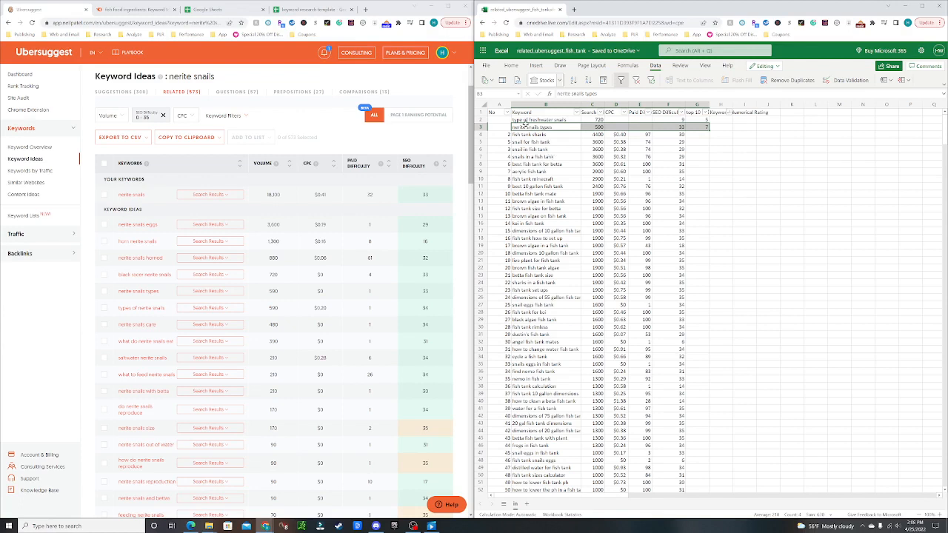
pyautogui.click(523, 121)
pyautogui.click(546, 127)
# Search keyword ideas for "type of snail" and view the related keywords with SEO difficulty limited to 0–35.
pyautogui.scroll(1, 273, 215)
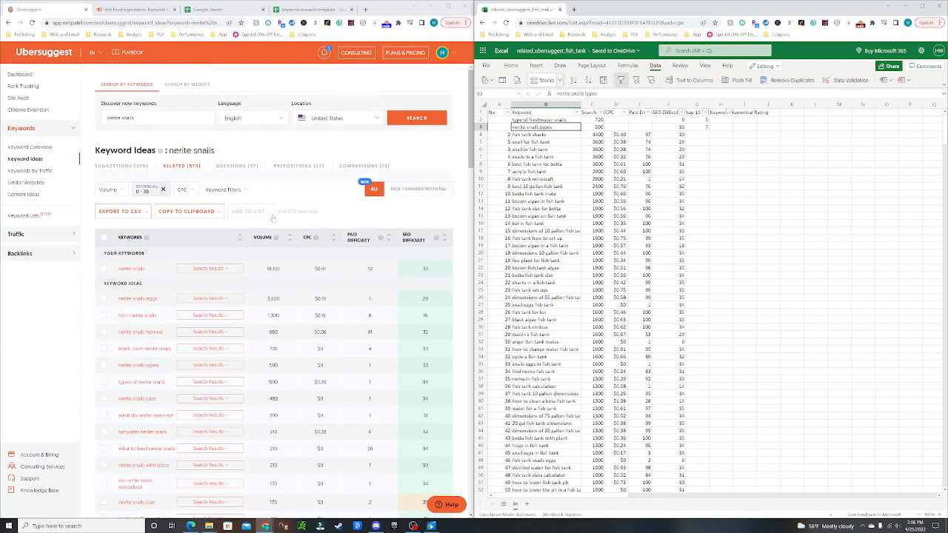
pyautogui.tripleClick(122, 118)
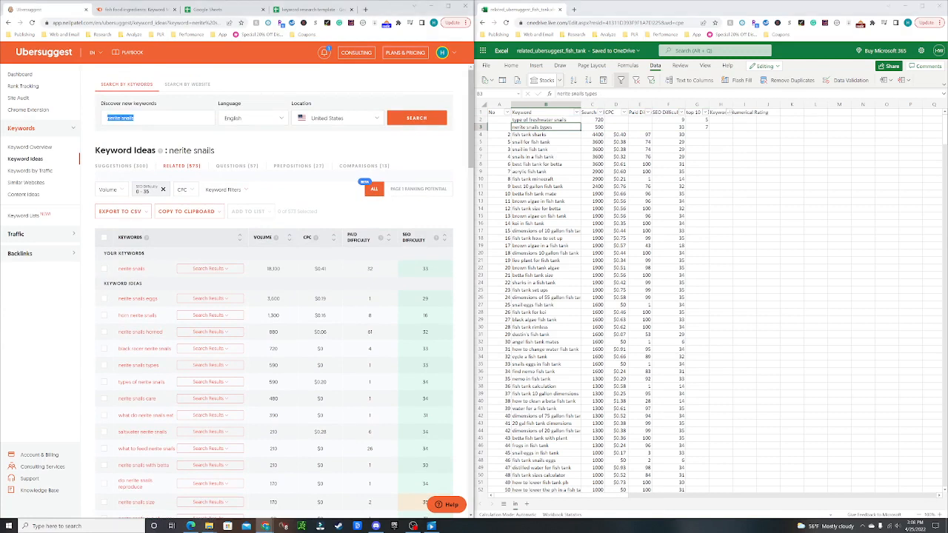
pyautogui.write('type of snail')
pyautogui.press('Return')
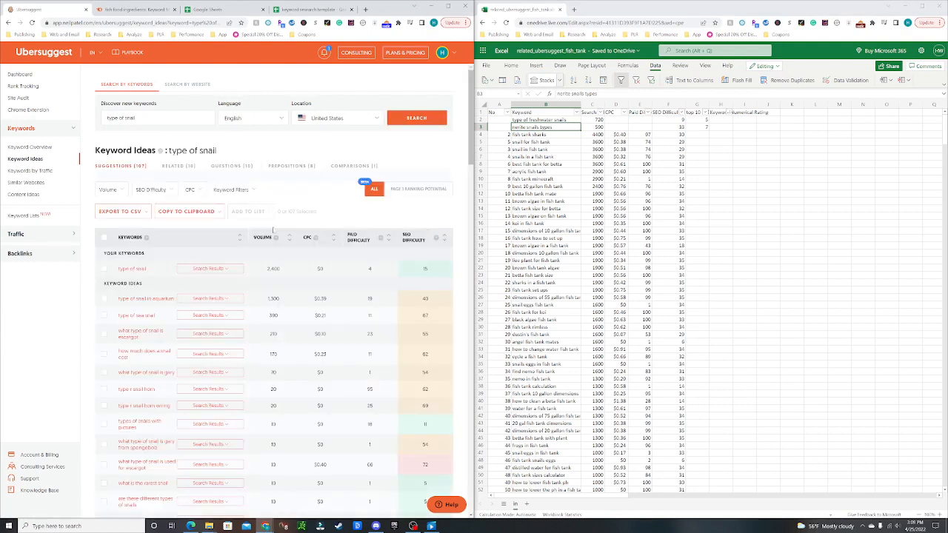
pyautogui.click(167, 192)
pyautogui.click(165, 206)
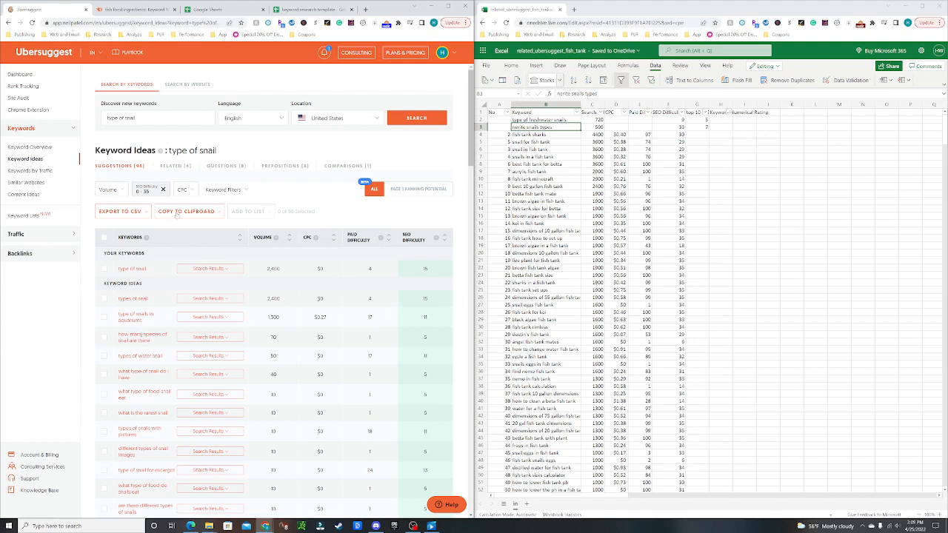
pyautogui.click(175, 167)
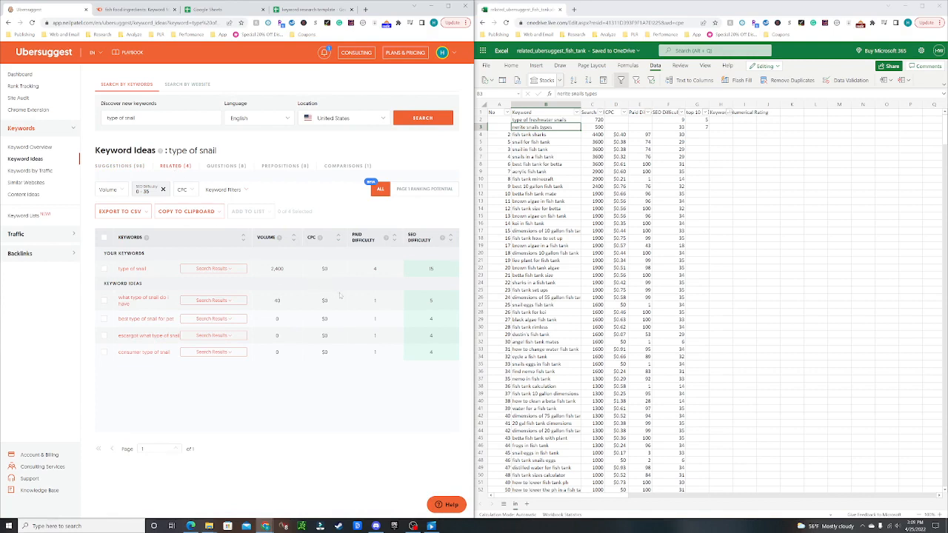
# Search keyword ideas for "snail types" and filter the suggestions to an SEO difficulty of 0–35.
pyautogui.moveTo(157, 121); pyautogui.dragTo(69, 120)
pyautogui.write('snail types')
pyautogui.press('Return')
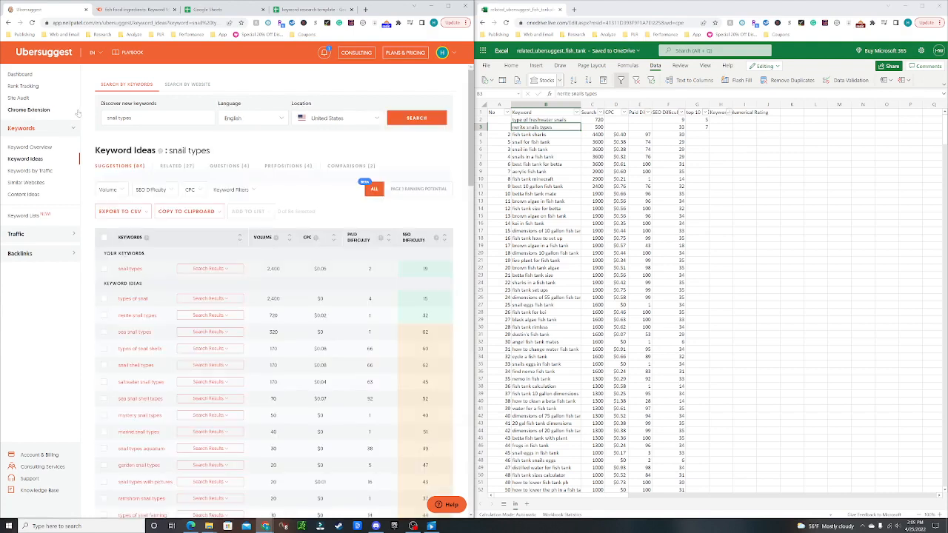
pyautogui.click(151, 189)
pyautogui.click(162, 209)
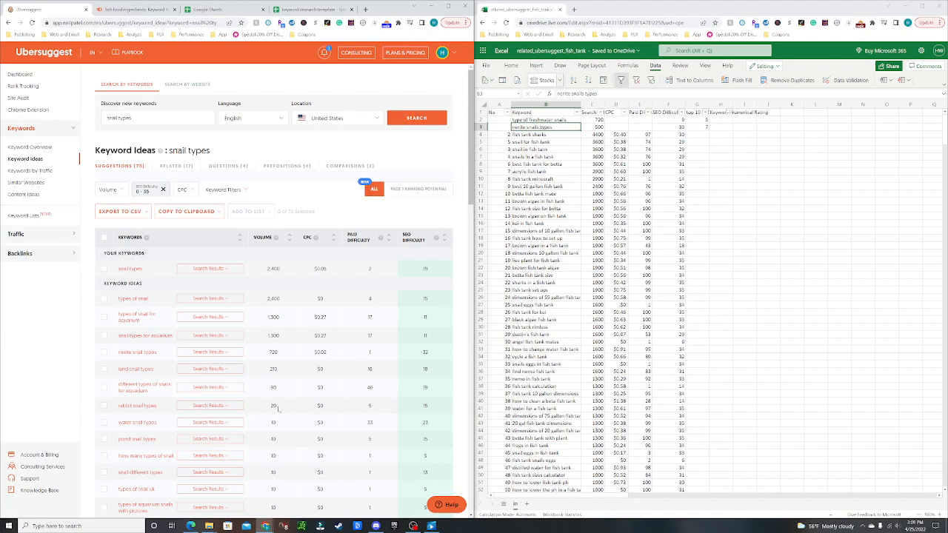
pyautogui.scroll(-1, 288, 409)
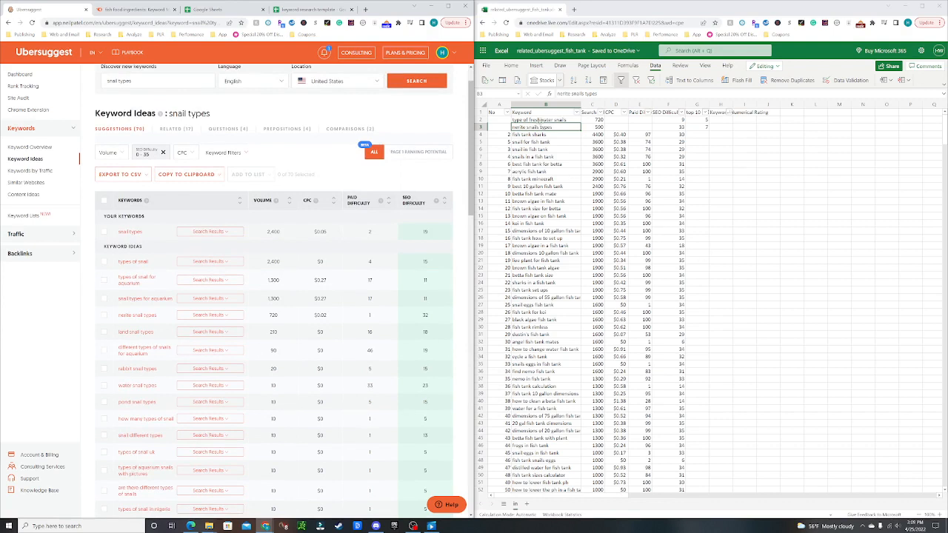
# Try marking rabbit snail types and nerite snail types as candidates in the snail types suggestions.
pyautogui.moveTo(540, 120); pyautogui.dragTo(694, 119)
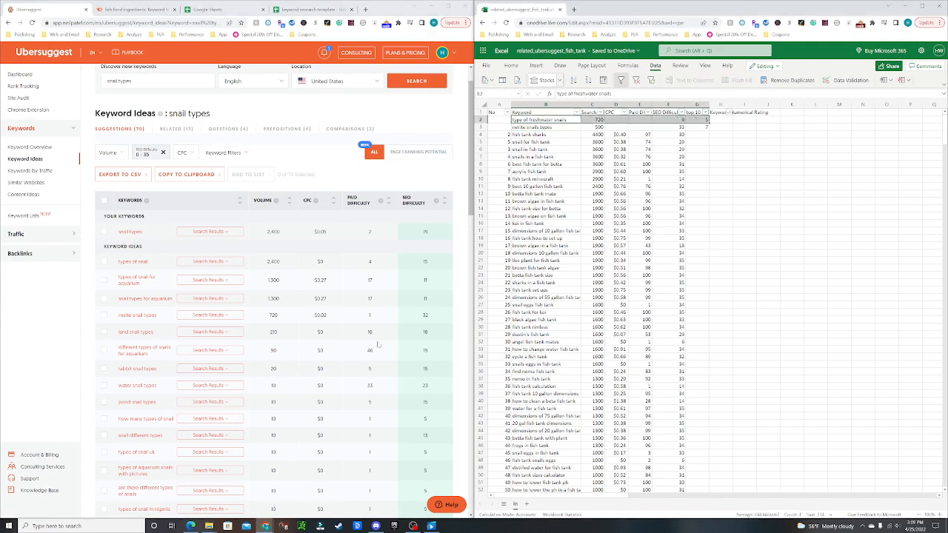
pyautogui.click(103, 368)
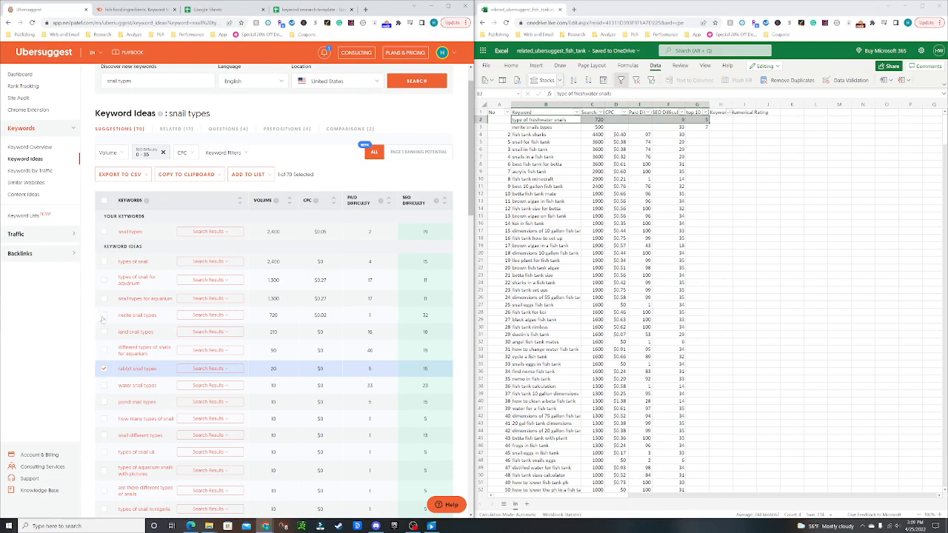
pyautogui.click(104, 315)
pyautogui.scroll(-1, 162, 363)
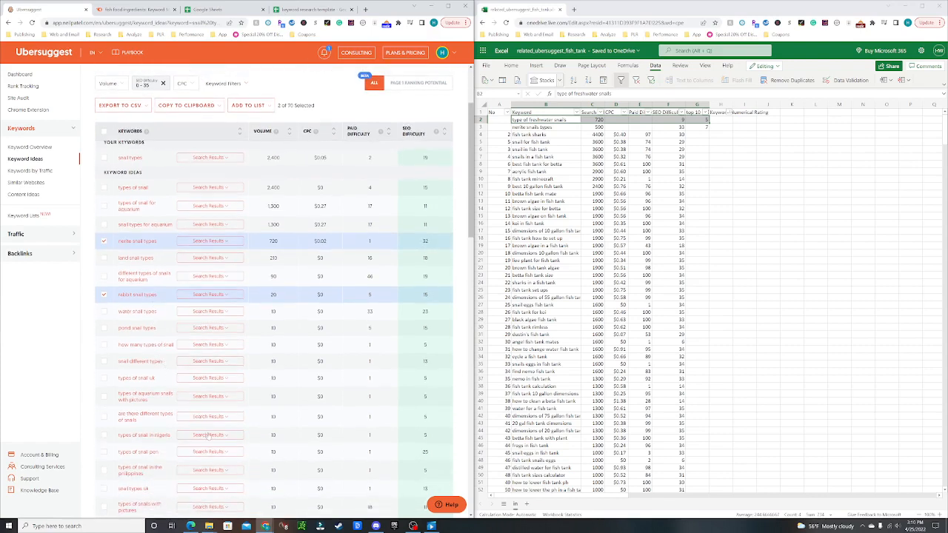
pyautogui.scroll(2, 294, 417)
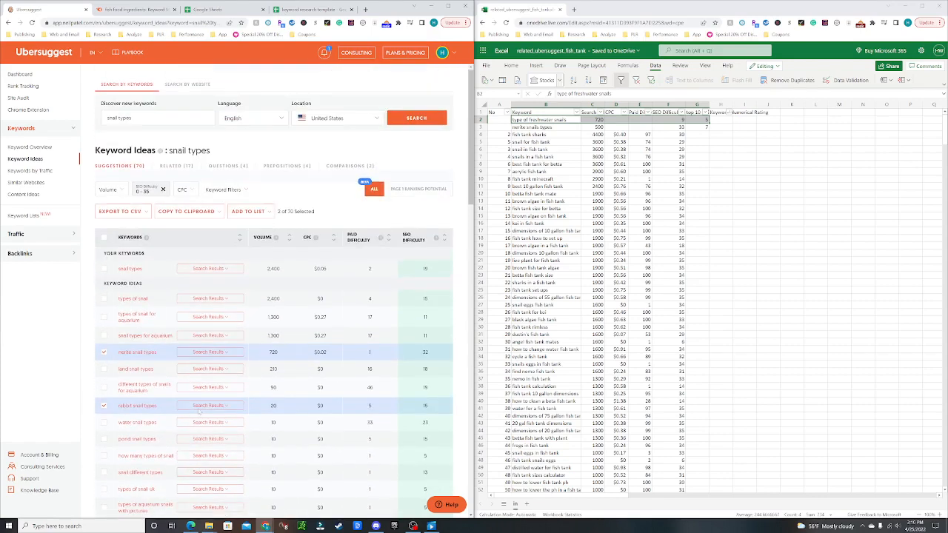
pyautogui.click(103, 353)
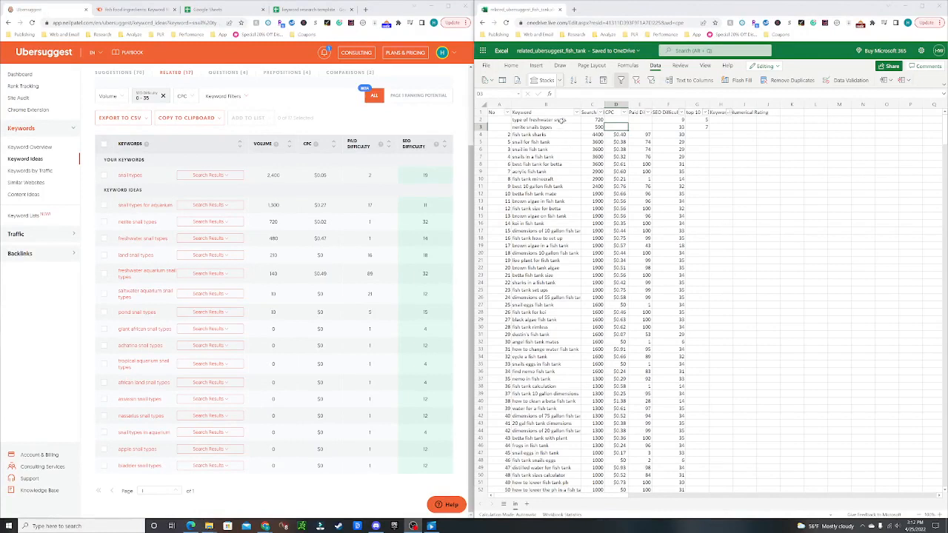
# Review the two recorded snail keywords and examine the fish tank keywords below them to the end of the sheet.
pyautogui.moveTo(563, 121); pyautogui.dragTo(697, 125)
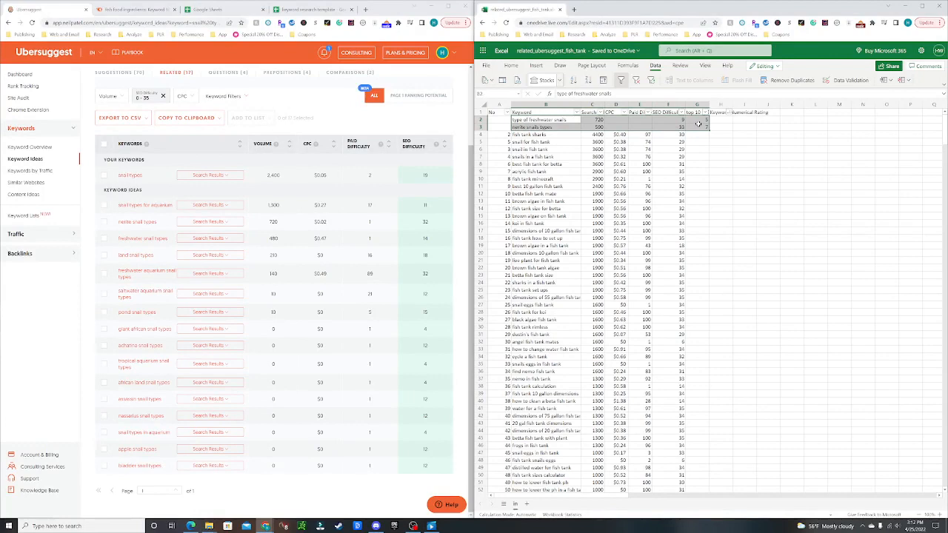
pyautogui.click(702, 133)
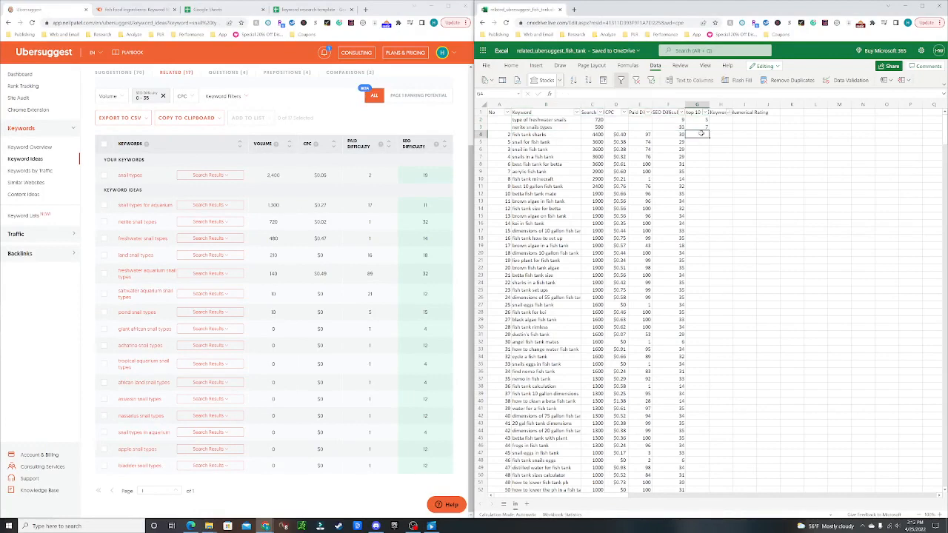
pyautogui.moveTo(531, 135); pyautogui.dragTo(701, 400)
pyautogui.scroll(-12, 688, 295)
pyautogui.scroll(-13, 689, 296)
pyautogui.scroll(20, 701, 400)
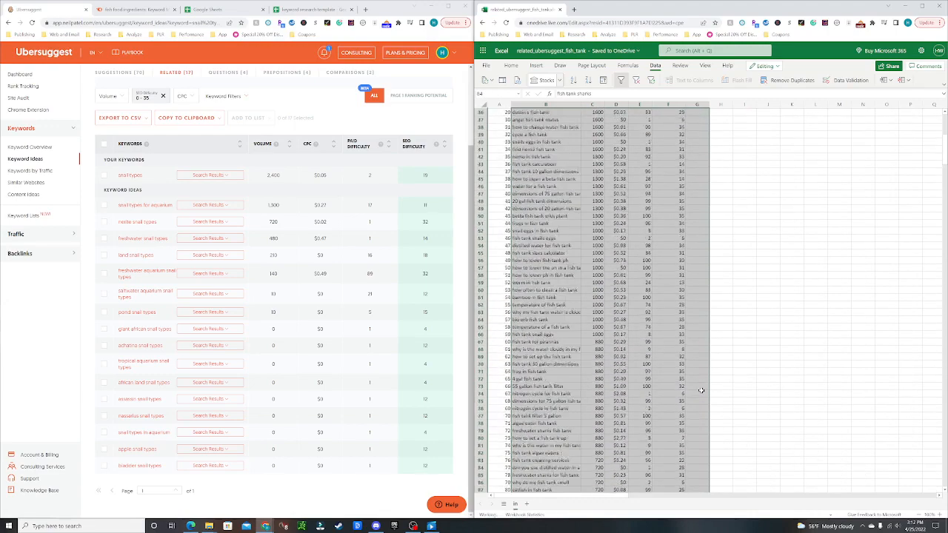
pyautogui.click(670, 215)
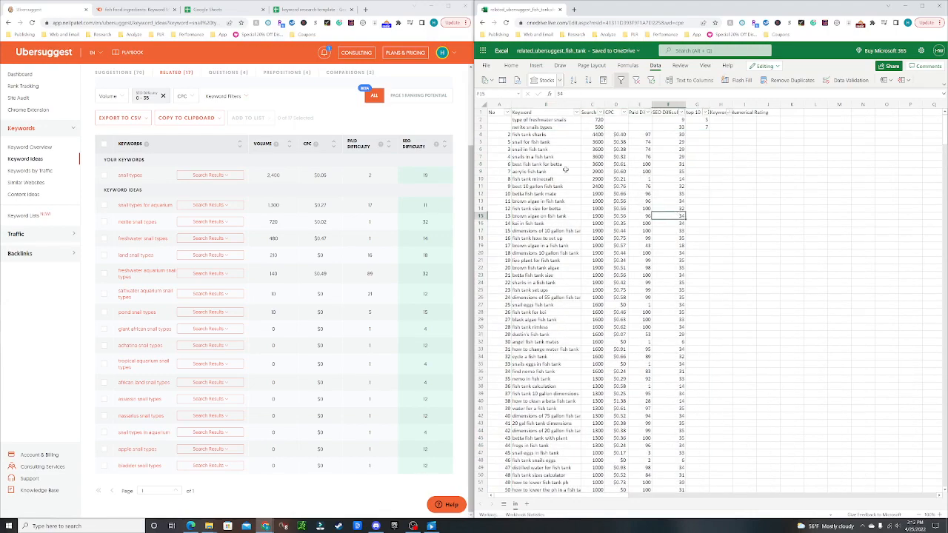
pyautogui.moveTo(542, 135); pyautogui.dragTo(699, 224)
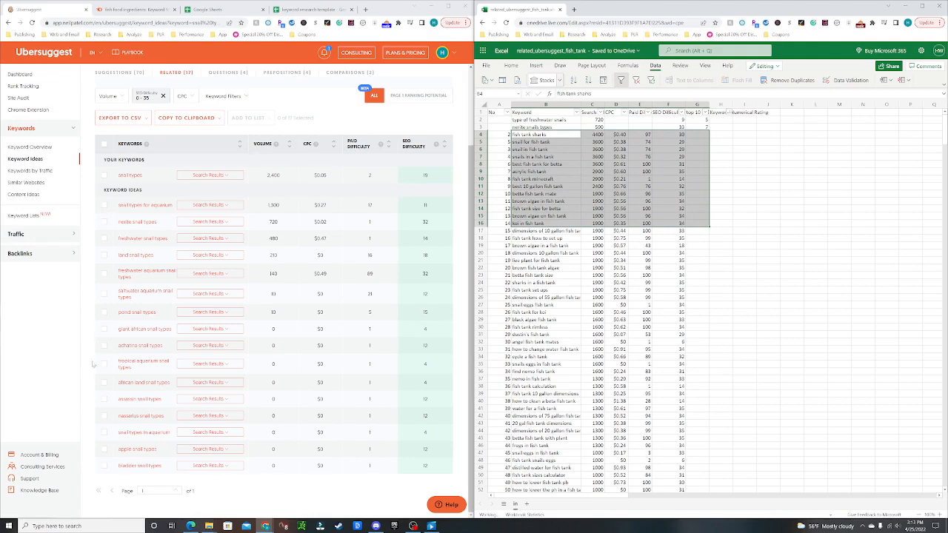
pyautogui.click(625, 252)
pyautogui.scroll(-15, 662, 349)
pyautogui.scroll(-20, 662, 350)
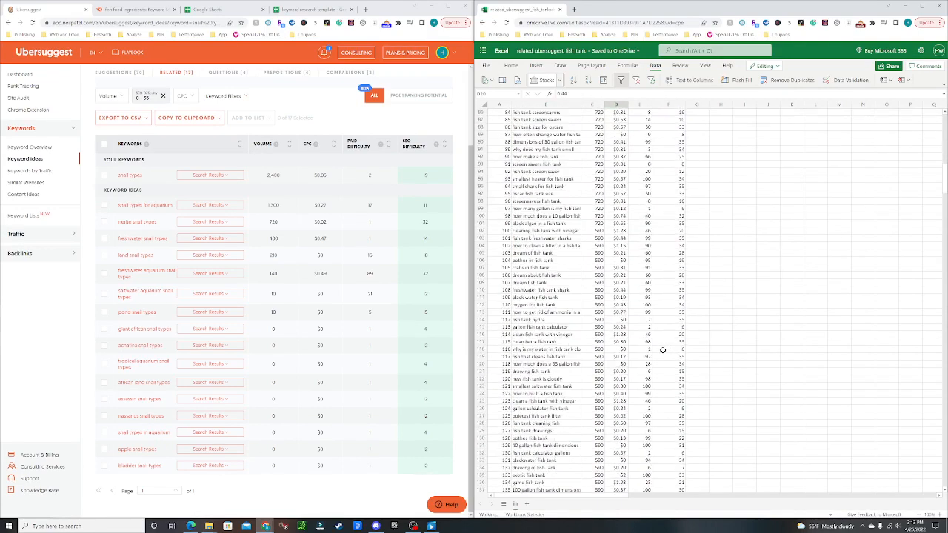
pyautogui.scroll(-3, 662, 350)
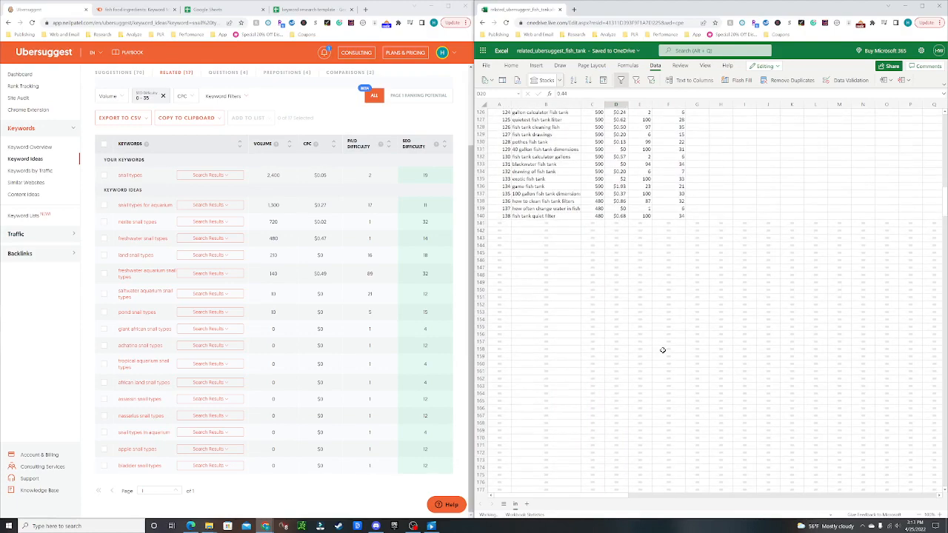
pyautogui.scroll(20, 663, 350)
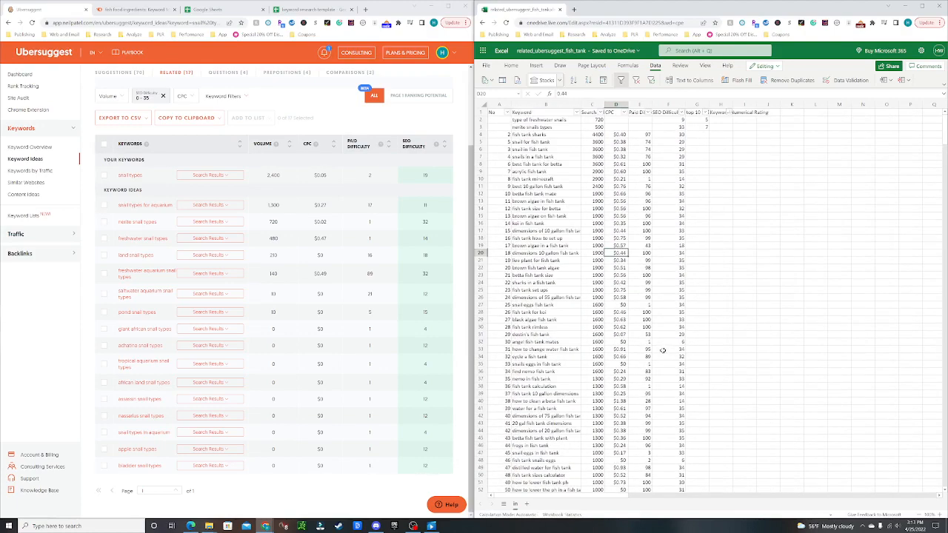
# Insert a blank row 4 above fish tank sharks and select its keyword cell.
pyautogui.rightClick(482, 134)
pyautogui.click(513, 212)
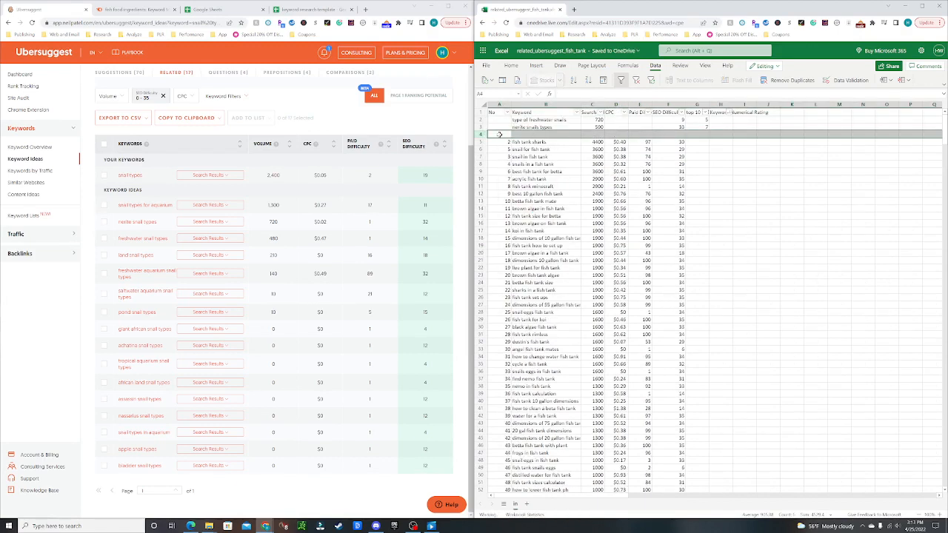
pyautogui.click(521, 134)
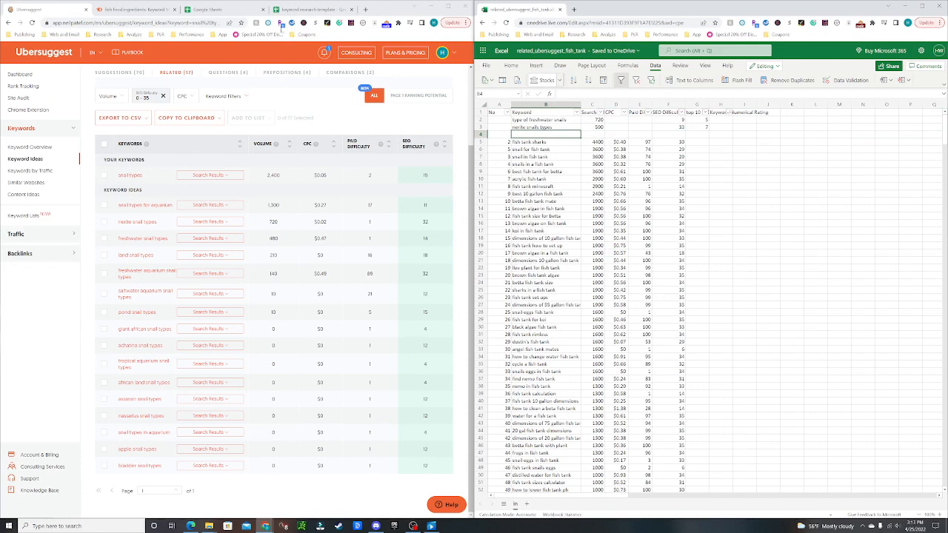
# Search Google for "type of freshwater snails" in a new browser tab and look over the results page.
pyautogui.click(365, 9)
pyautogui.write('typ')
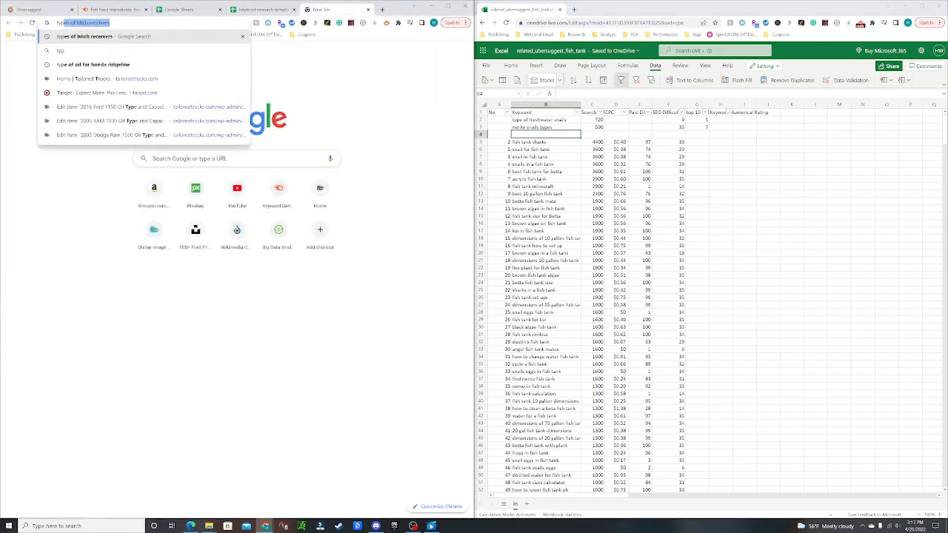
pyautogui.write('e of freshwa')
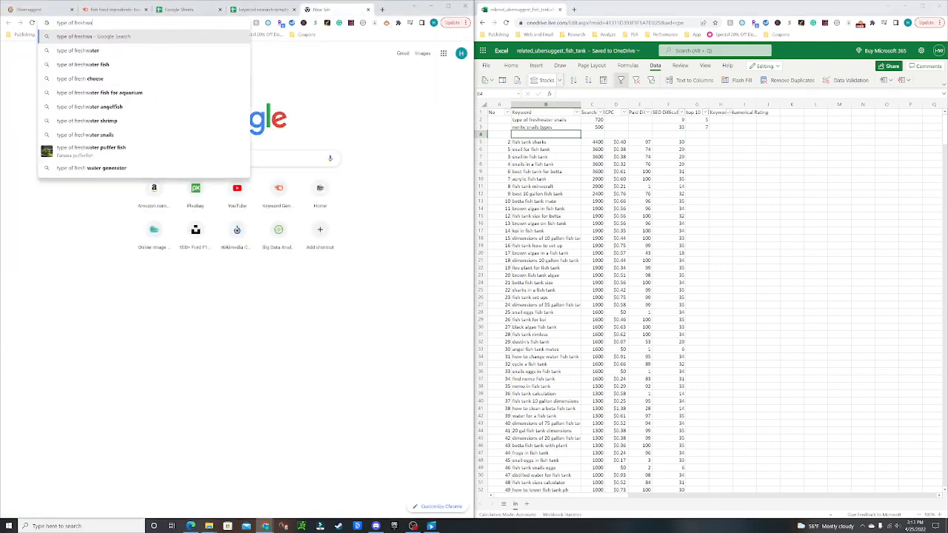
pyautogui.write('ter snails')
pyautogui.press('Return')
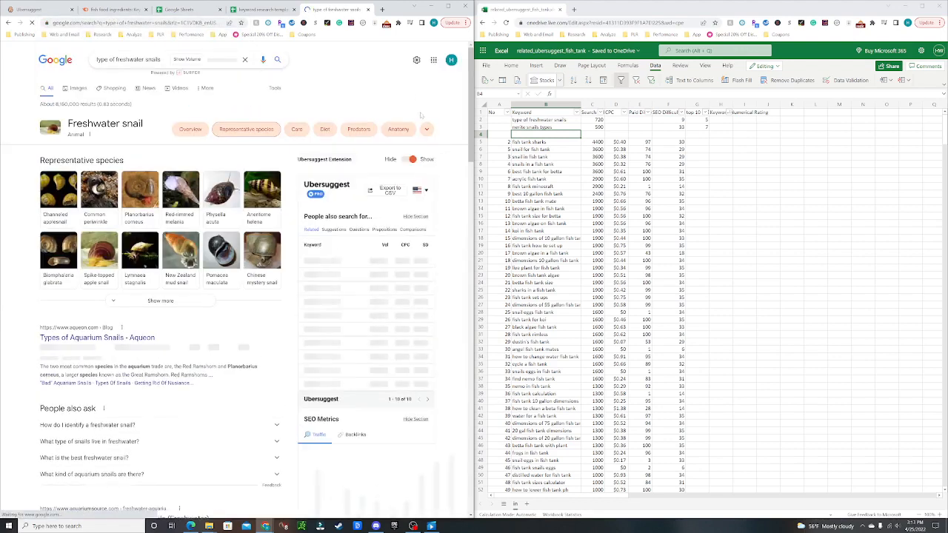
pyautogui.scroll(-1, 450, 206)
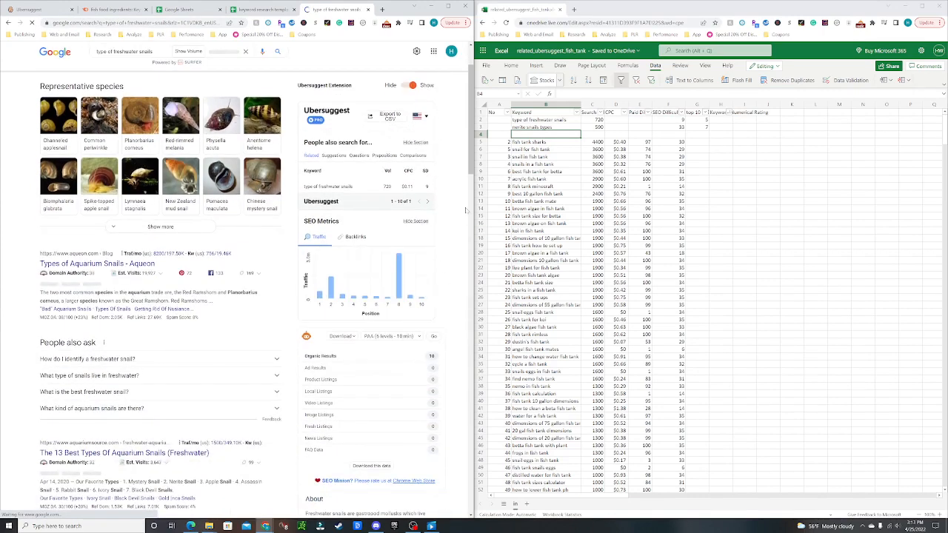
pyautogui.scroll(1, 466, 211)
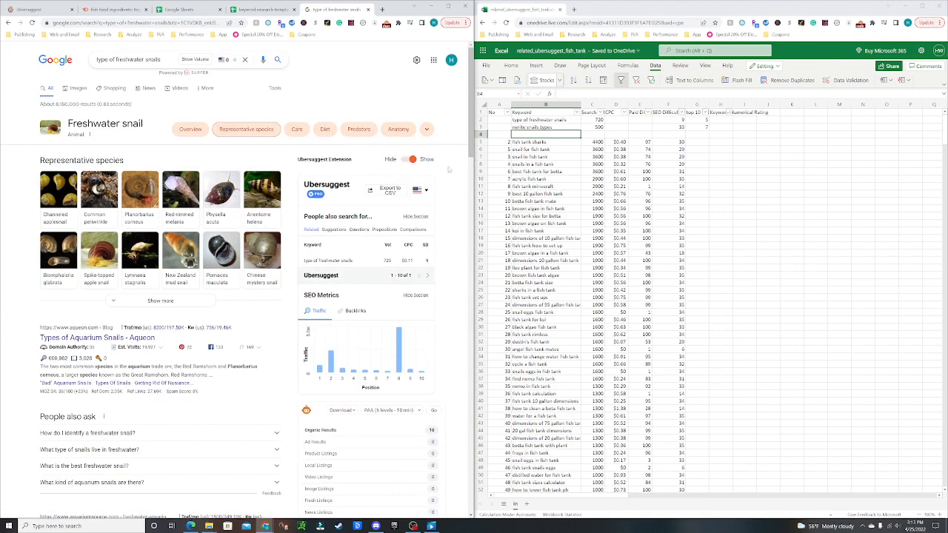
# Select the recorded search metrics for type of freshwater snails in row 2 and examine the competing Google results and SEO data.
pyautogui.scroll(-1, 448, 170)
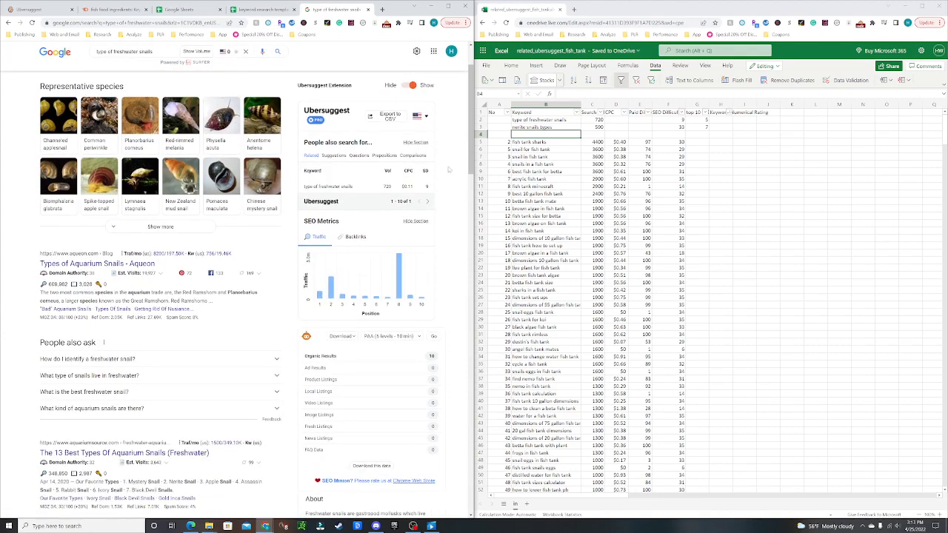
pyautogui.scroll(1, 440, 237)
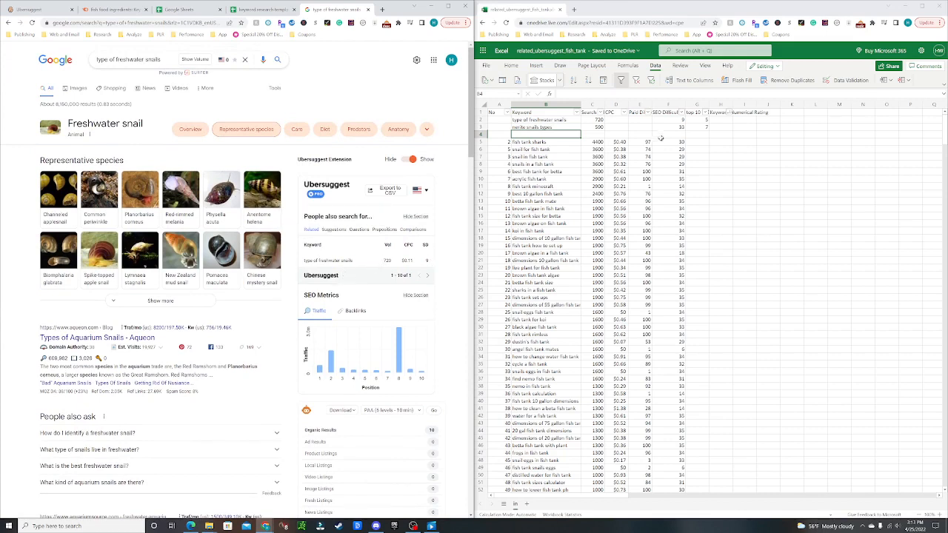
pyautogui.moveTo(596, 122); pyautogui.dragTo(695, 120)
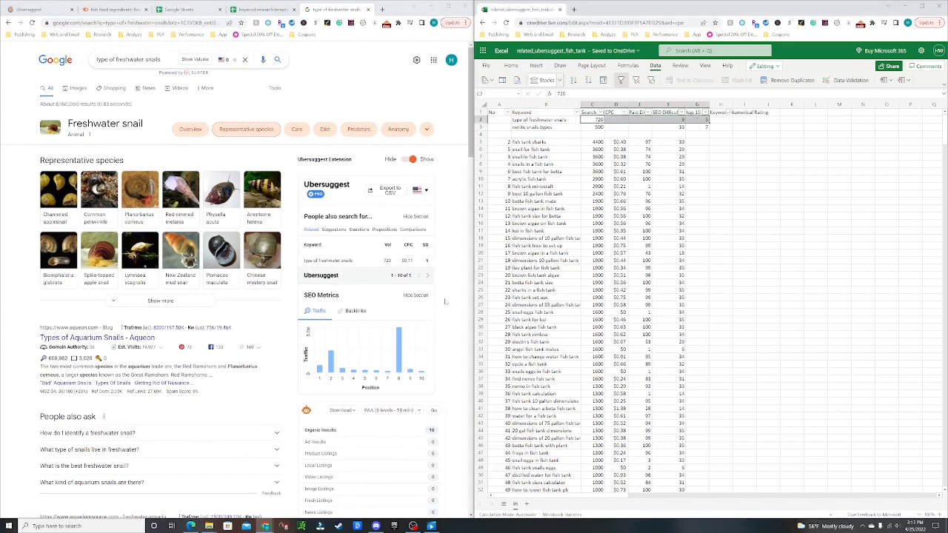
pyautogui.scroll(-2, 446, 301)
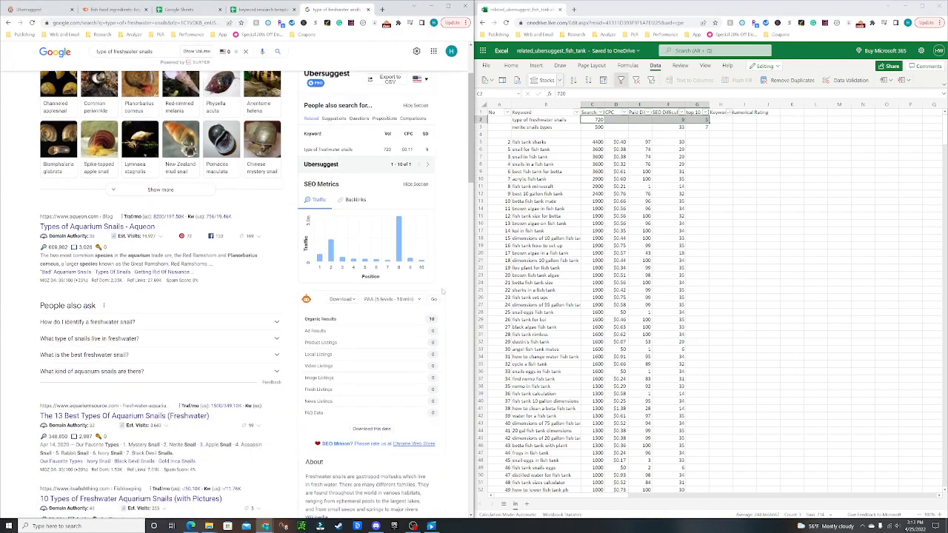
pyautogui.scroll(-3, 445, 268)
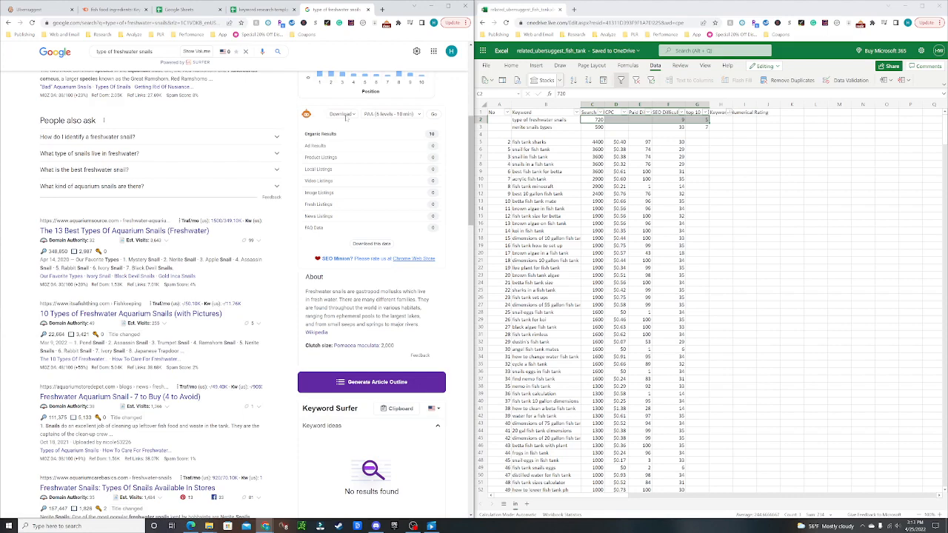
pyautogui.scroll(3, 449, 233)
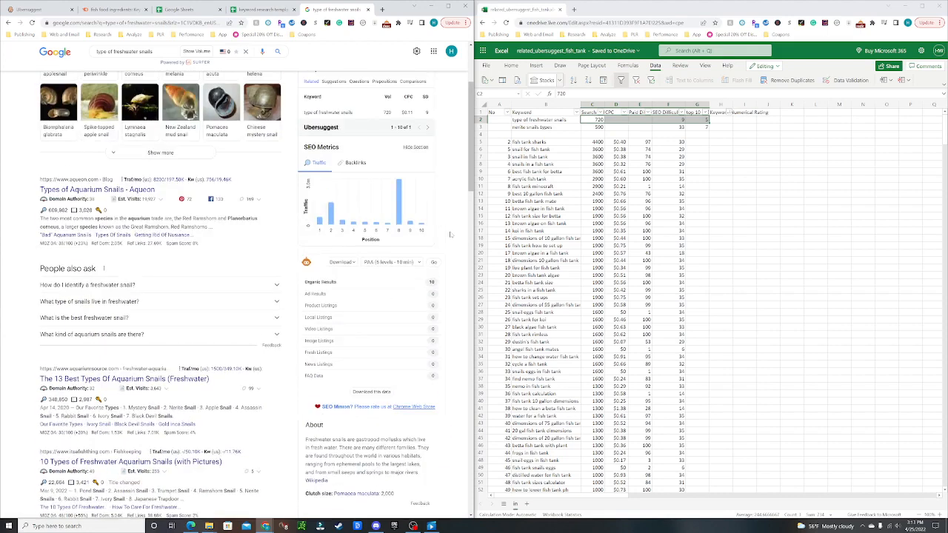
pyautogui.scroll(-3, 441, 249)
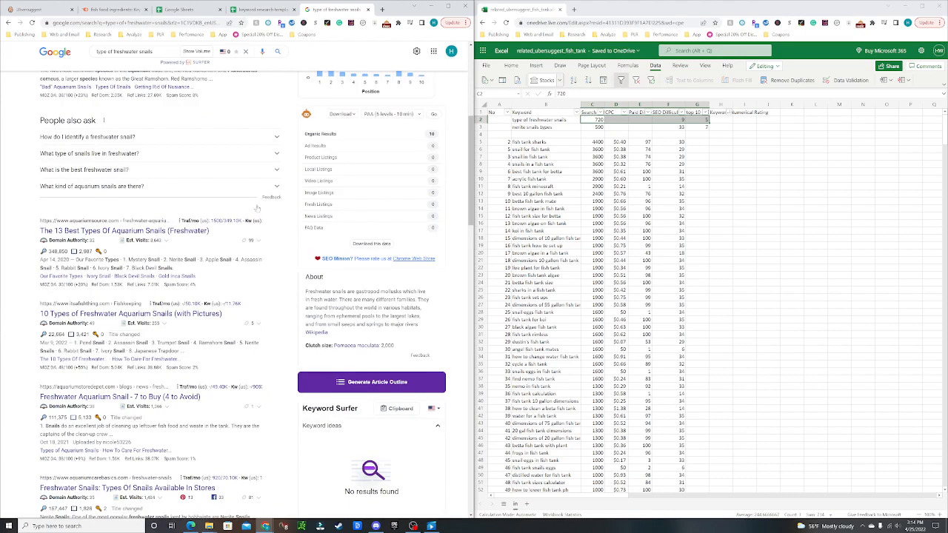
# Expand the People also ask question about aquarium snail kinds and look over the available People also ask export levels.
pyautogui.scroll(1, 257, 209)
pyautogui.click(276, 178)
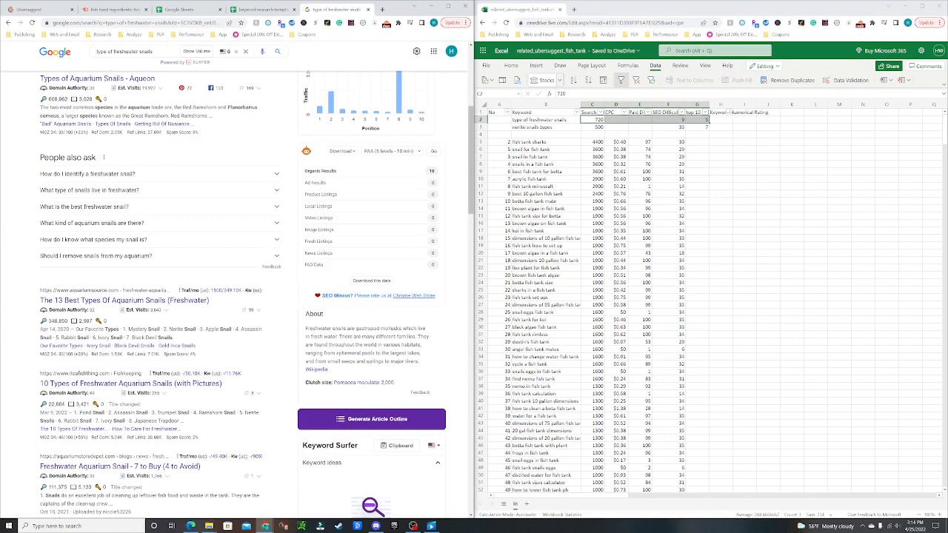
pyautogui.click(391, 151)
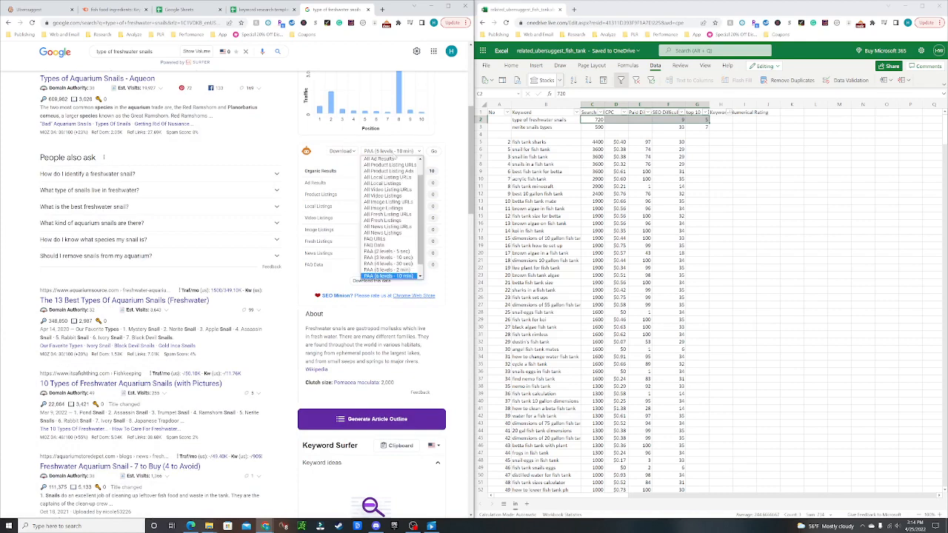
pyautogui.click(455, 157)
# Generate a Surfer article outline for "type of freshwater snails" from the Google results page and open it.
pyautogui.scroll(-1, 455, 157)
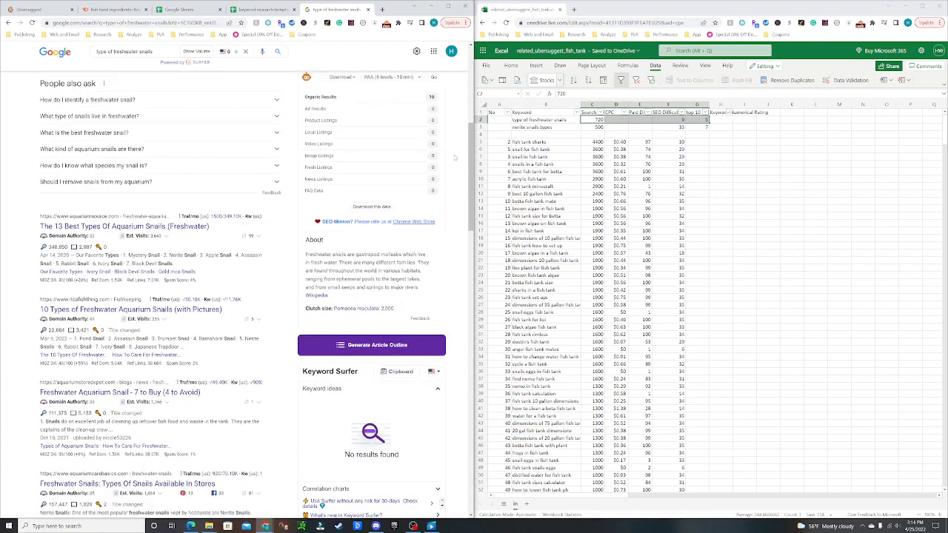
pyautogui.scroll(-3, 455, 157)
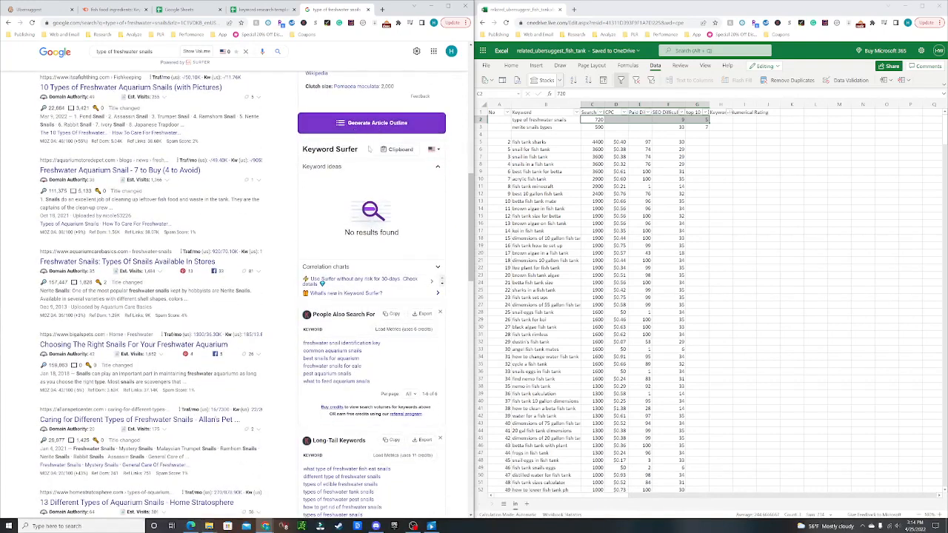
pyautogui.scroll(2, 374, 128)
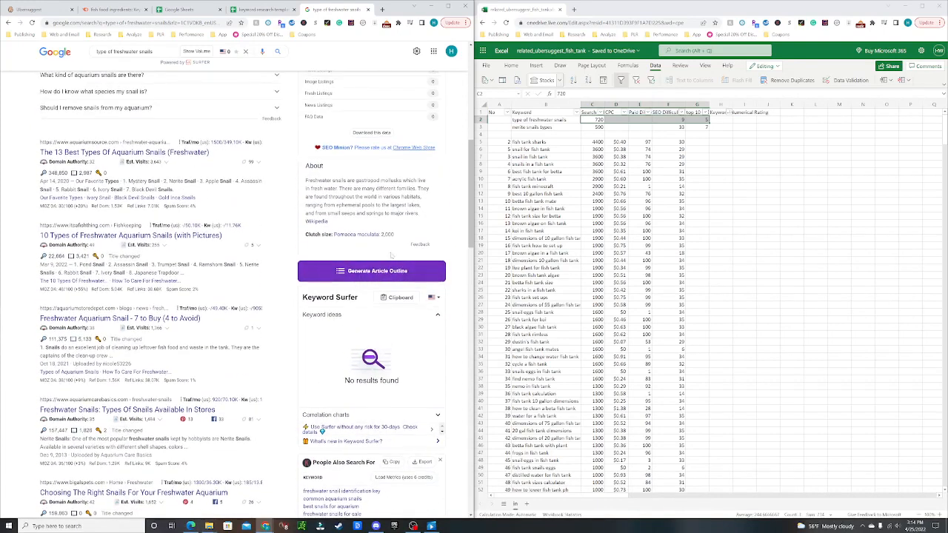
pyautogui.click(377, 274)
pyautogui.click(377, 274)
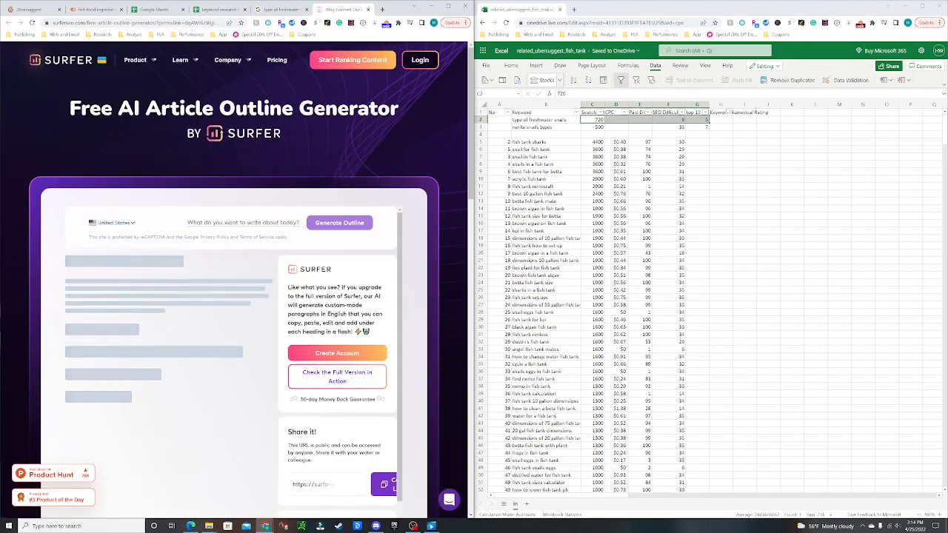
# Examine the generated outline's headings for individual snail species that could serve as new keyword ideas.
pyautogui.scroll(-6, 211, 322)
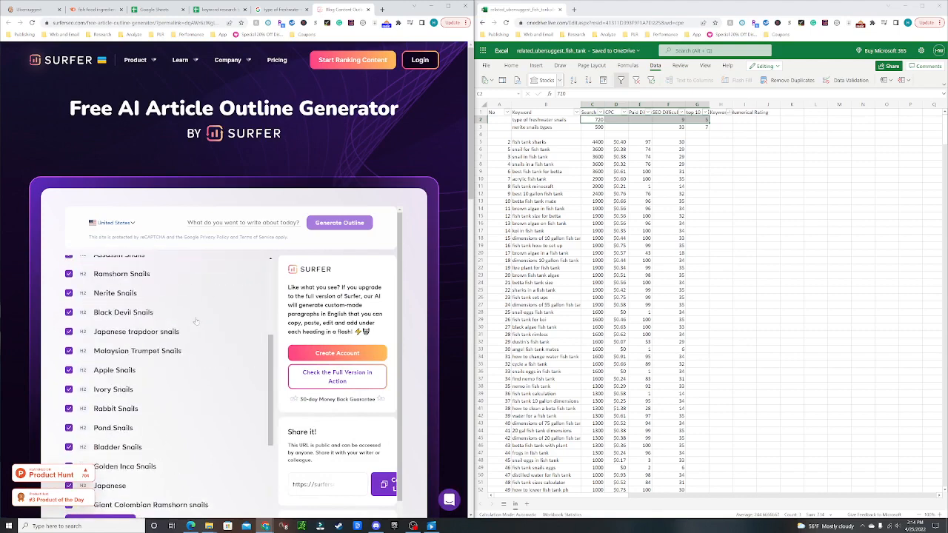
pyautogui.scroll(3, 211, 322)
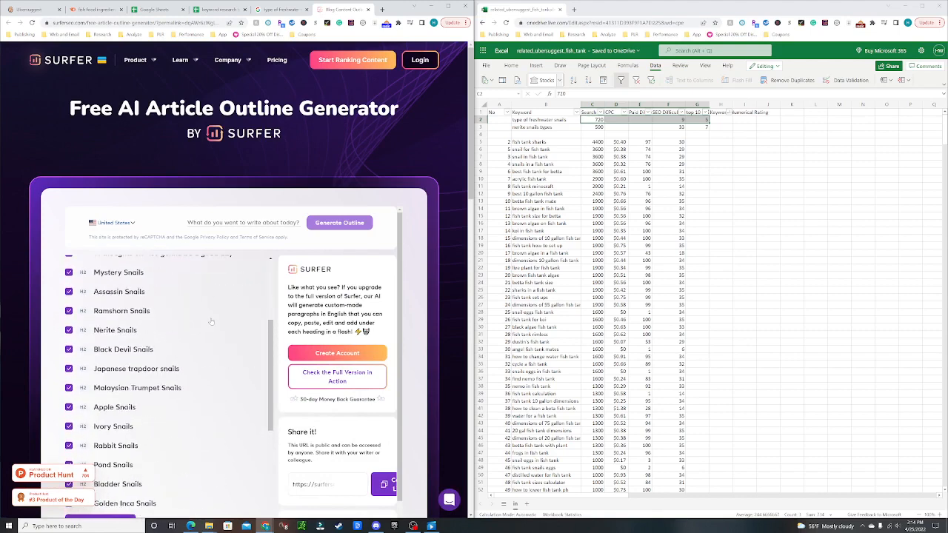
pyautogui.scroll(4, 211, 321)
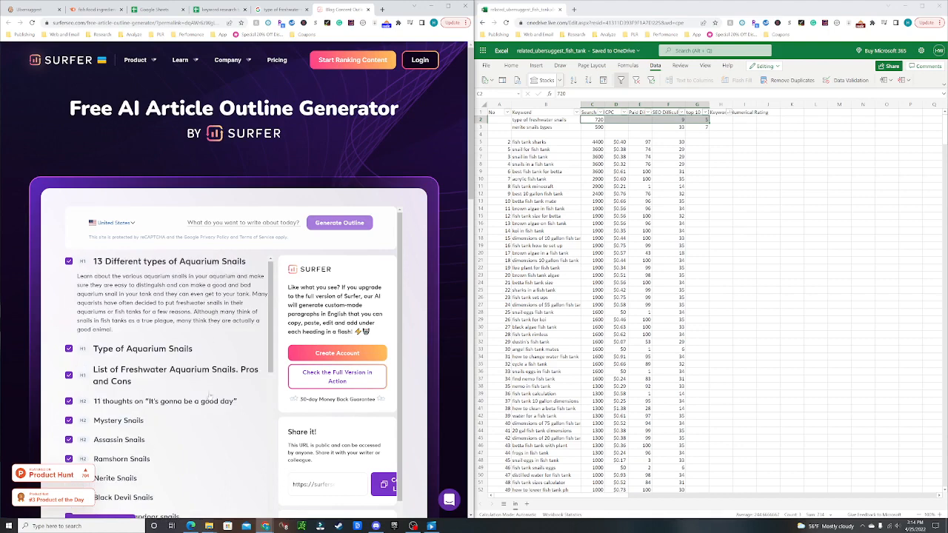
pyautogui.scroll(-4, 208, 400)
pyautogui.scroll(2, 116, 383)
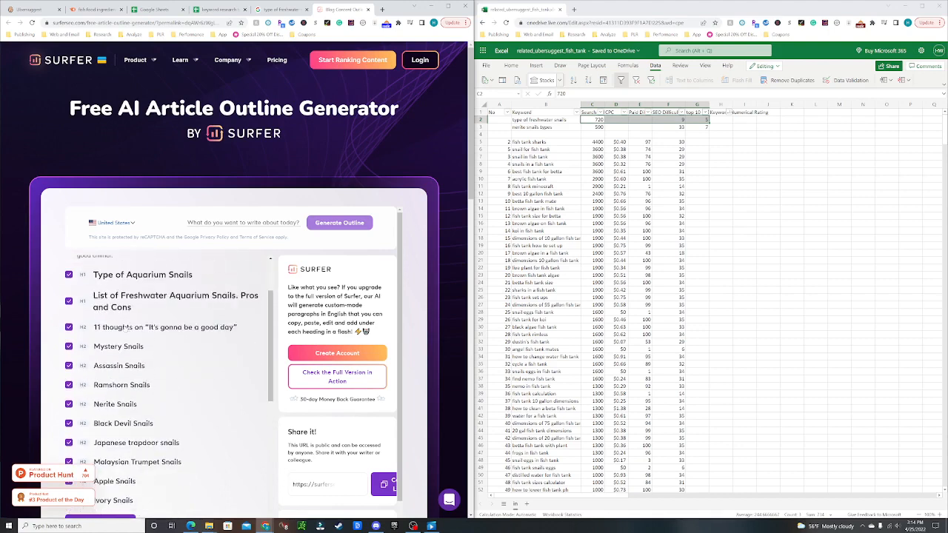
pyautogui.click(276, 10)
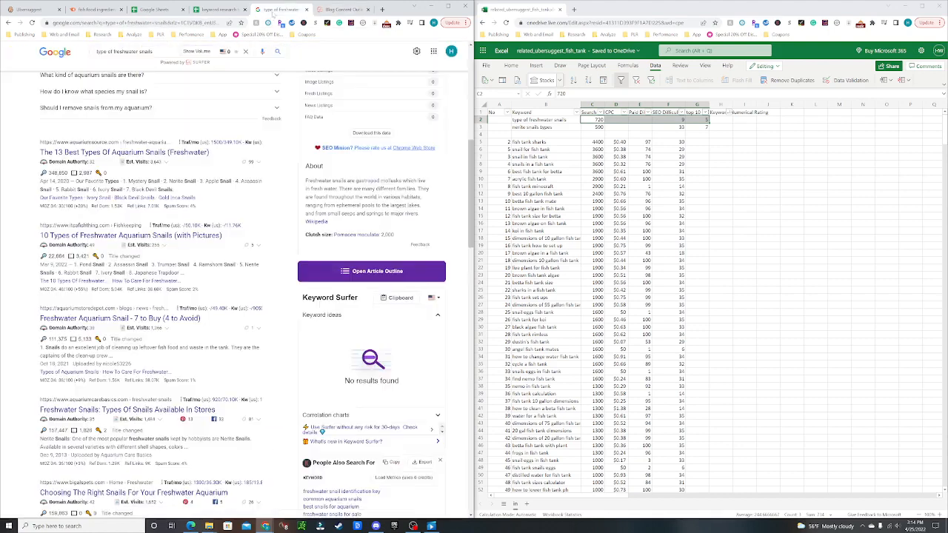
pyautogui.click(342, 10)
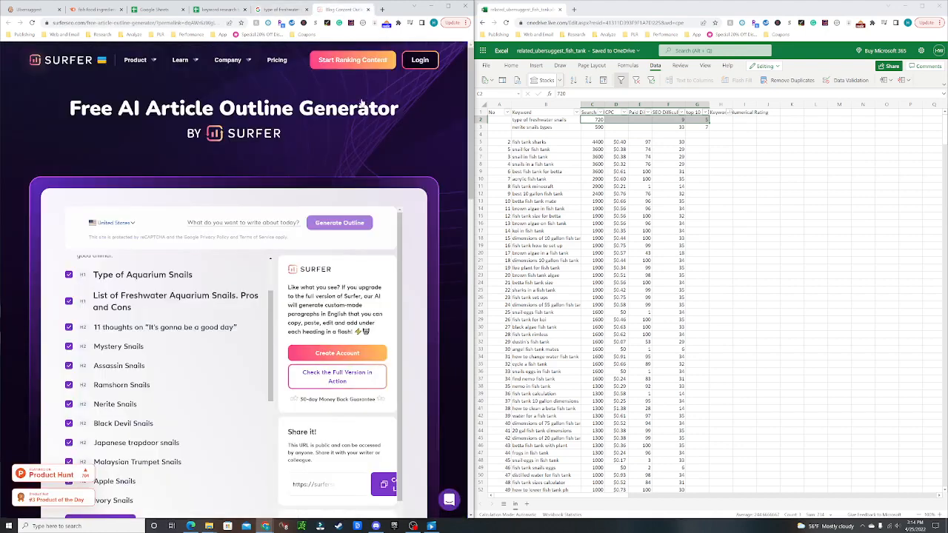
pyautogui.scroll(-2, 250, 327)
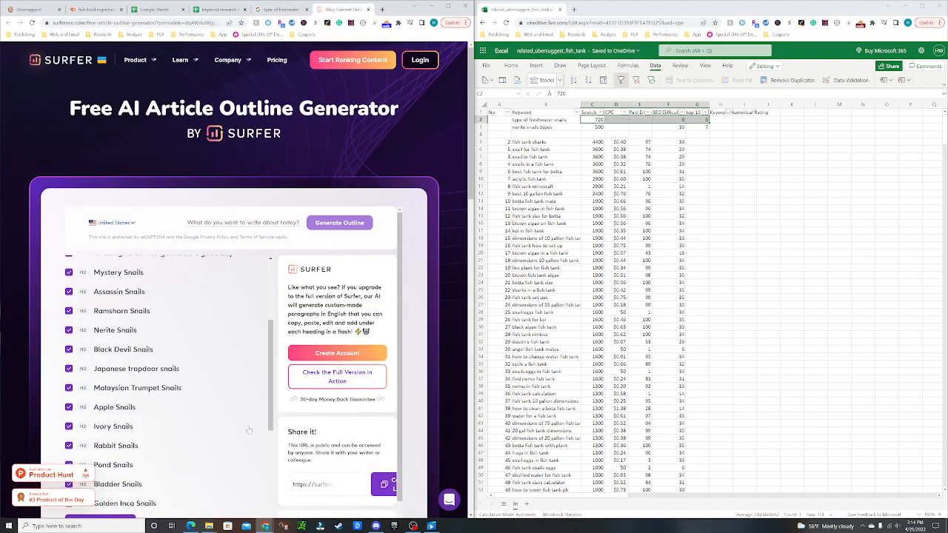
pyautogui.scroll(-2, 247, 429)
pyautogui.scroll(4, 247, 430)
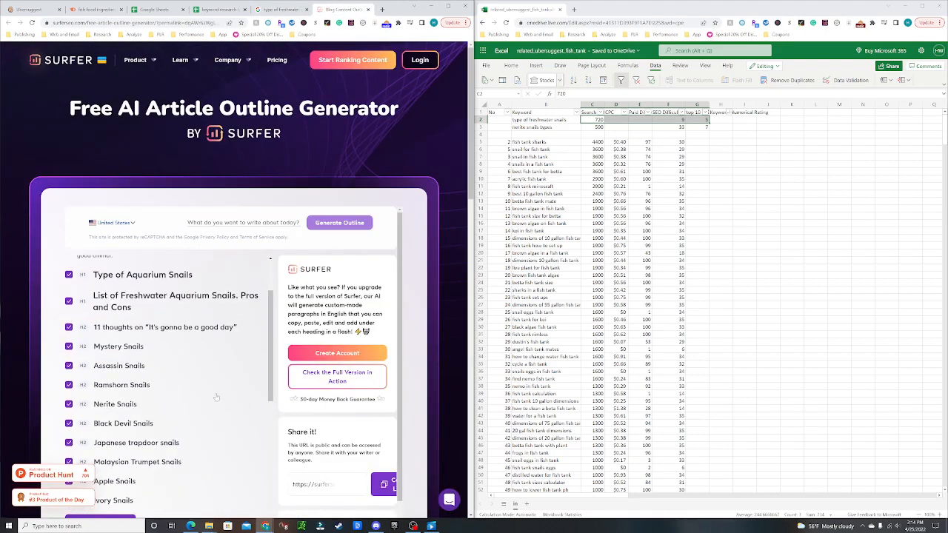
pyautogui.scroll(-1, 216, 397)
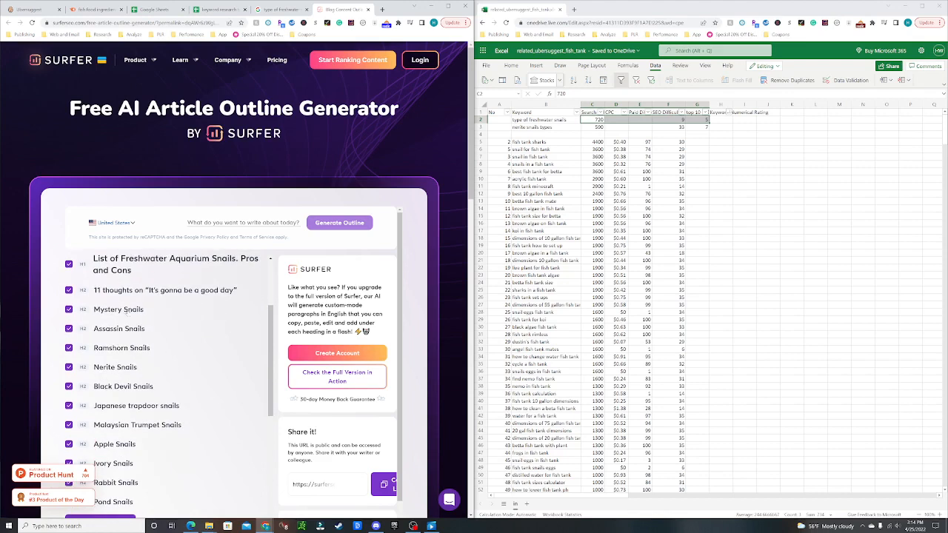
pyautogui.scroll(1, 205, 313)
pyautogui.scroll(-1, 205, 312)
pyautogui.scroll(-1, 206, 411)
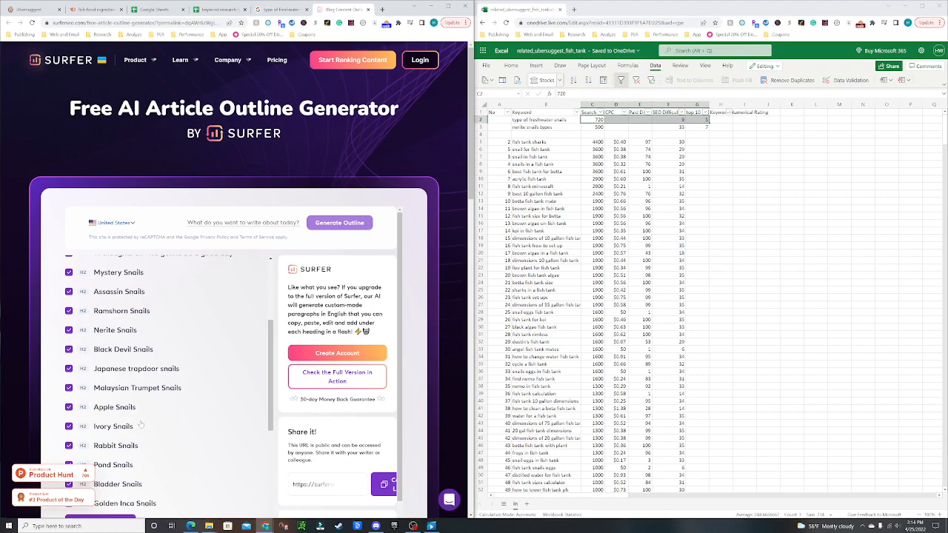
pyautogui.scroll(-3, 189, 445)
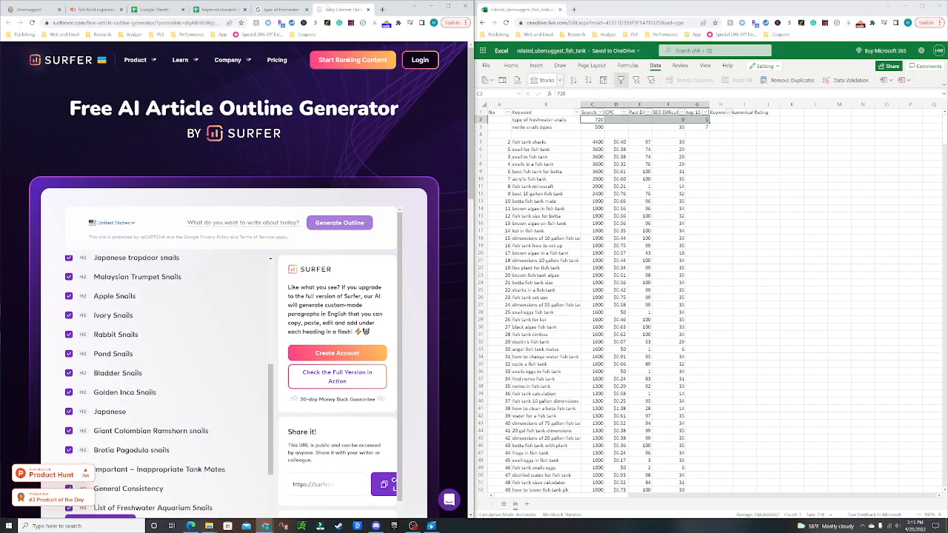
# Move the article outline tab into the Excel browser window and switch to Ubersuggest's snail types keyword ideas beside it.
pyautogui.moveTo(344, 10); pyautogui.dragTo(604, 10)
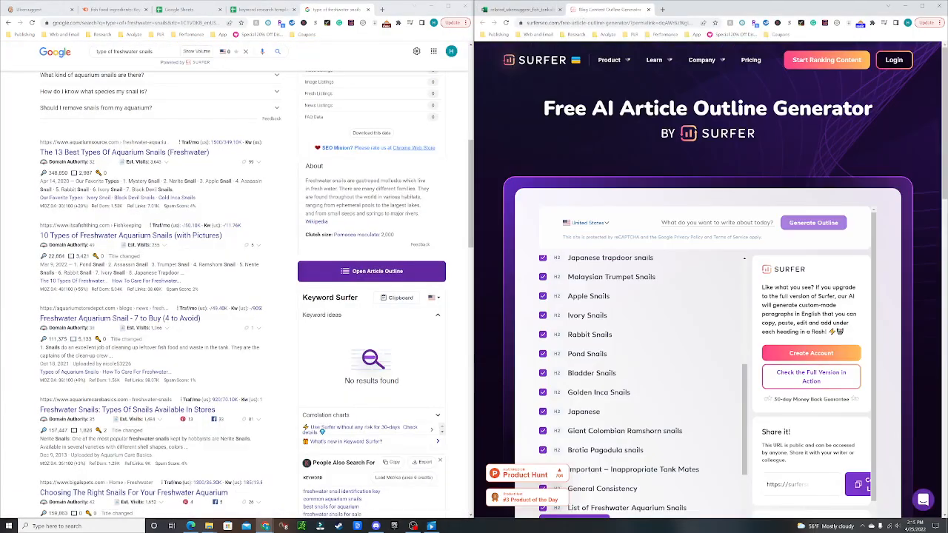
pyautogui.click(29, 10)
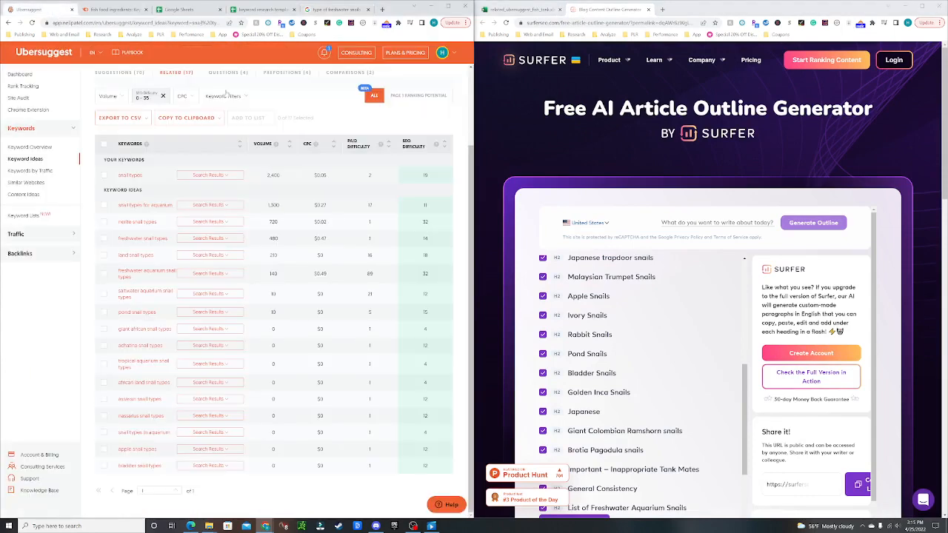
pyautogui.scroll(1, 712, 424)
pyautogui.scroll(2, 183, 156)
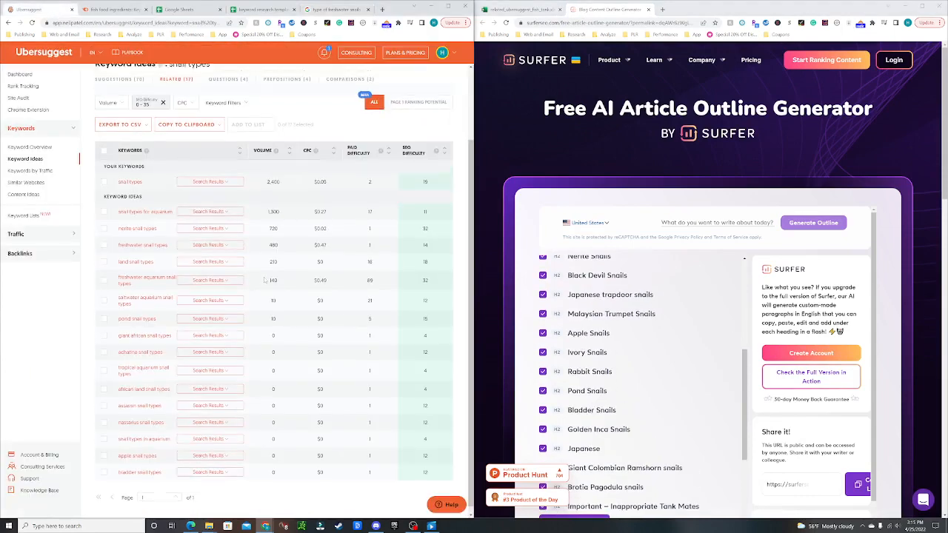
# Replace the Ubersuggest search term with "mystery snail" from the outline and search for its keyword ideas.
pyautogui.moveTo(135, 118); pyautogui.dragTo(97, 123)
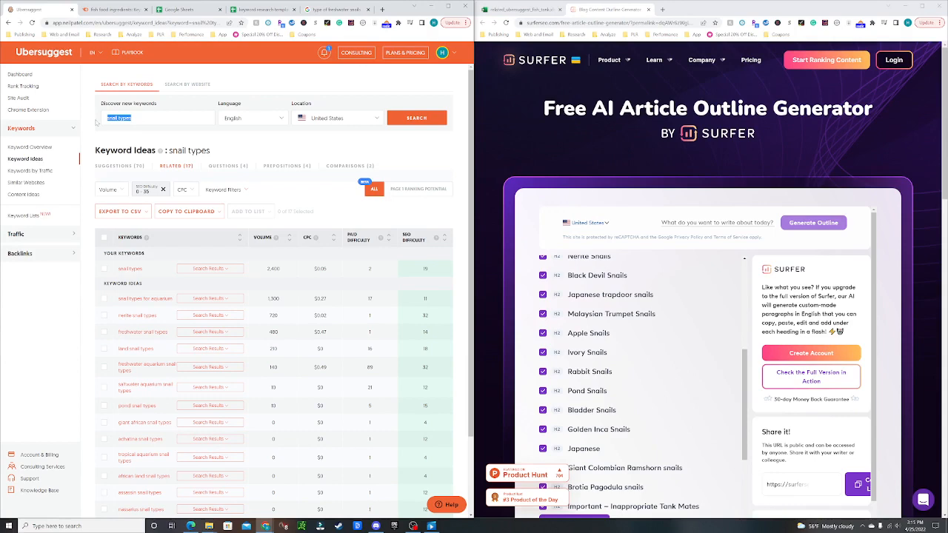
pyautogui.scroll(2, 587, 359)
pyautogui.scroll(1, 587, 359)
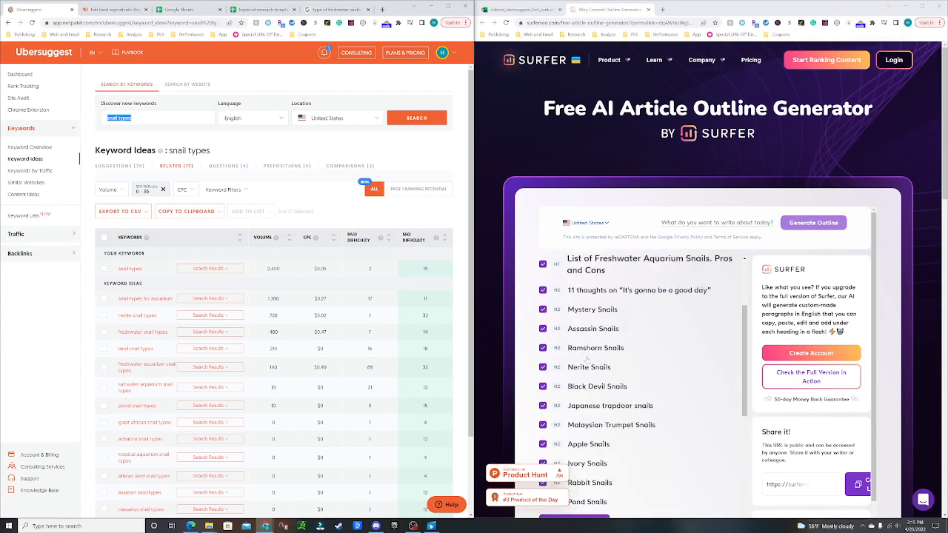
pyautogui.write('mystery snail')
pyautogui.press('Return')
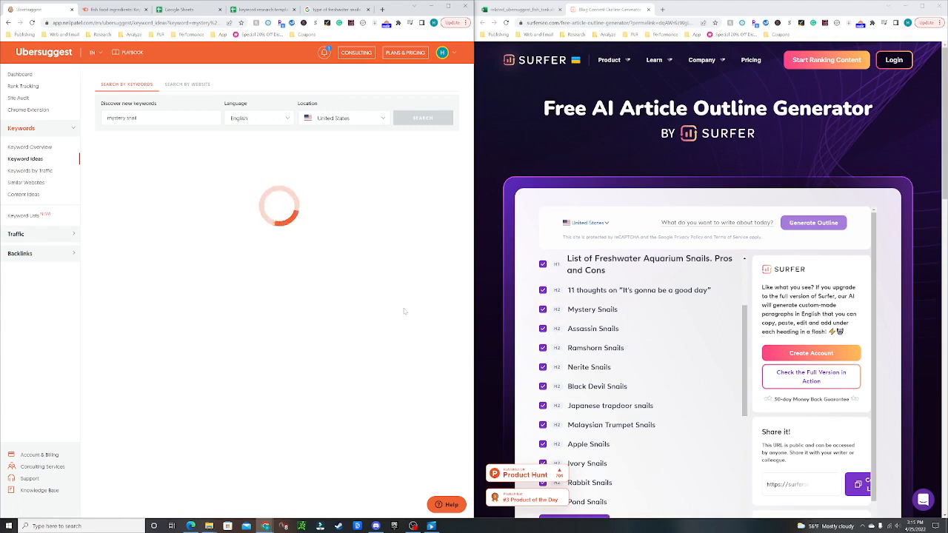
# Filter the mystery snail keyword suggestions to the easy SEO difficulty range of 0 - 35.
pyautogui.scroll(-1, 699, 341)
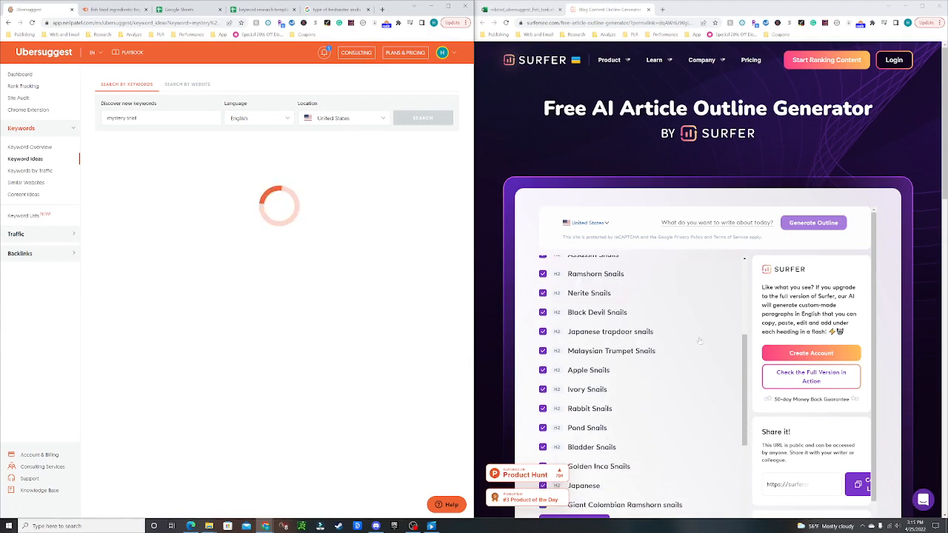
pyautogui.scroll(1, 699, 340)
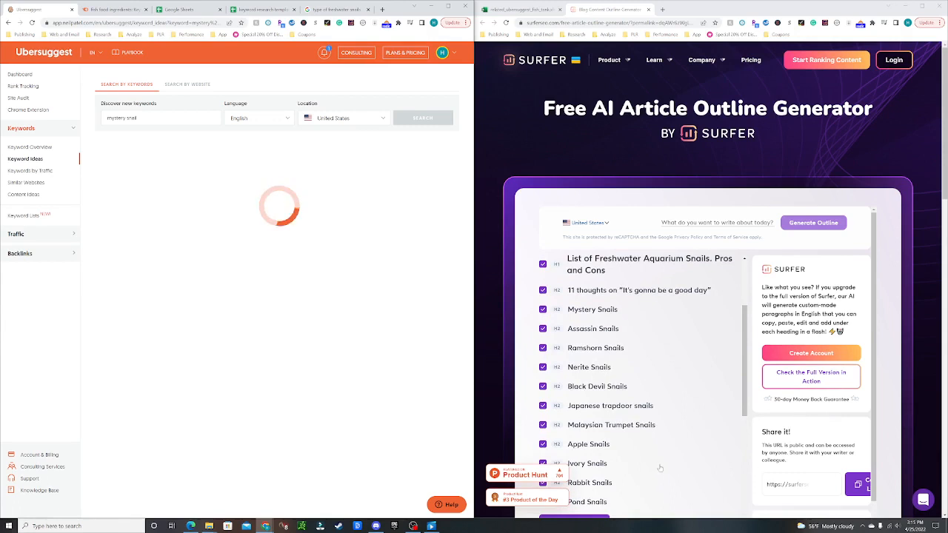
pyautogui.scroll(1, 659, 468)
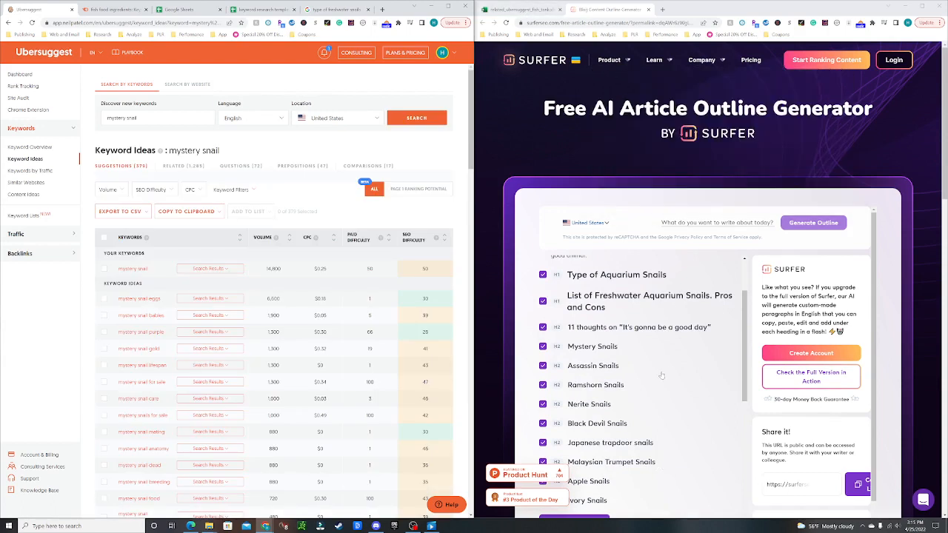
pyautogui.click(157, 192)
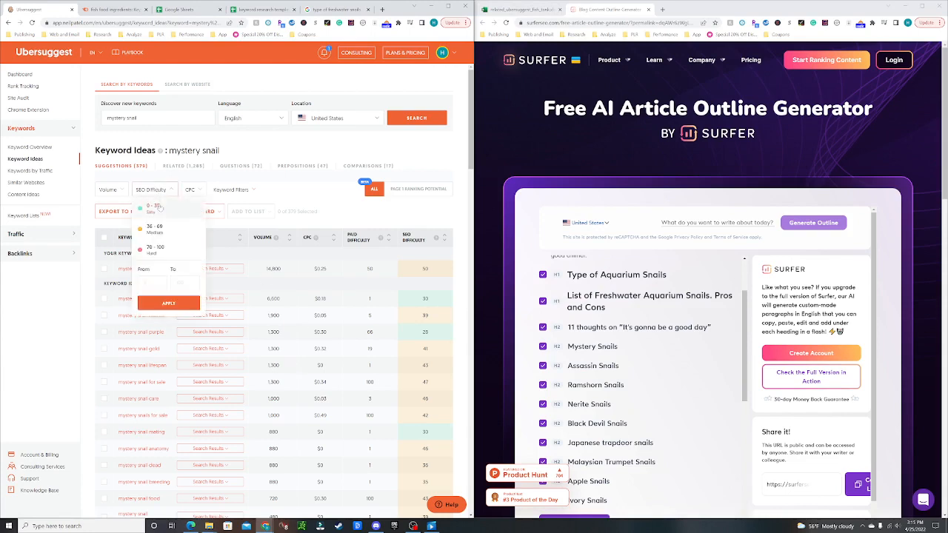
pyautogui.click(170, 302)
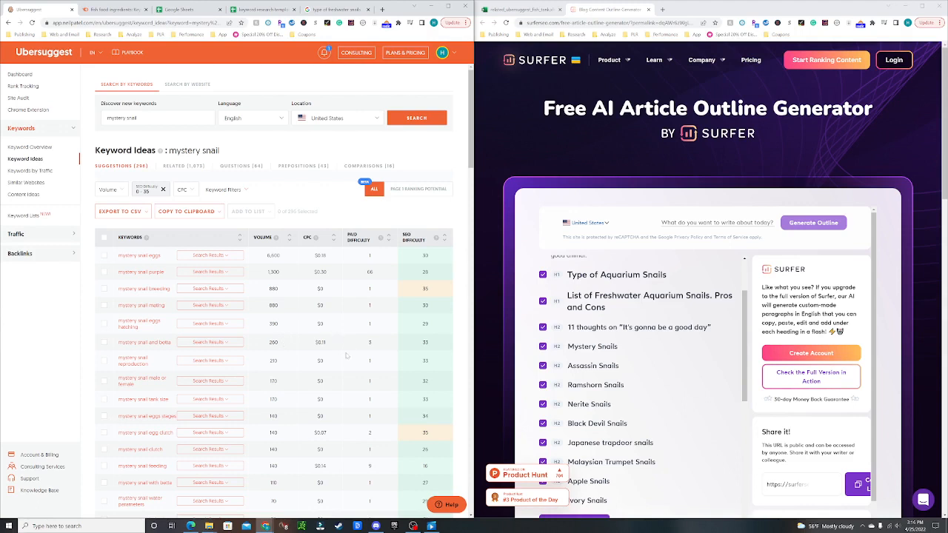
# Show the related keywords for mystery snail in Ubersuggest and mark "purple mystery snail" as selected.
pyautogui.click(178, 166)
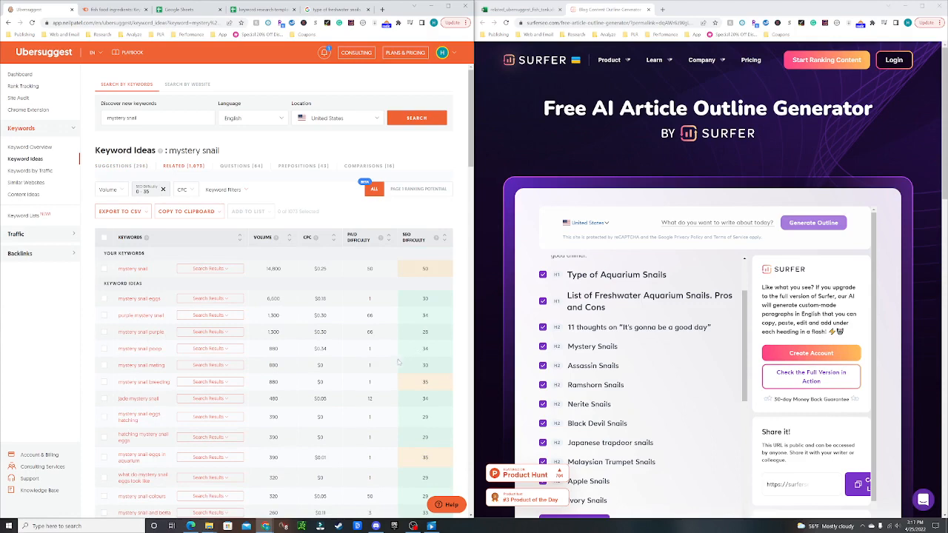
pyautogui.scroll(-1, 277, 392)
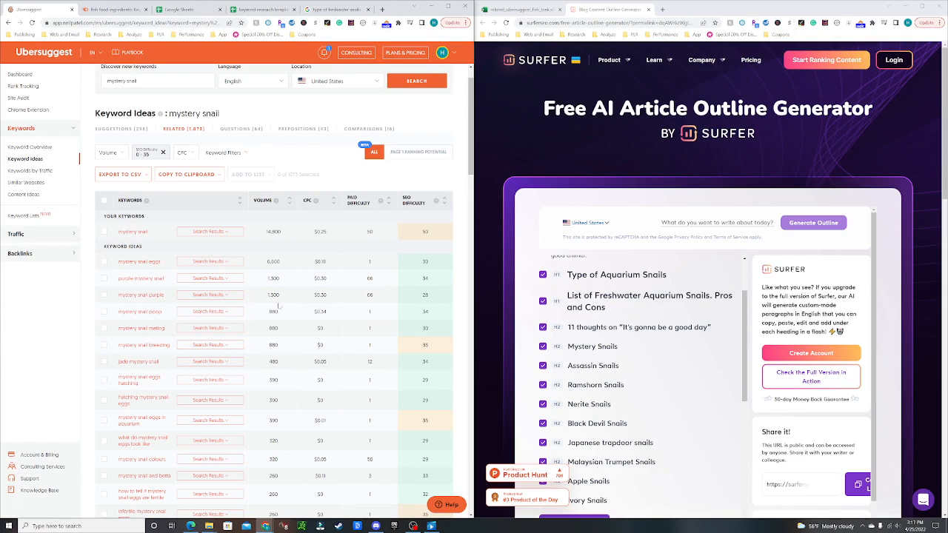
pyautogui.click(104, 278)
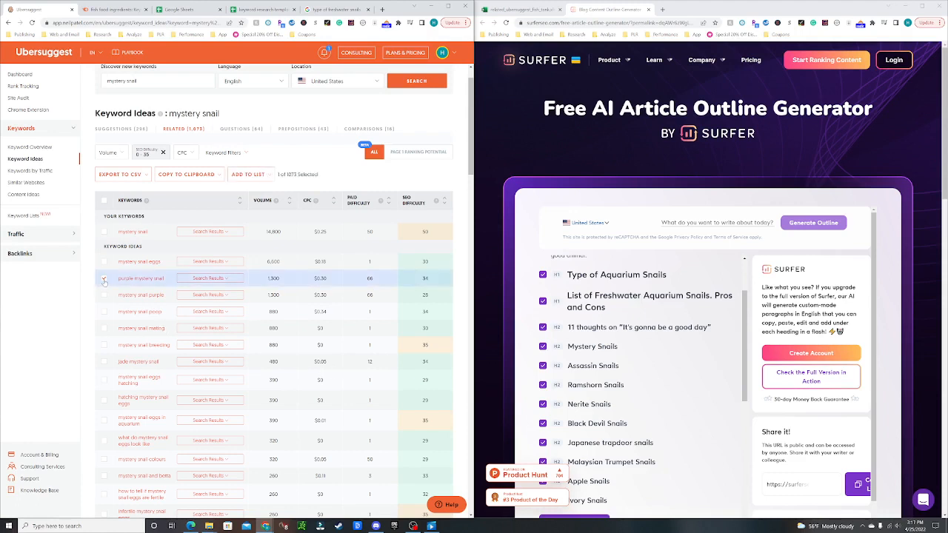
pyautogui.click(104, 361)
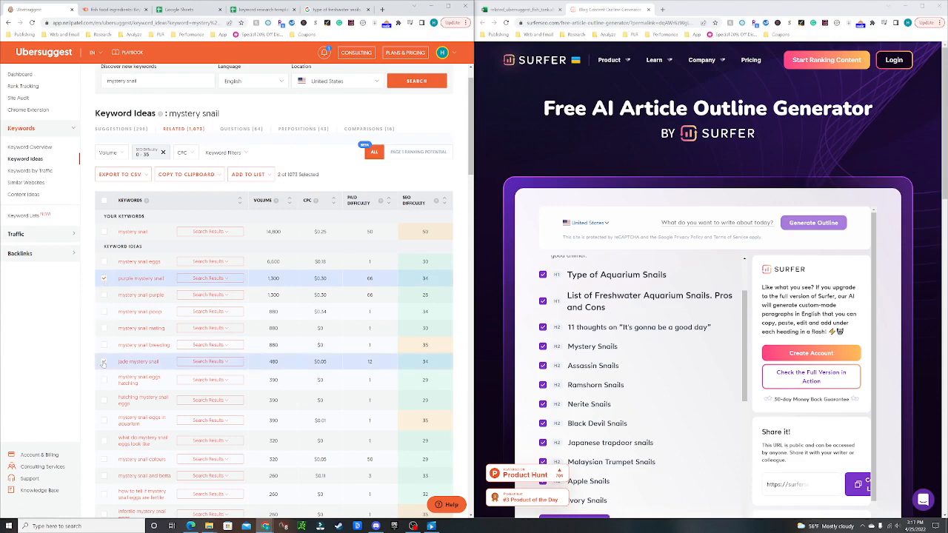
pyautogui.scroll(-2, 187, 373)
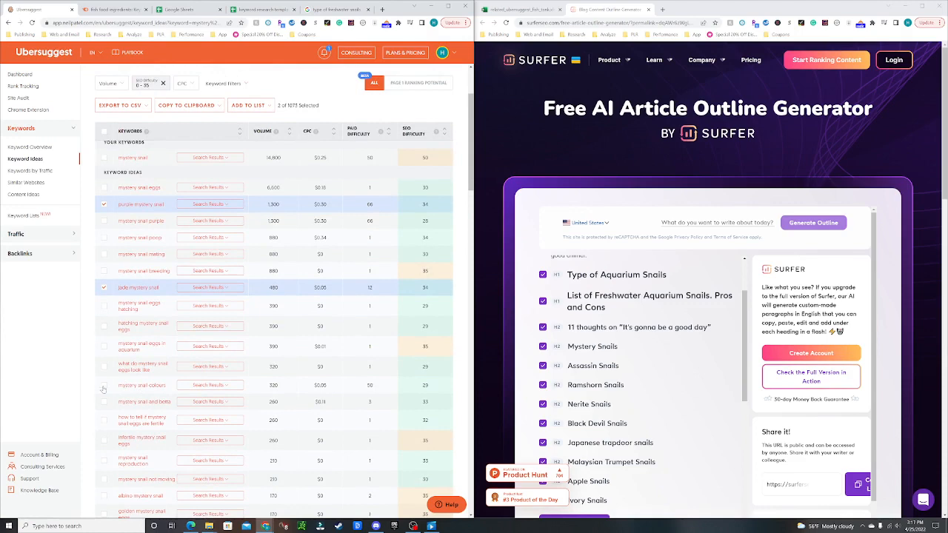
pyautogui.click(103, 385)
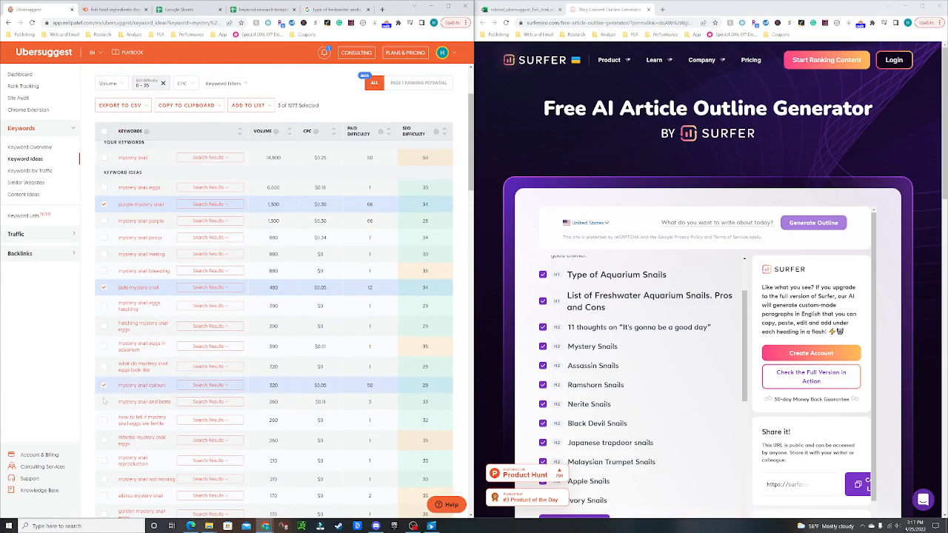
pyautogui.click(103, 401)
pyautogui.scroll(-2, 301, 449)
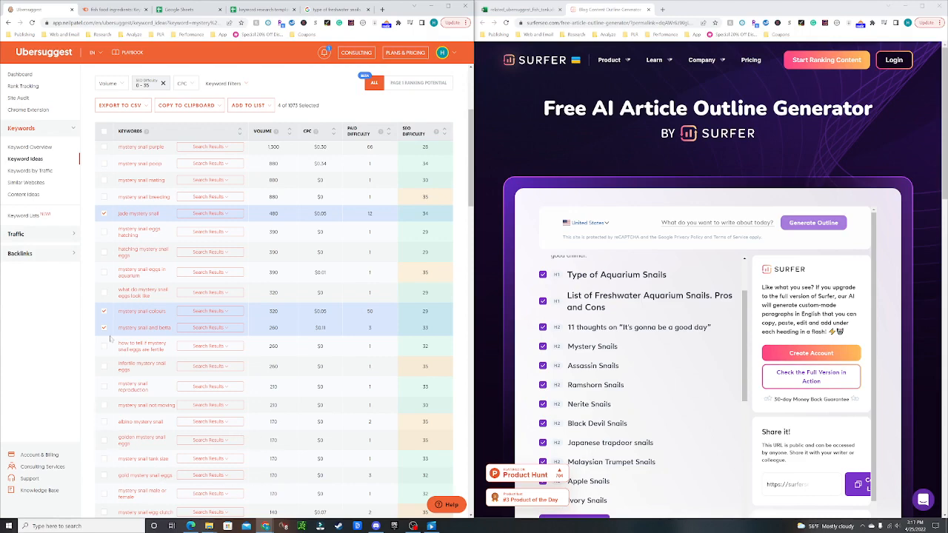
pyautogui.click(104, 327)
pyautogui.click(103, 311)
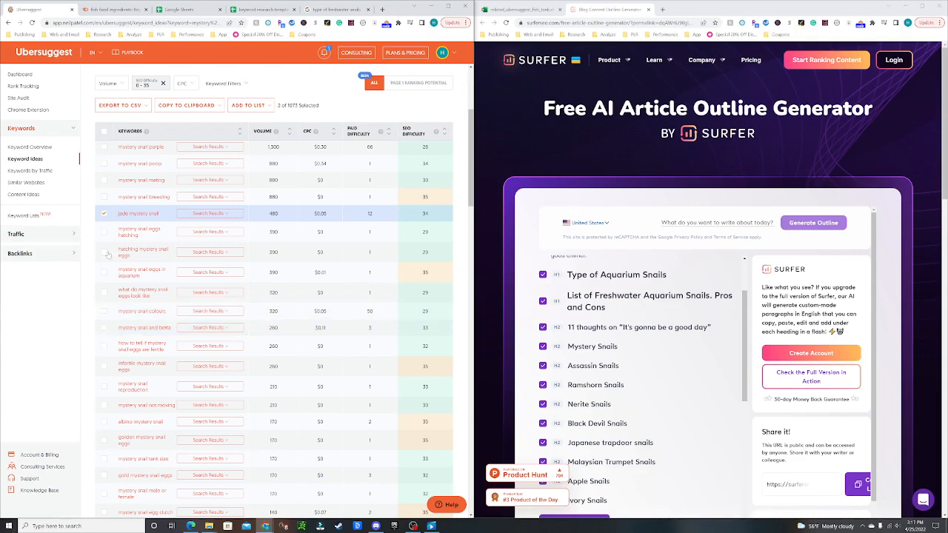
pyautogui.click(103, 214)
pyautogui.scroll(3, 104, 222)
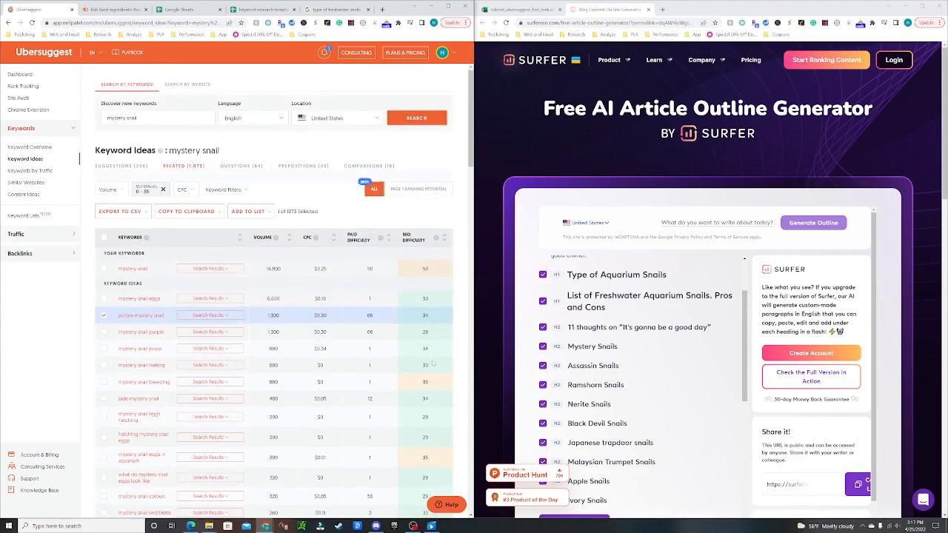
pyautogui.scroll(-1, 681, 362)
pyautogui.moveTo(141, 117); pyautogui.dragTo(91, 116)
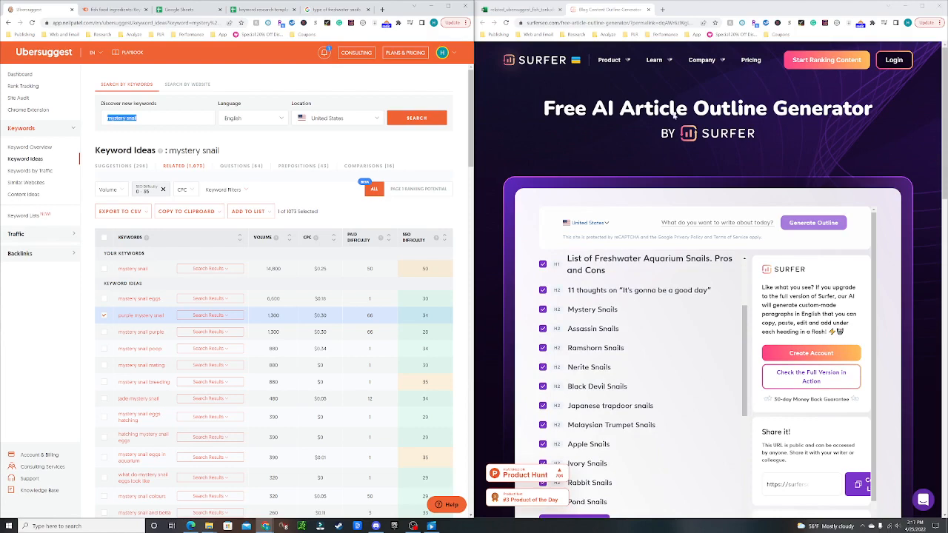
# Switch to the Excel sheet and add "mystery snail colours" as the row 4 keyword with a search volume of 320.
pyautogui.click(518, 9)
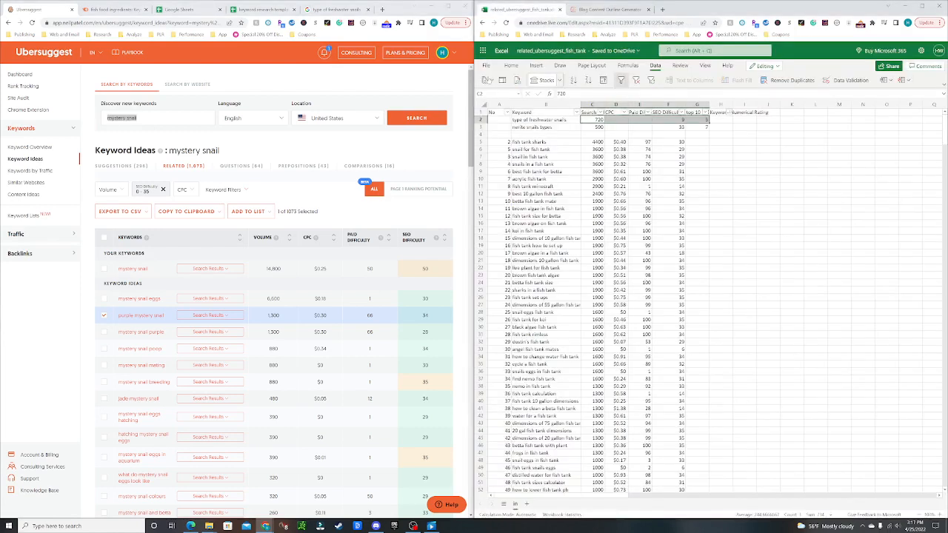
pyautogui.click(517, 134)
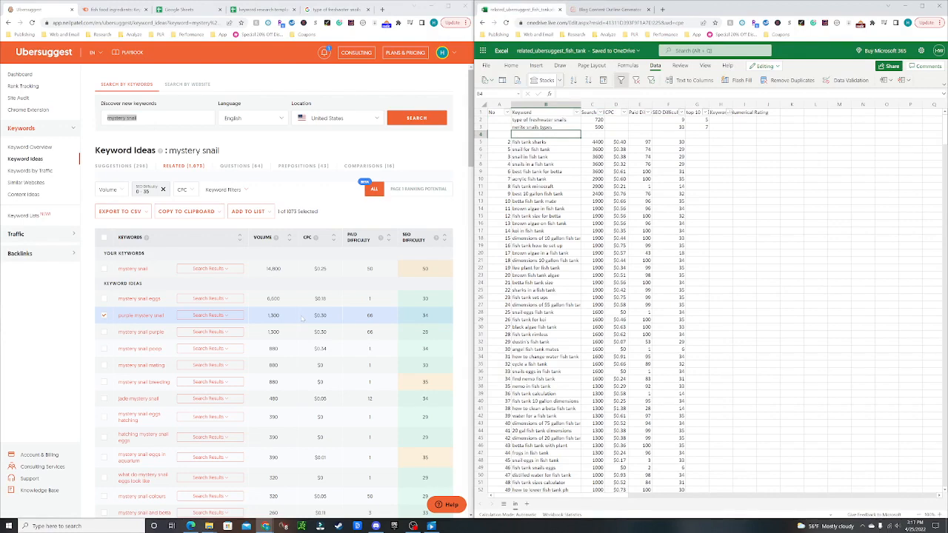
pyautogui.scroll(-1, 302, 318)
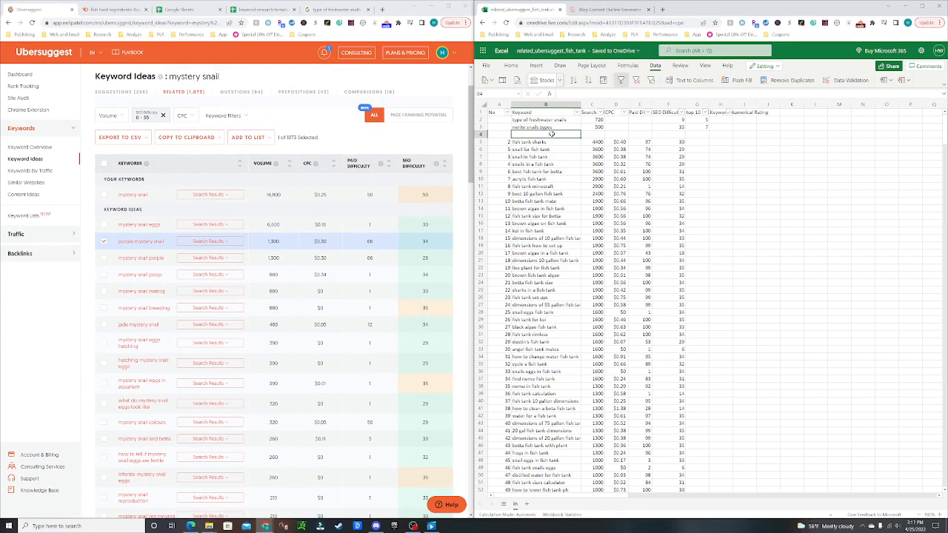
pyautogui.write('mystery snail c')
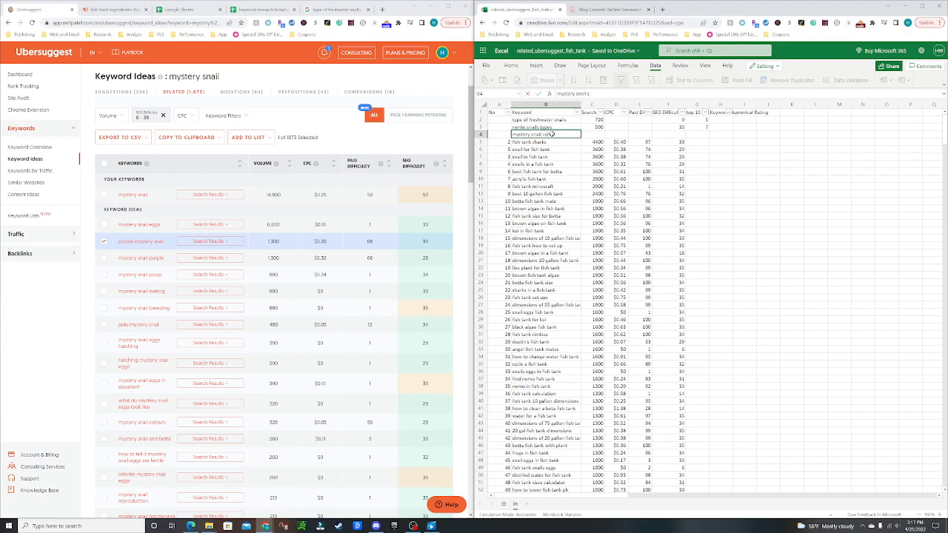
pyautogui.write('olours')
pyautogui.press('Tab')
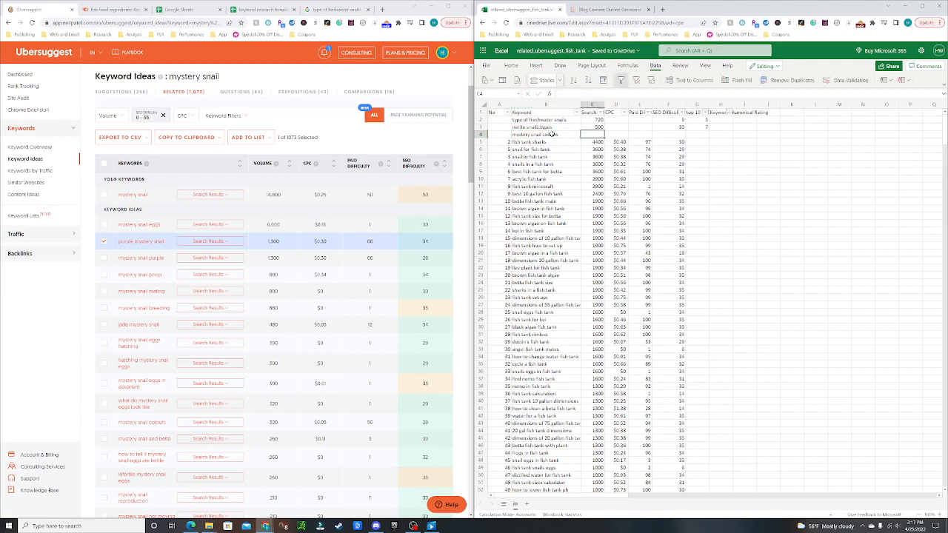
pyautogui.write('3')
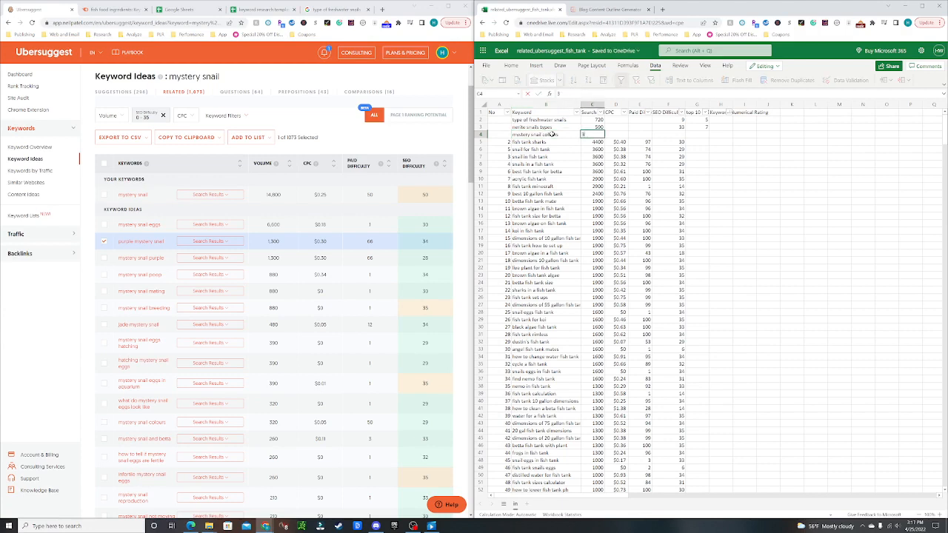
pyautogui.write('20')
pyautogui.press('Tab')
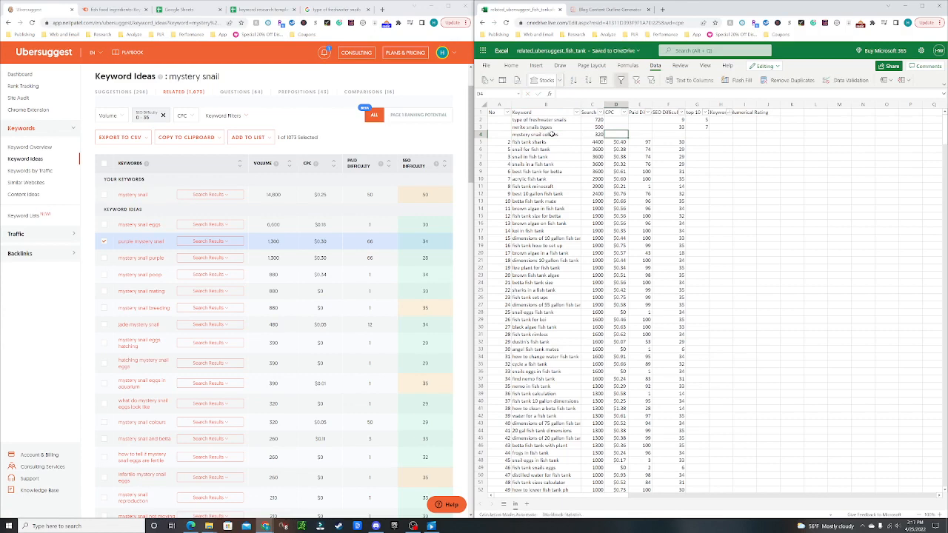
# Enter an SEO difficulty of 29 for mystery snail colours and open that keyword's search results in Ubersuggest.
pyautogui.scroll(-1, 452, 313)
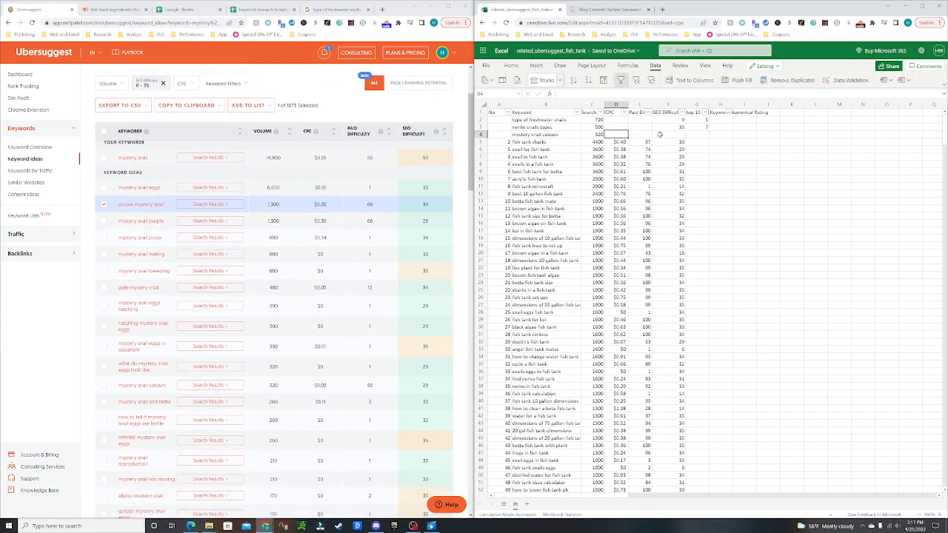
pyautogui.click(659, 134)
pyautogui.write('29')
pyautogui.press('Tab')
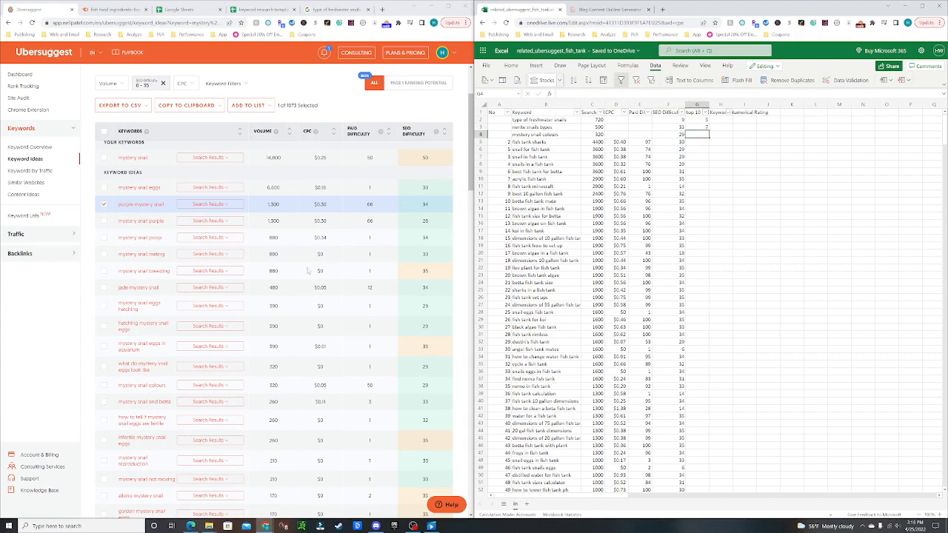
pyautogui.click(209, 385)
pyautogui.scroll(-2, 363, 321)
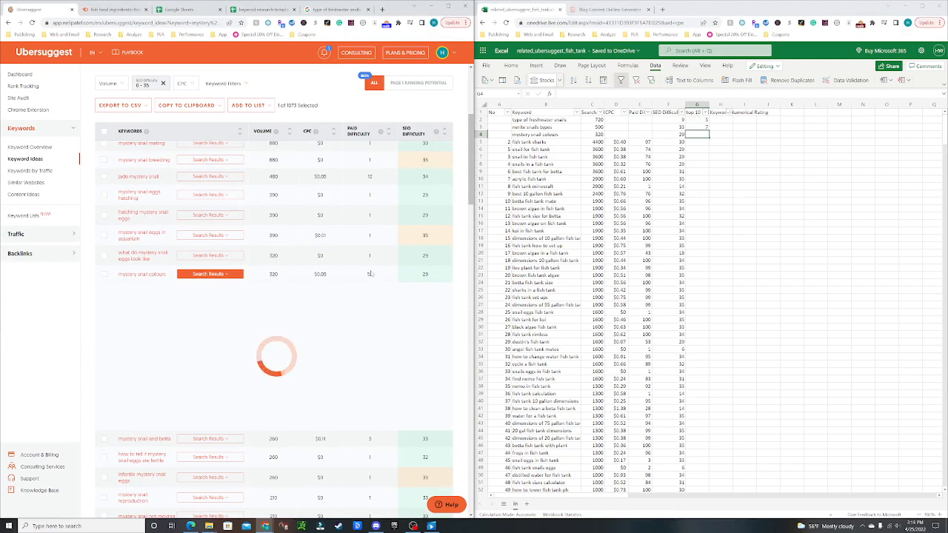
# Insert a new row above "fish tank sharks" and enter "mystery snail and betta" as its keyword.
pyautogui.rightClick(482, 142)
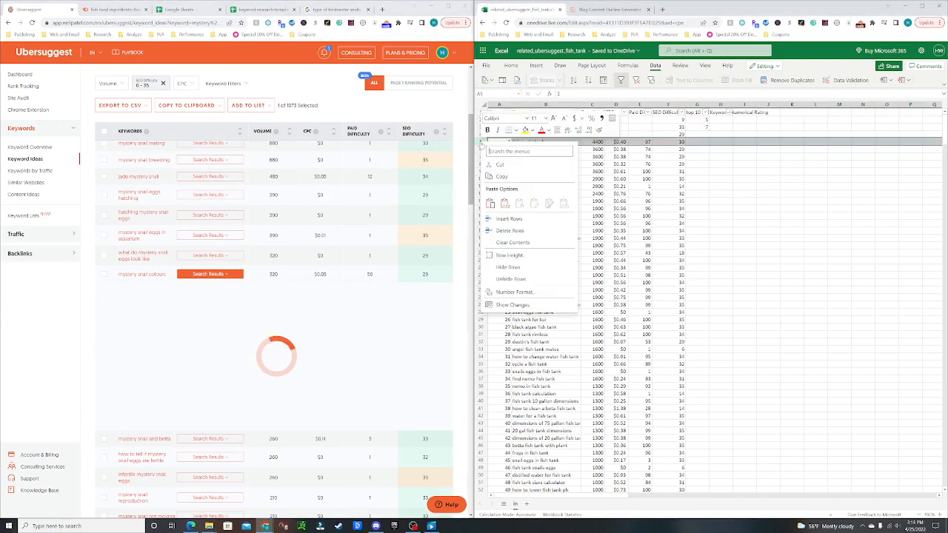
pyautogui.click(506, 219)
pyautogui.click(539, 141)
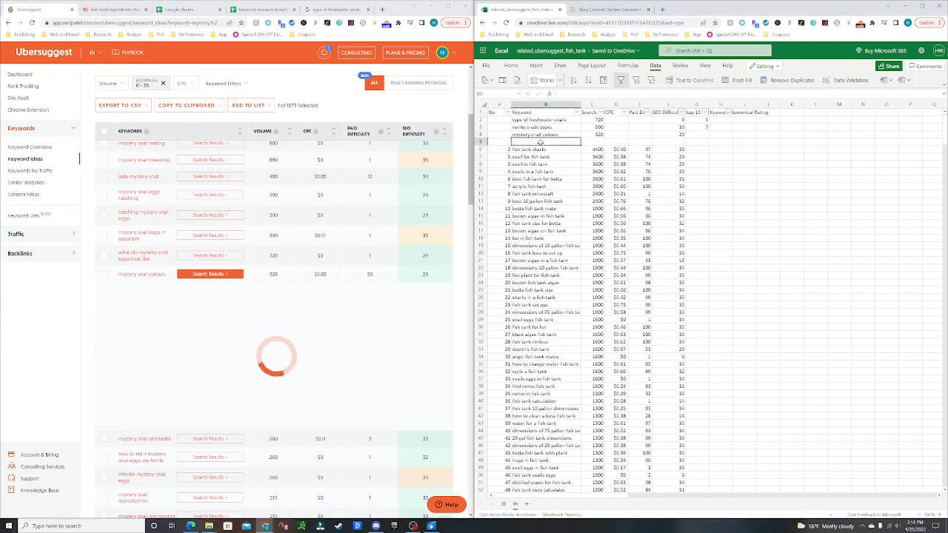
pyautogui.write('mystery snail colours')
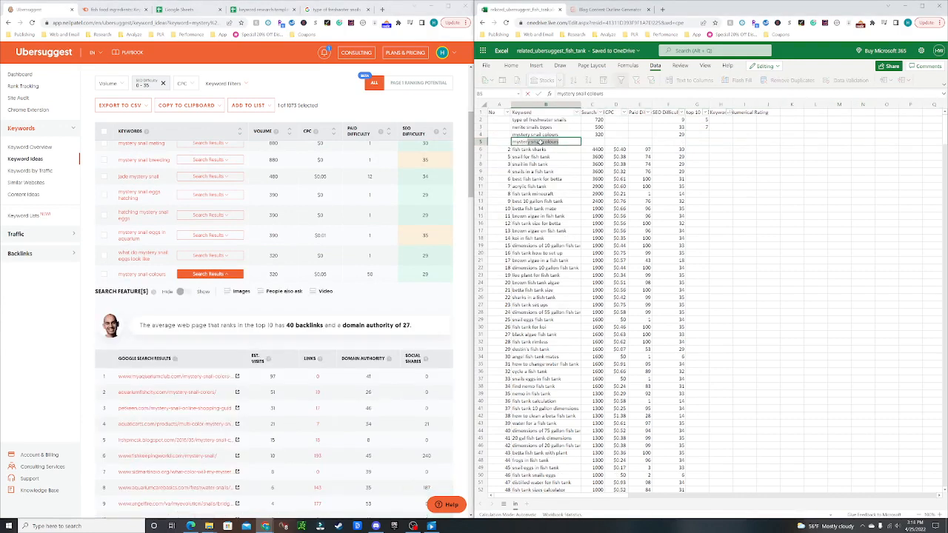
pyautogui.write('and betta')
pyautogui.press('Tab')
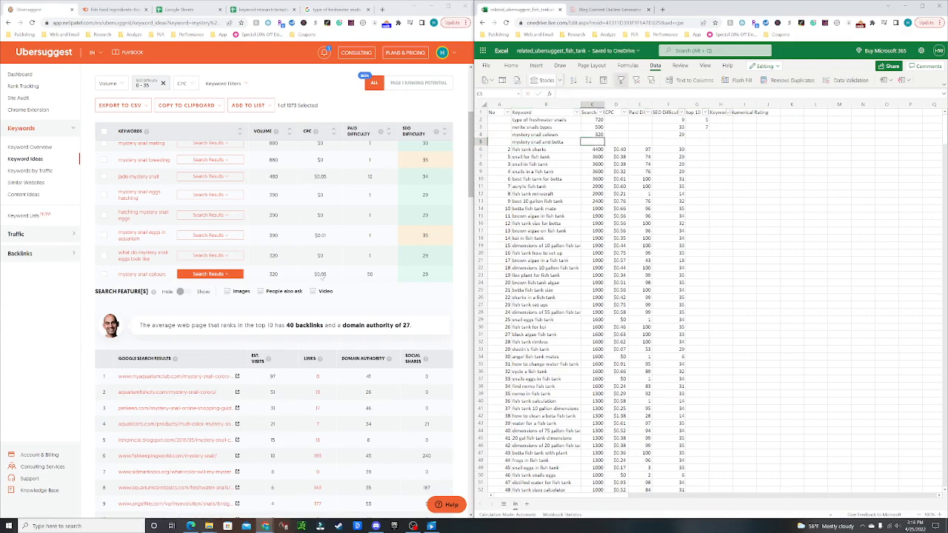
# Review the ranking pages for mystery snail colours and record 4 in the keyword's top 10 column.
pyautogui.scroll(-2, 389, 372)
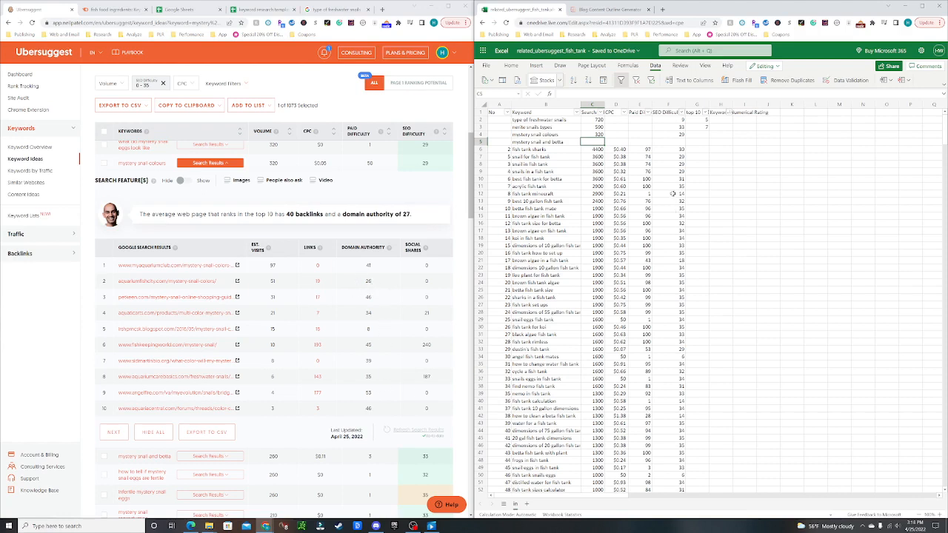
pyautogui.click(696, 134)
pyautogui.write('4')
pyautogui.press('Return')
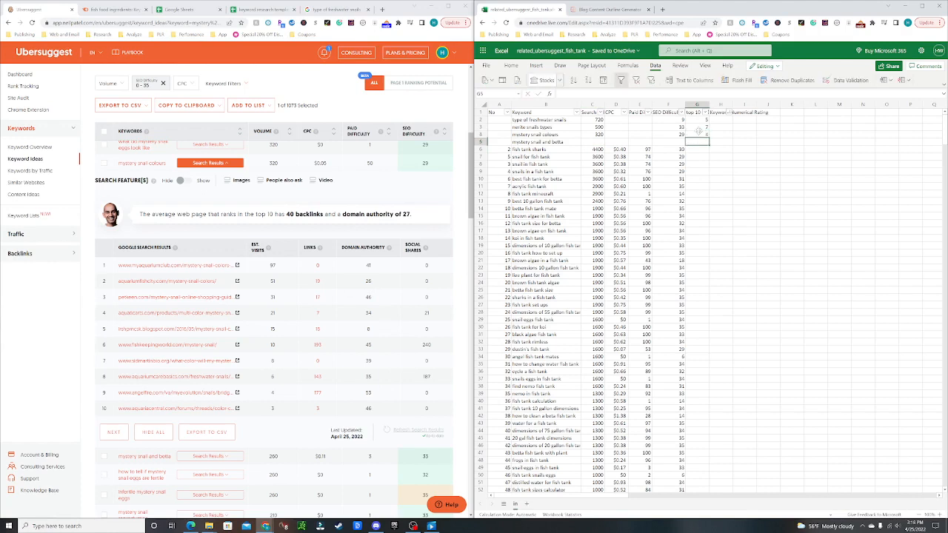
# Close the mystery snail colours results and review the Google results for "mystery snail and betta" instead.
pyautogui.click(597, 142)
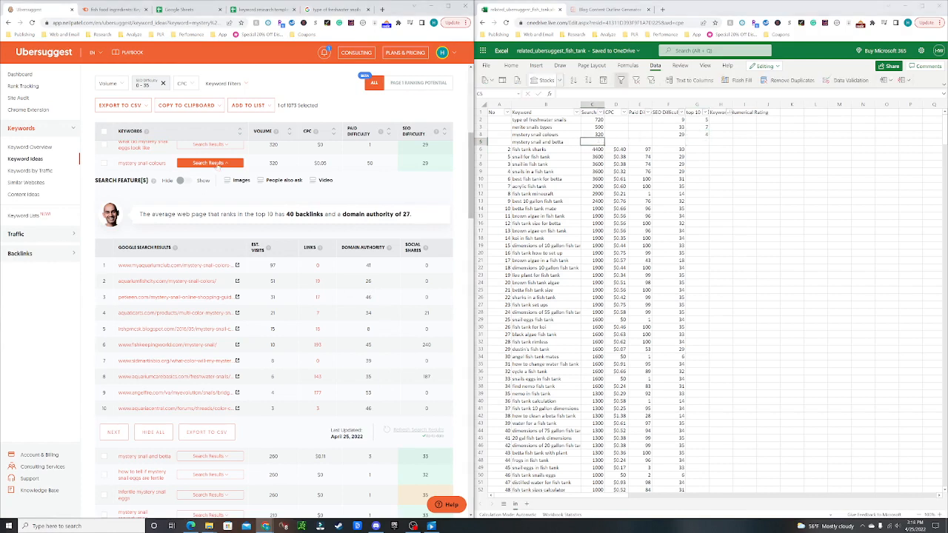
pyautogui.click(215, 162)
pyautogui.click(211, 179)
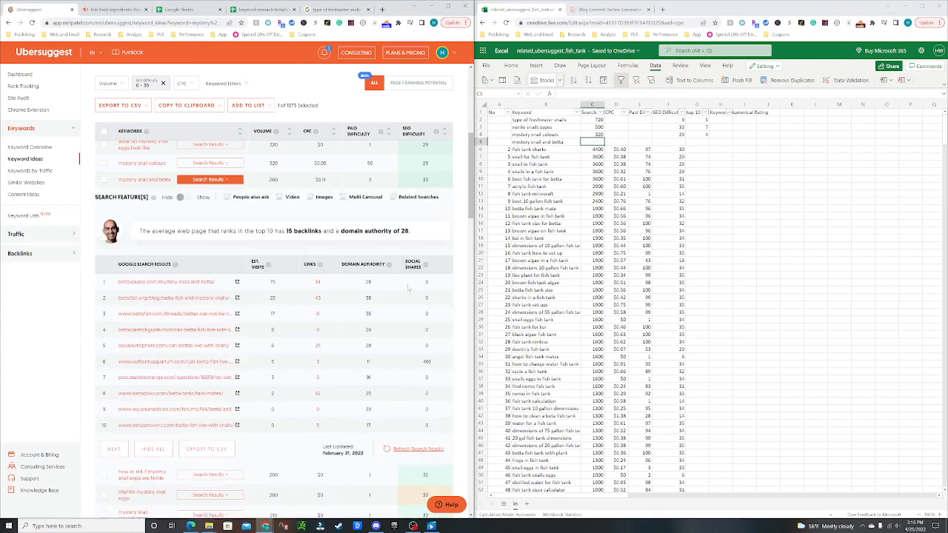
pyautogui.scroll(-1, 370, 296)
pyautogui.scroll(1, 337, 307)
# Fill in the mystery snail and betta row with search volume 260, SEO difficulty 33 and top 10 value 6.
pyautogui.click(597, 141)
pyautogui.write('260')
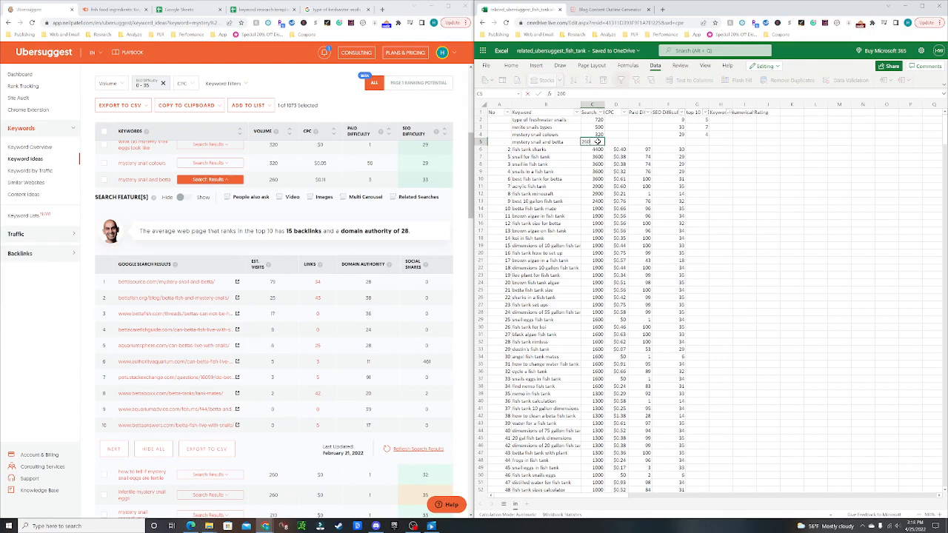
pyautogui.click(674, 142)
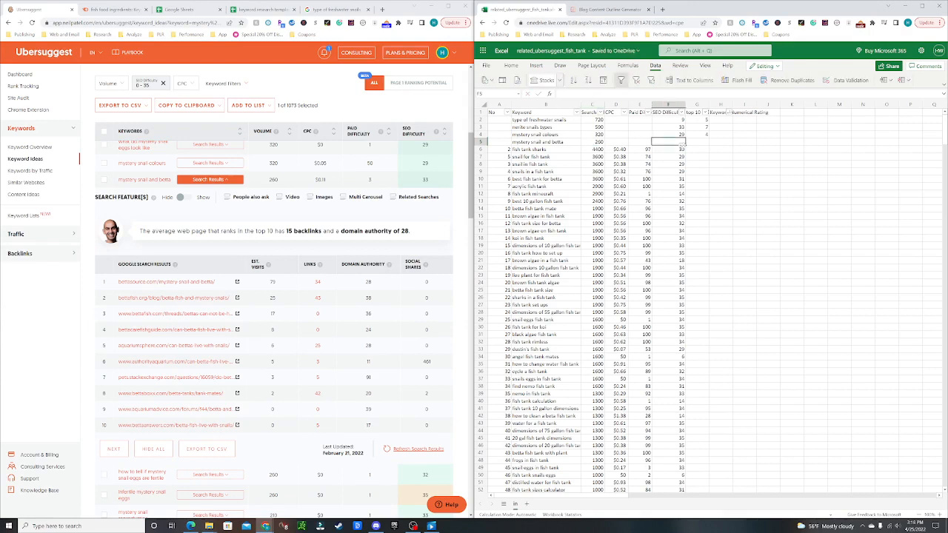
pyautogui.write('33')
pyautogui.press('Tab')
pyautogui.write('6')
pyautogui.press('Return')
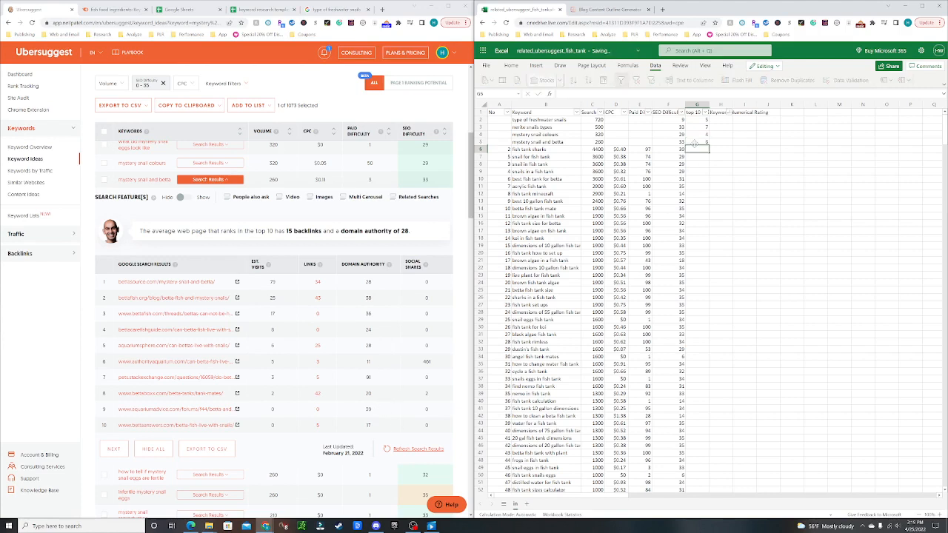
# Examine the domain authority and links of the seventh-ranked page for mystery snail and betta.
pyautogui.doubleClick(368, 377)
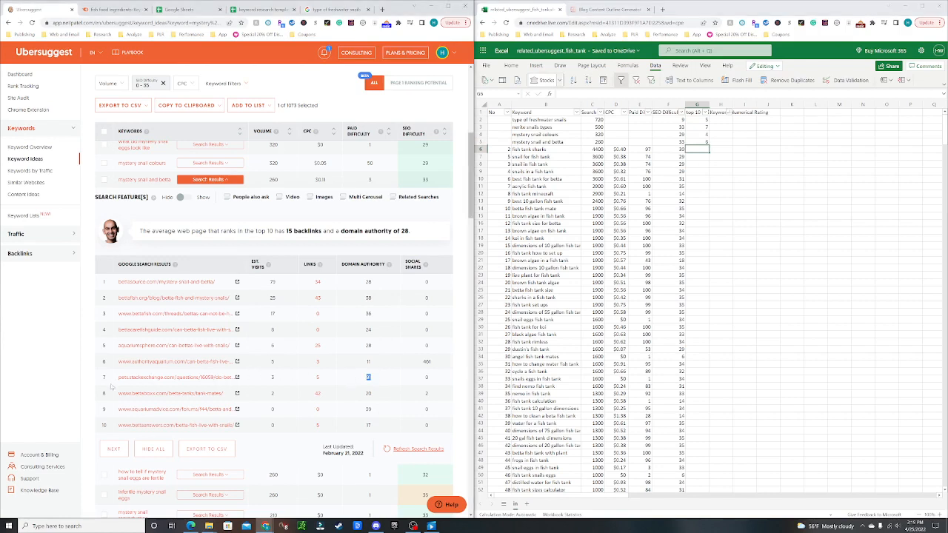
pyautogui.click(457, 369)
pyautogui.moveTo(389, 380); pyautogui.dragTo(260, 382)
pyautogui.scroll(1, 244, 311)
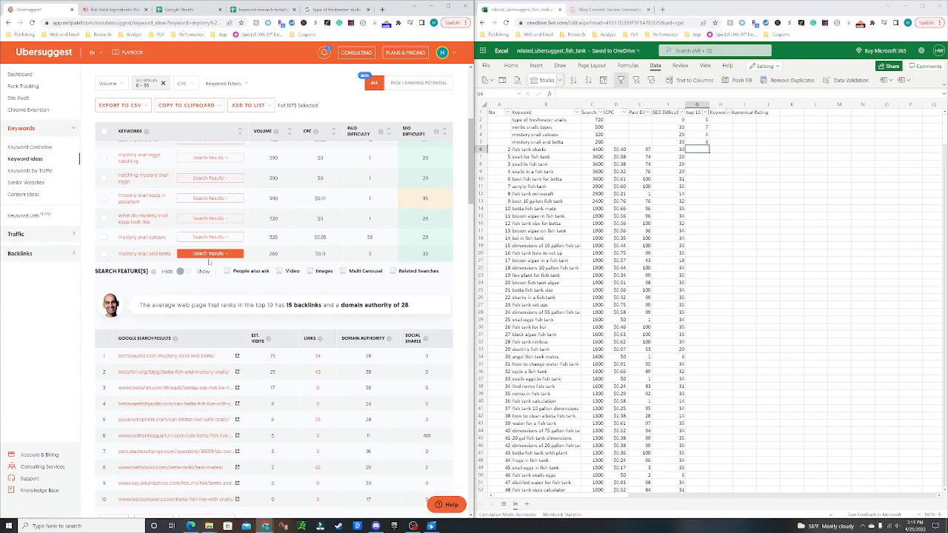
# Close the mystery snail and betta search results and return to the Surfer article outline beside Ubersuggest.
pyautogui.click(217, 254)
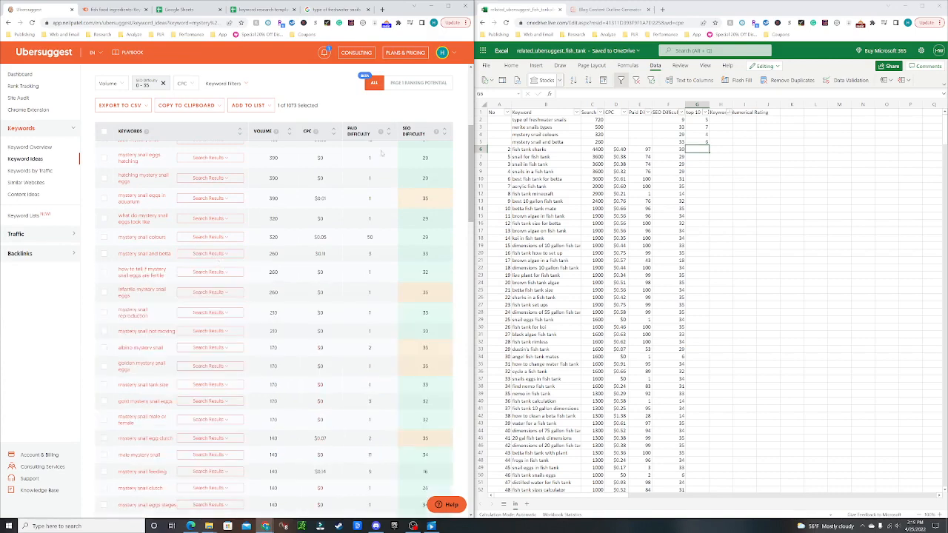
pyautogui.click(603, 9)
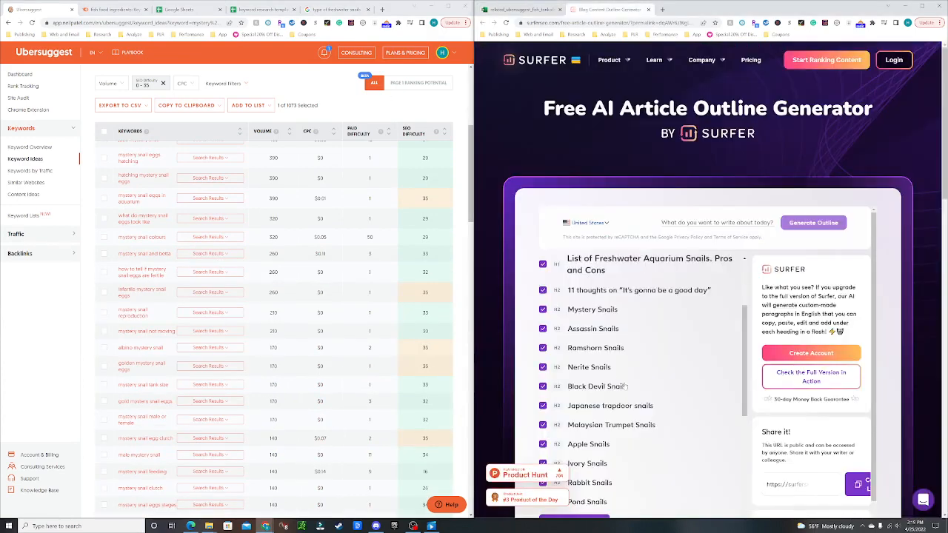
# Search the Ubersuggest keyword ideas for "ramshorn snails".
pyautogui.scroll(4, 187, 190)
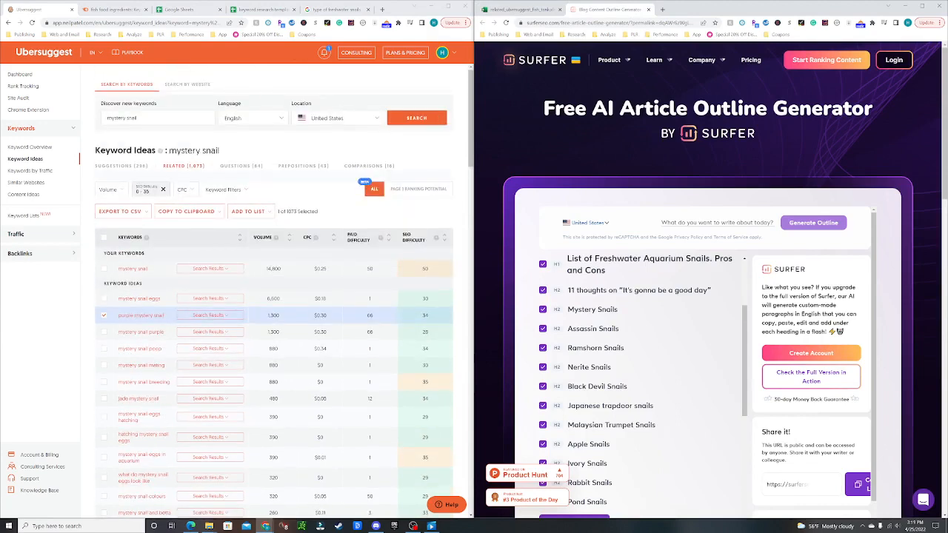
pyautogui.tripleClick(123, 119)
pyautogui.write('ram')
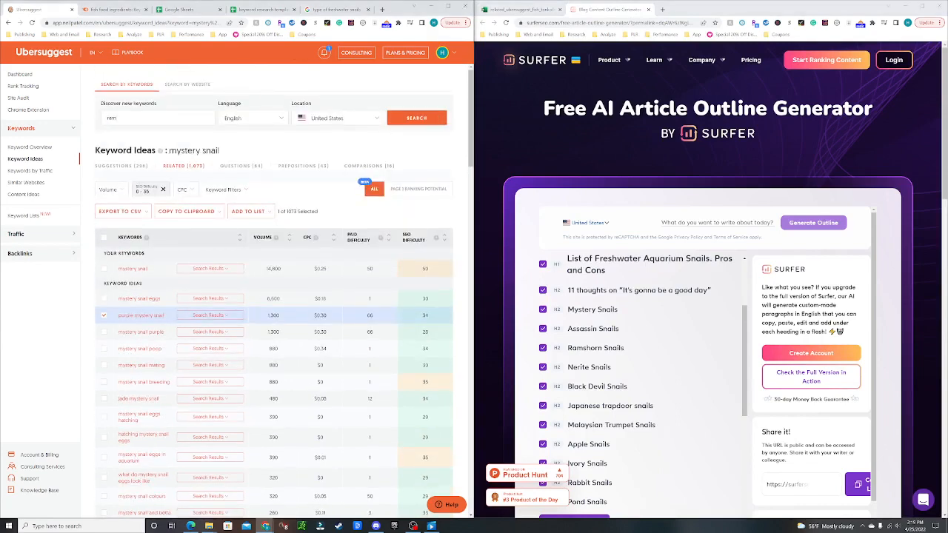
pyautogui.write('shorn snails')
pyautogui.press('Return')
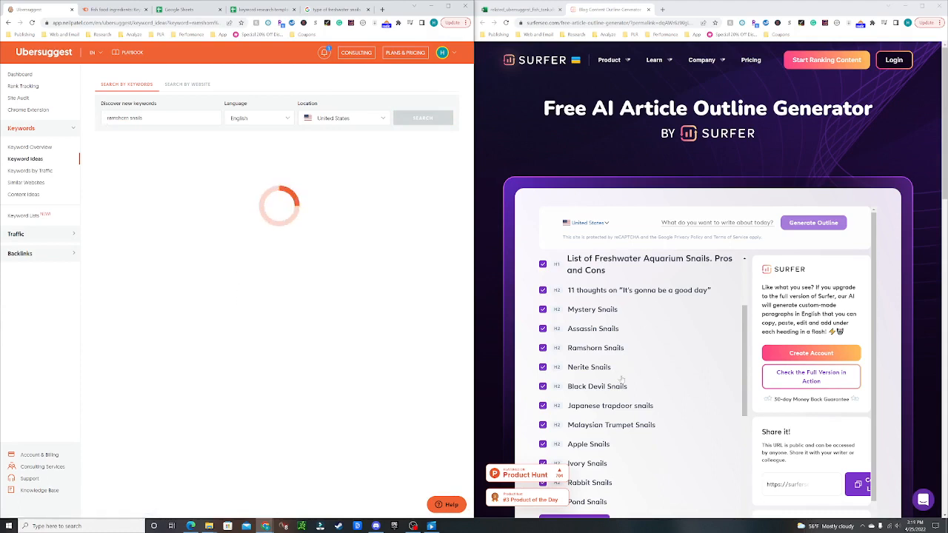
# Switch from the Surfer outline to the Excel keyword sheet and filter the ramshorn snails ideas to SEO difficulty 0–35.
pyautogui.scroll(-1, 621, 379)
pyautogui.scroll(3, 665, 419)
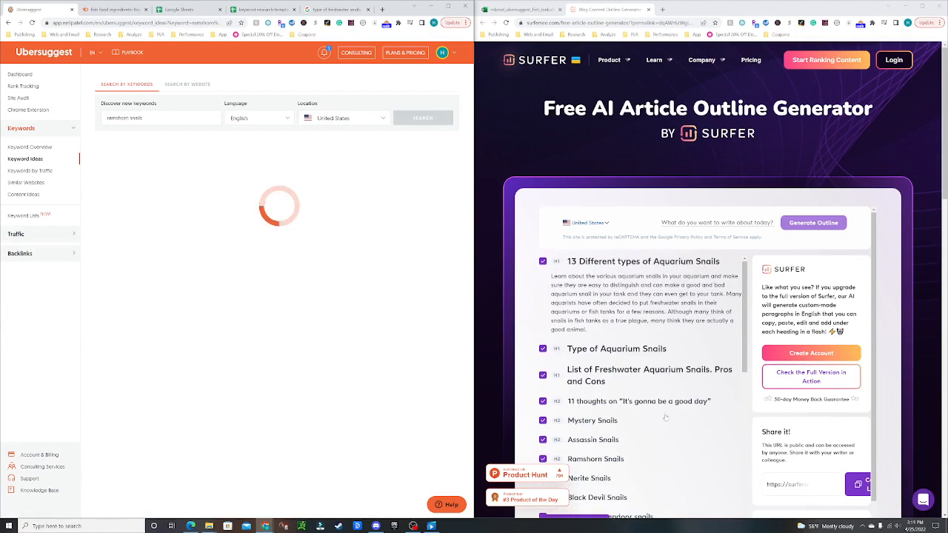
pyautogui.scroll(-3, 666, 416)
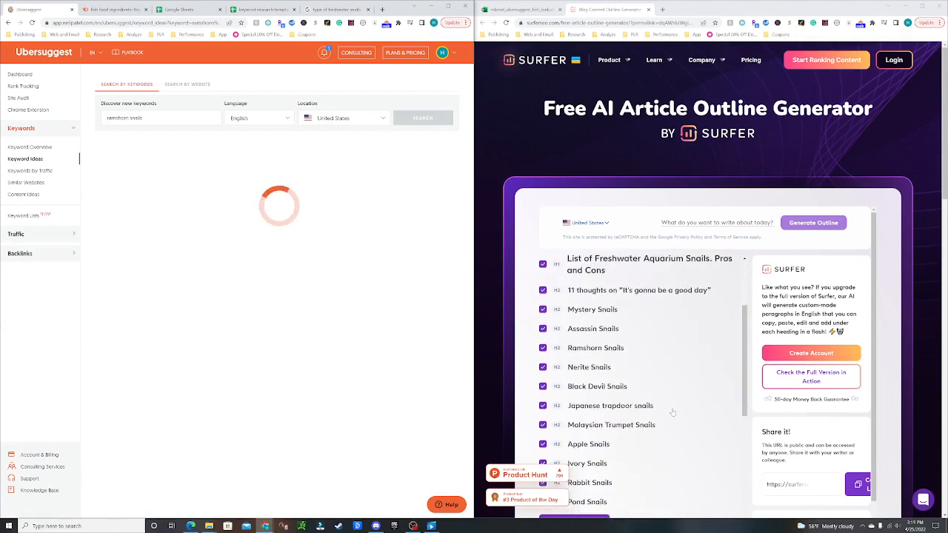
pyautogui.scroll(-1, 672, 412)
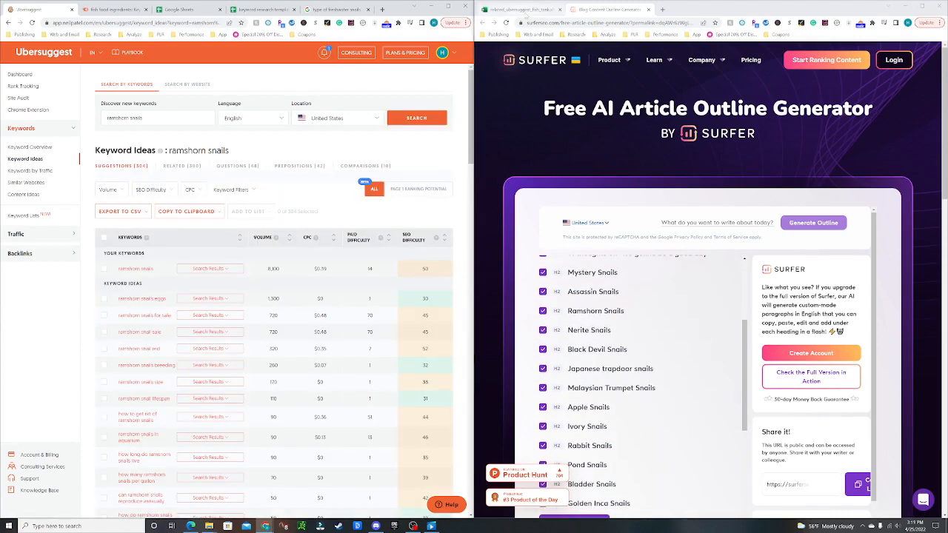
pyautogui.click(523, 11)
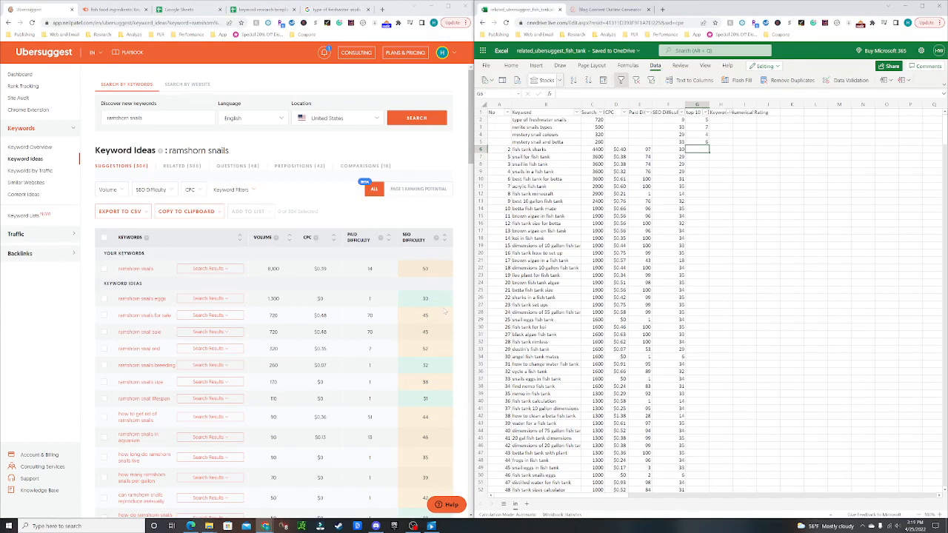
pyautogui.click(166, 190)
pyautogui.click(165, 206)
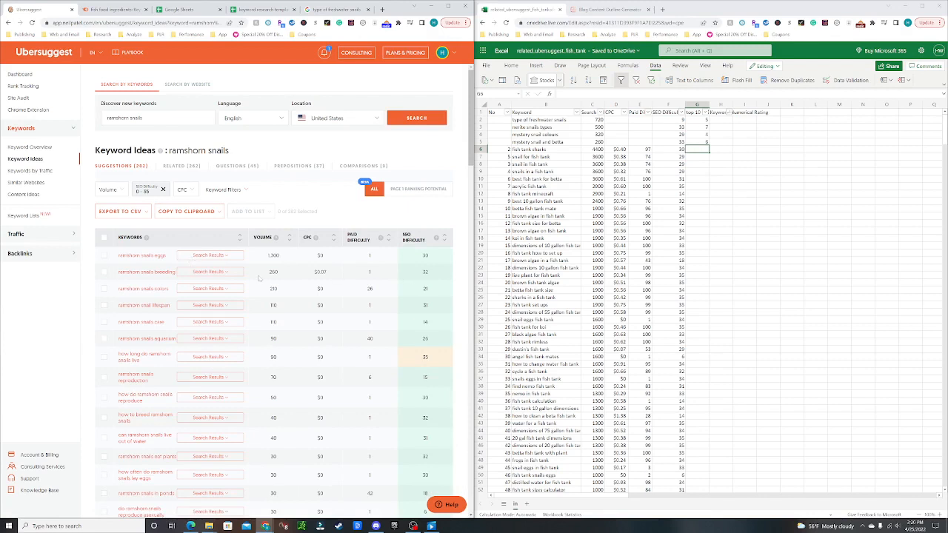
# Insert a row above "fish tank sharks" in the sheet and enter the keyword "ramshorn snails colors".
pyautogui.rightClick(480, 150)
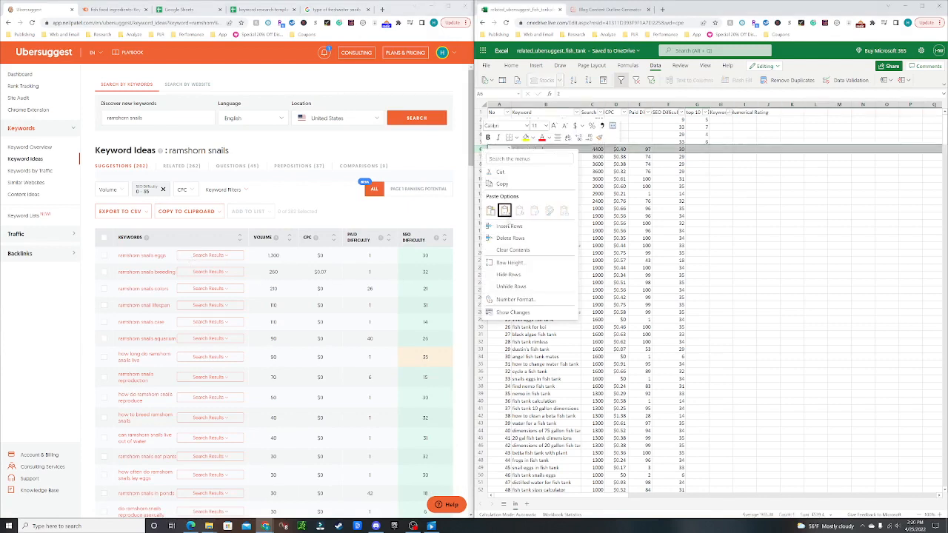
pyautogui.click(509, 226)
pyautogui.click(539, 149)
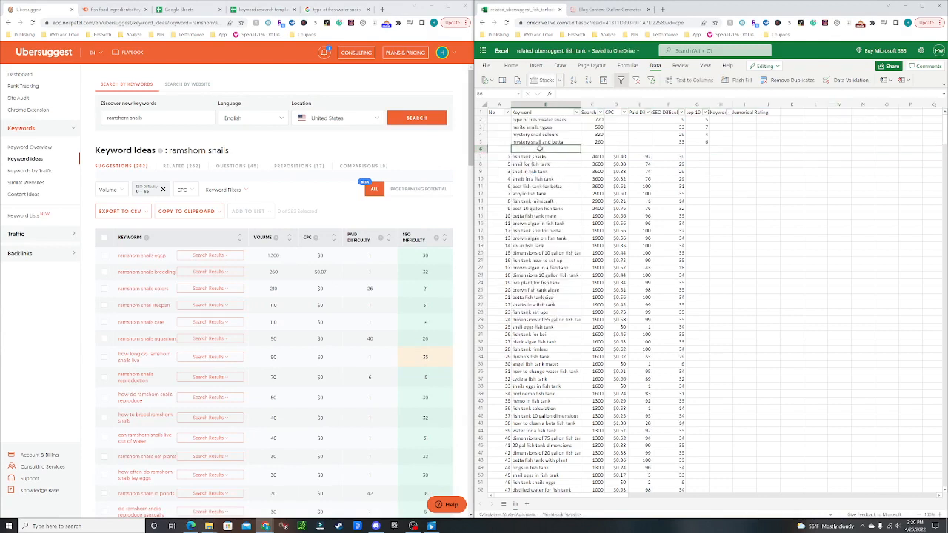
pyautogui.write('ramshorn')
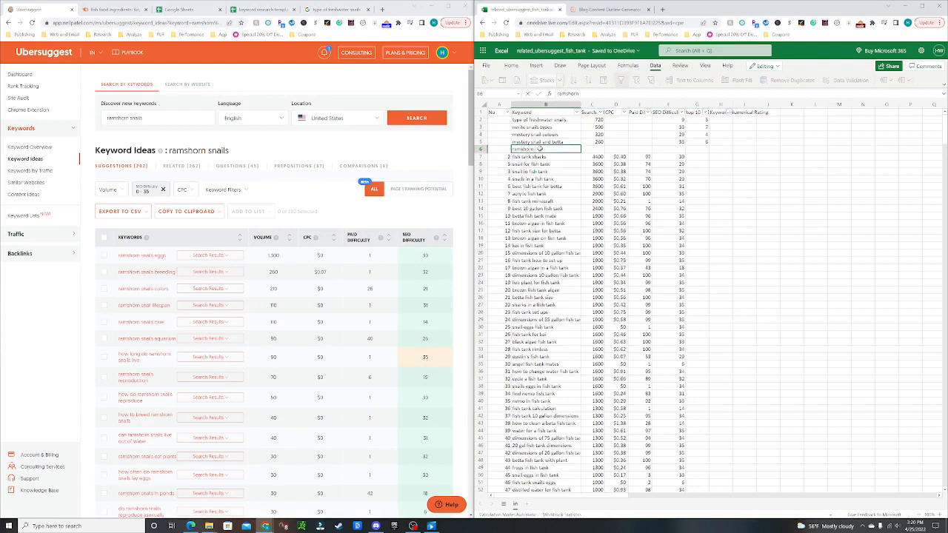
pyautogui.write(' snails colors')
pyautogui.press('Tab')
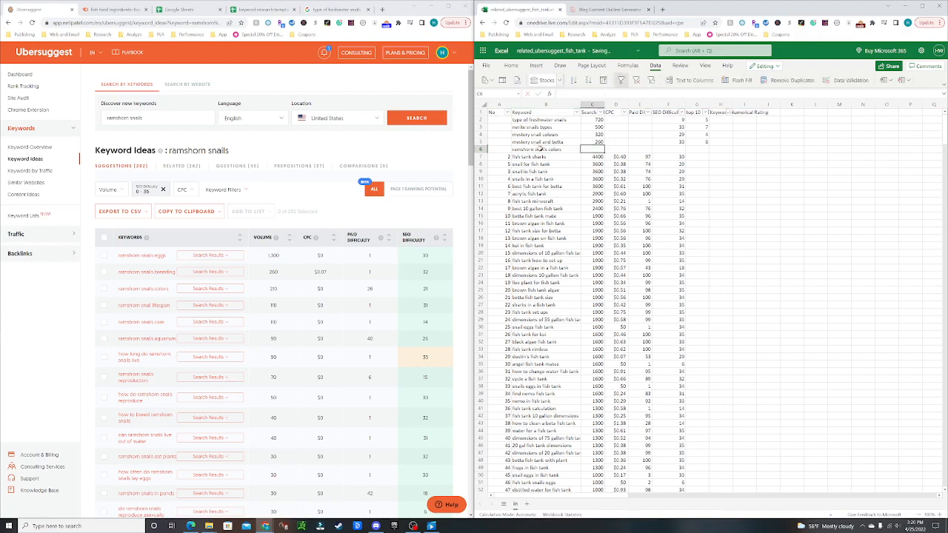
# Fill in the ramshorn snails colors row with search volume 210 and SEO difficulty 21.
pyautogui.write('210')
pyautogui.press('Tab')
pyautogui.press('Tab')
pyautogui.press('Tab')
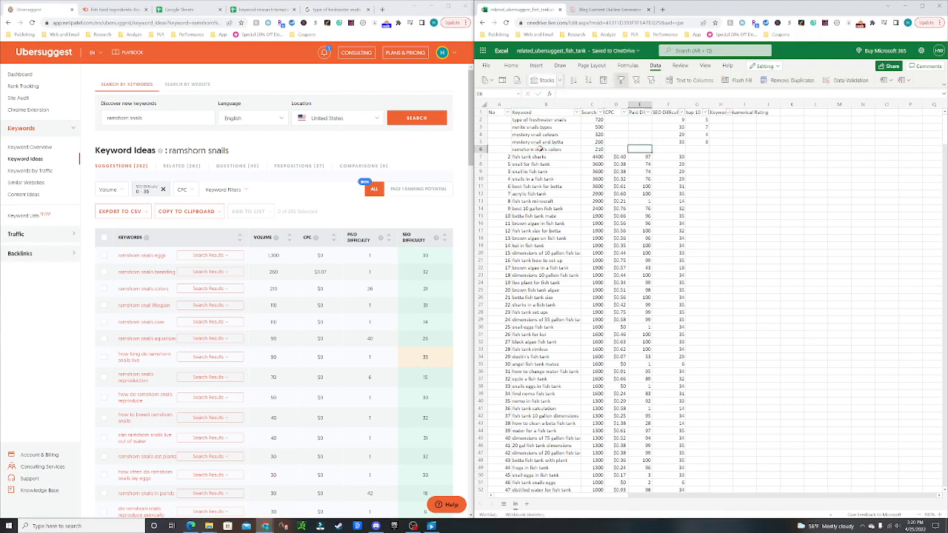
pyautogui.write('21')
pyautogui.press('Tab')
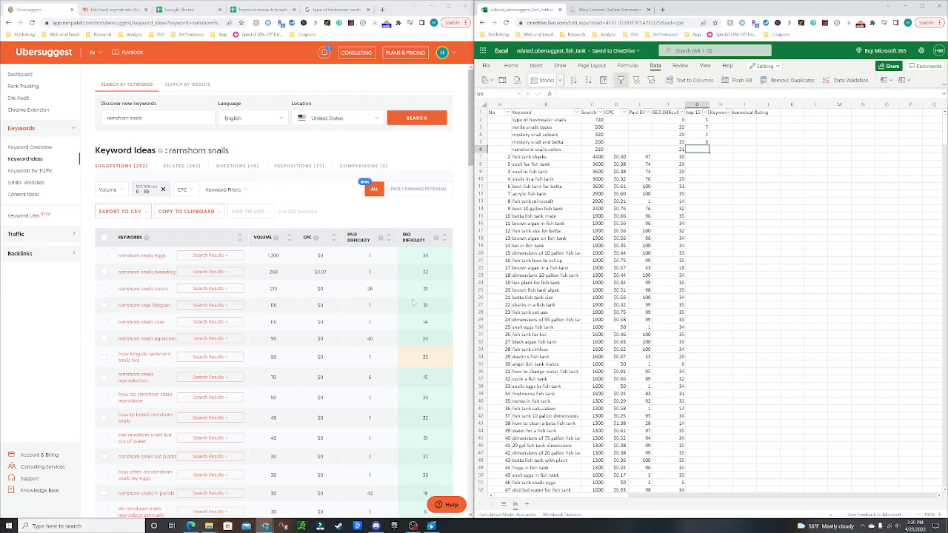
# Open the Google results for "ramshorn snails colors" and examine the links and domain authority of the top ten pages.
pyautogui.click(209, 288)
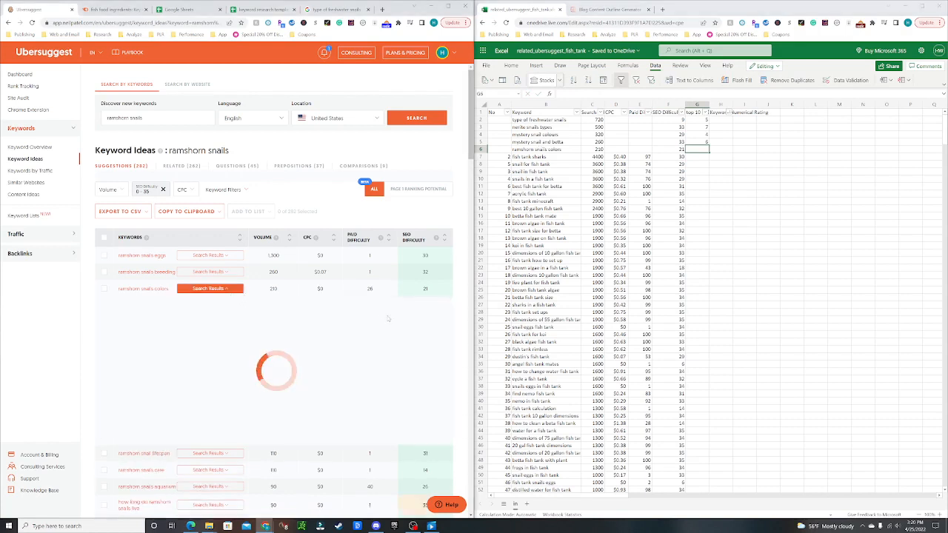
pyautogui.scroll(-1, 414, 311)
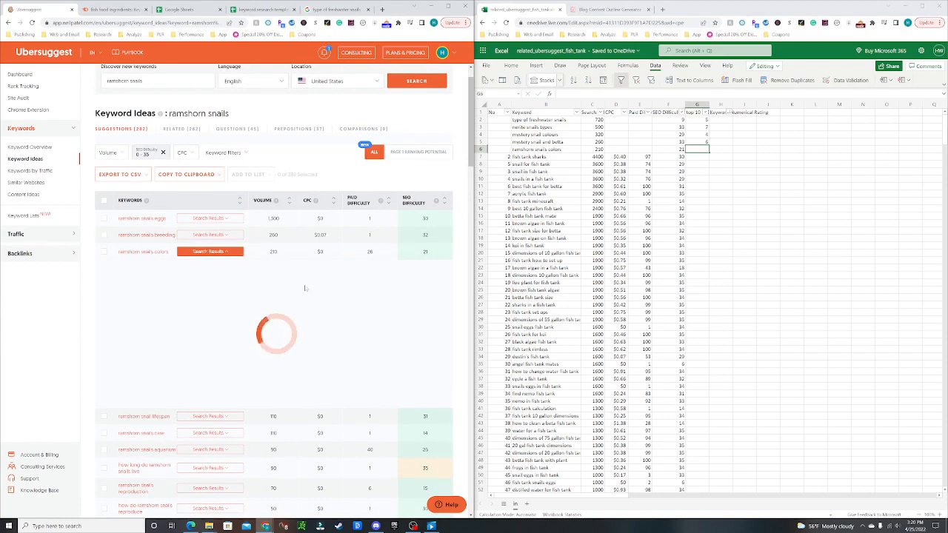
pyautogui.click(541, 119)
pyautogui.moveTo(541, 119); pyautogui.dragTo(707, 119)
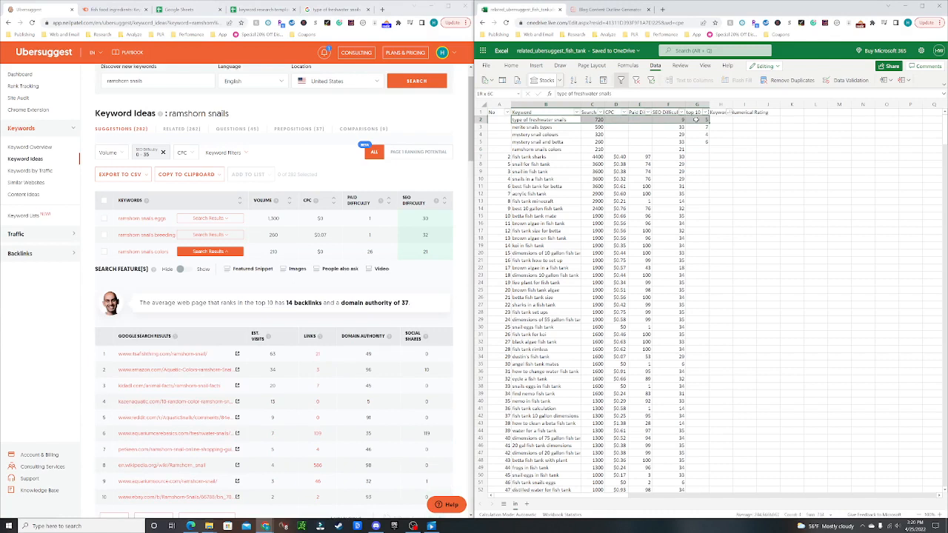
pyautogui.scroll(-1, 452, 299)
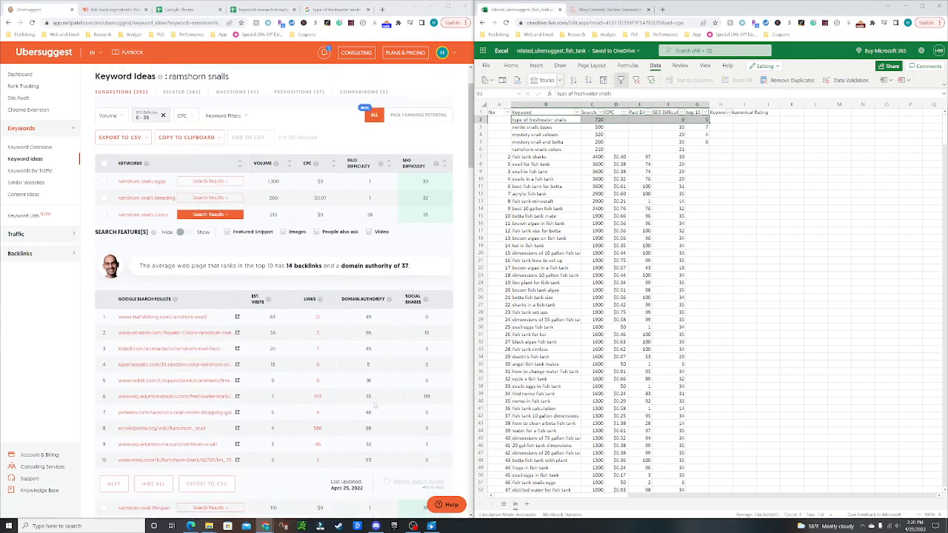
# Enter 3 as the top 10 value for ramshorn snails colors and close that keyword's Google results.
pyautogui.click(697, 149)
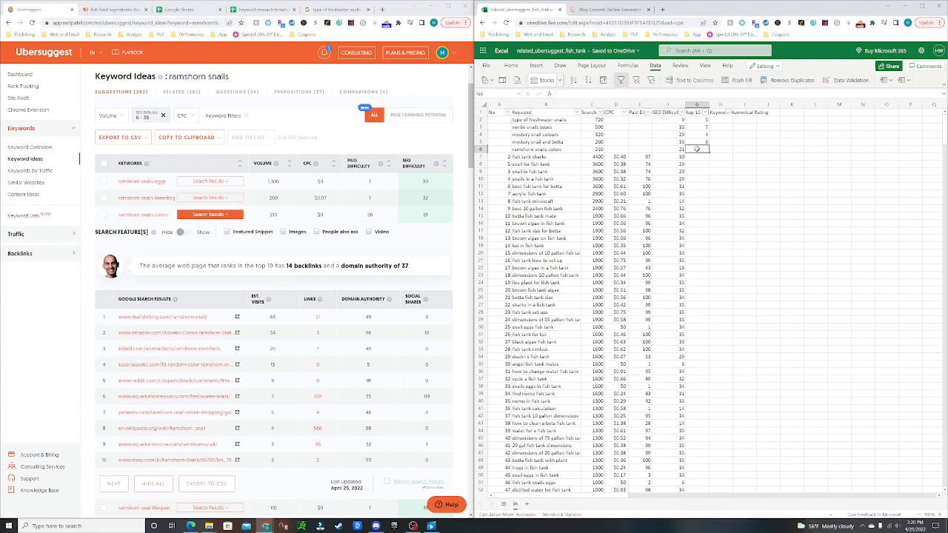
pyautogui.write('3')
pyautogui.press('Return')
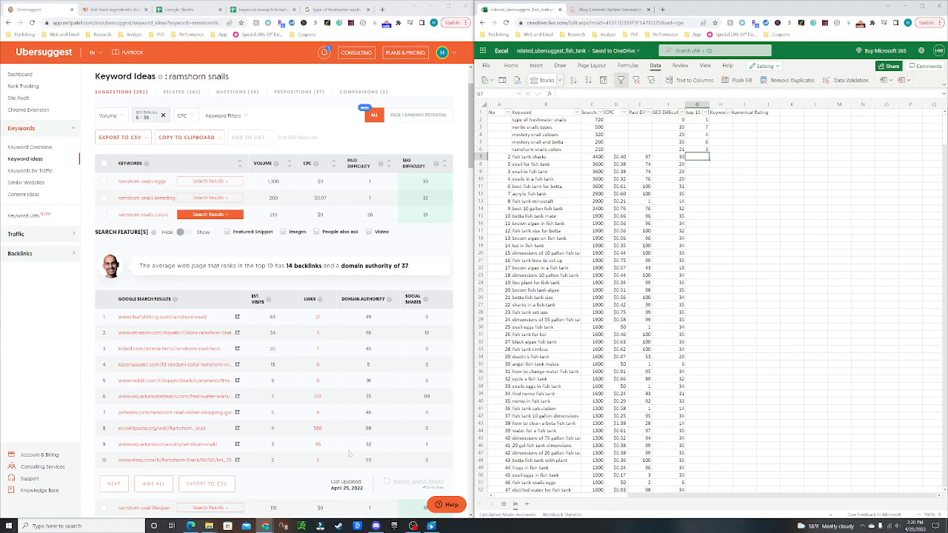
pyautogui.scroll(1, 226, 312)
pyautogui.click(225, 253)
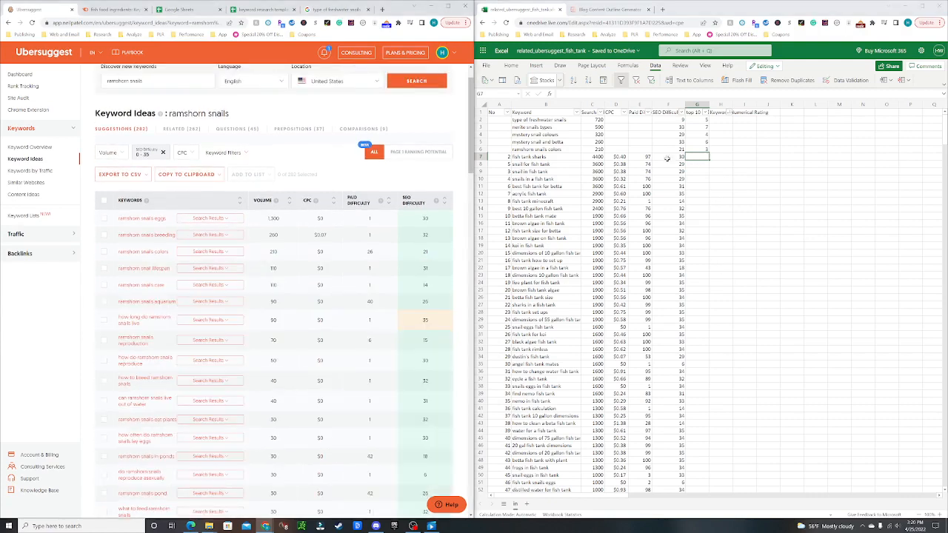
# Return to the Surfer outline and search the Ubersuggest keyword ideas for "black devil snails".
pyautogui.scroll(1, 274, 311)
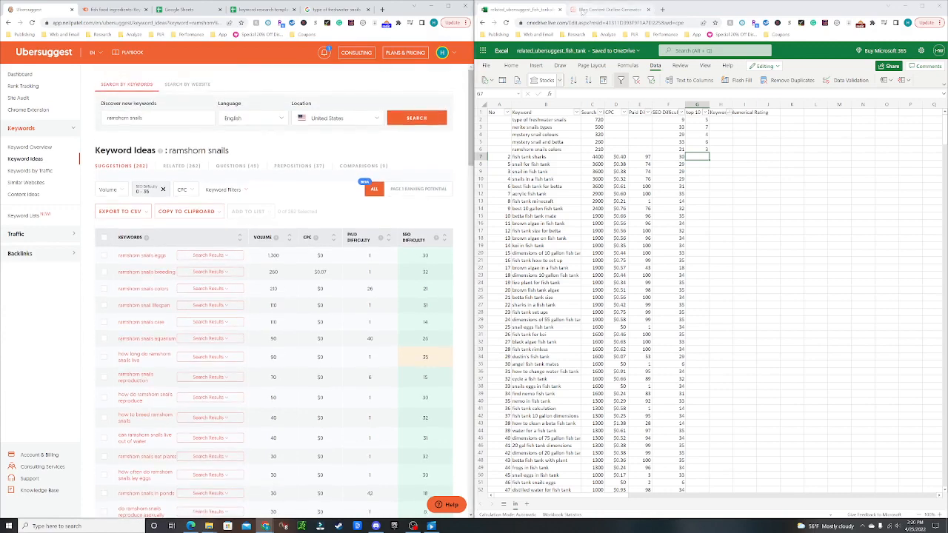
pyautogui.click(596, 9)
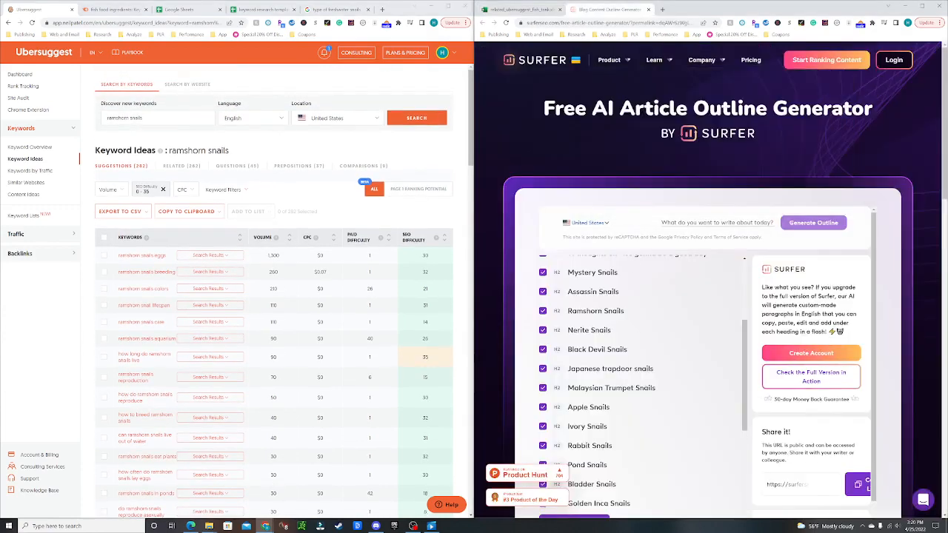
pyautogui.moveTo(148, 118); pyautogui.dragTo(85, 118)
pyautogui.write('bla')
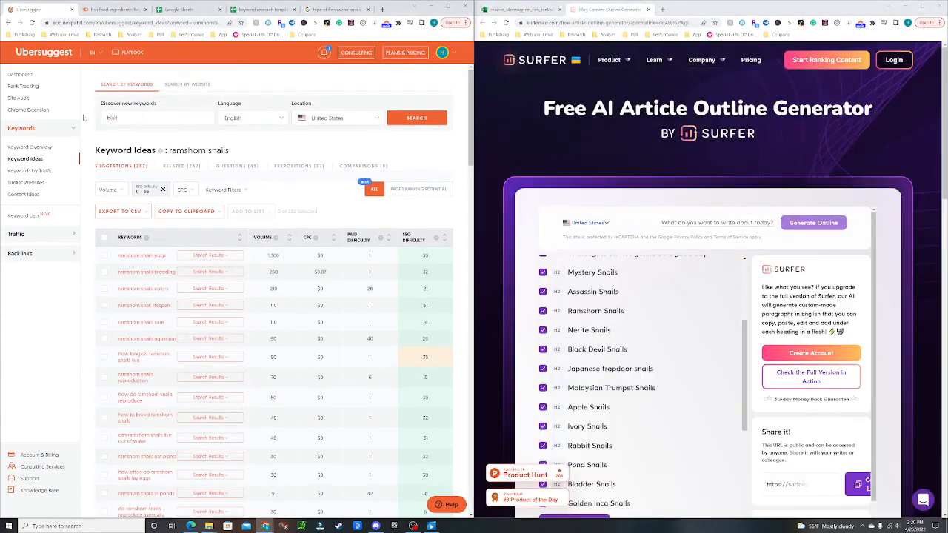
pyautogui.write('ck devil snails')
pyautogui.press('Return')
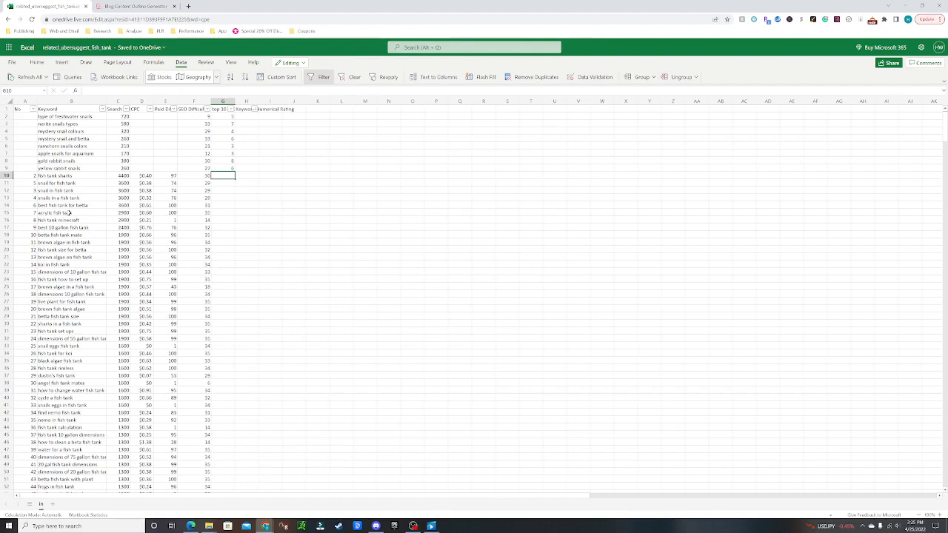
# Insert three blank rows between "yellow rabbit snails" and "fish tank sharks" in the sheet.
pyautogui.rightClick(9, 175)
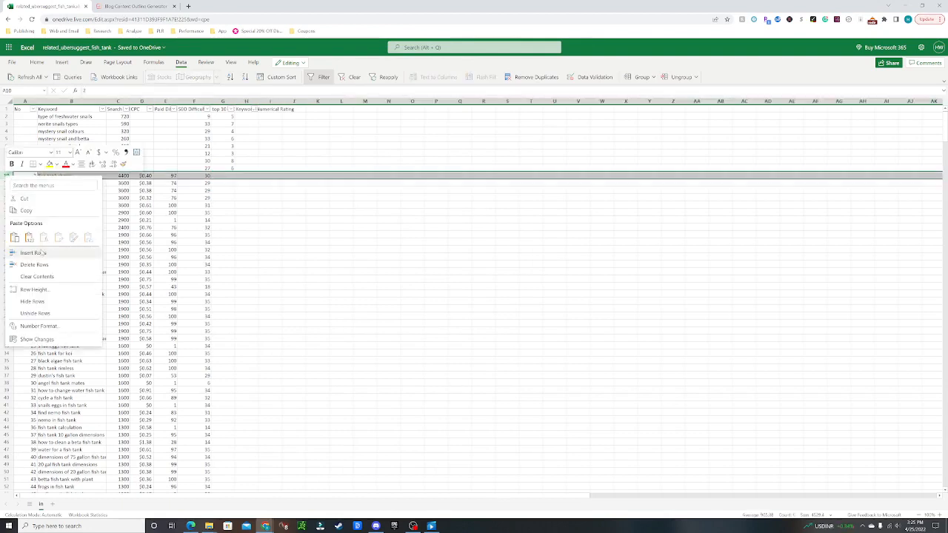
pyautogui.click(34, 253)
pyautogui.rightClick(9, 176)
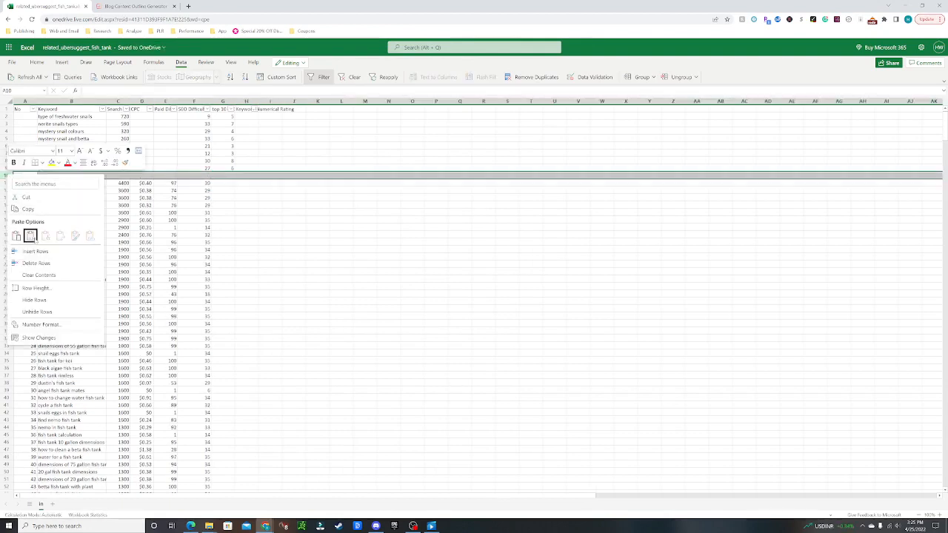
pyautogui.click(31, 249)
pyautogui.rightClick(9, 179)
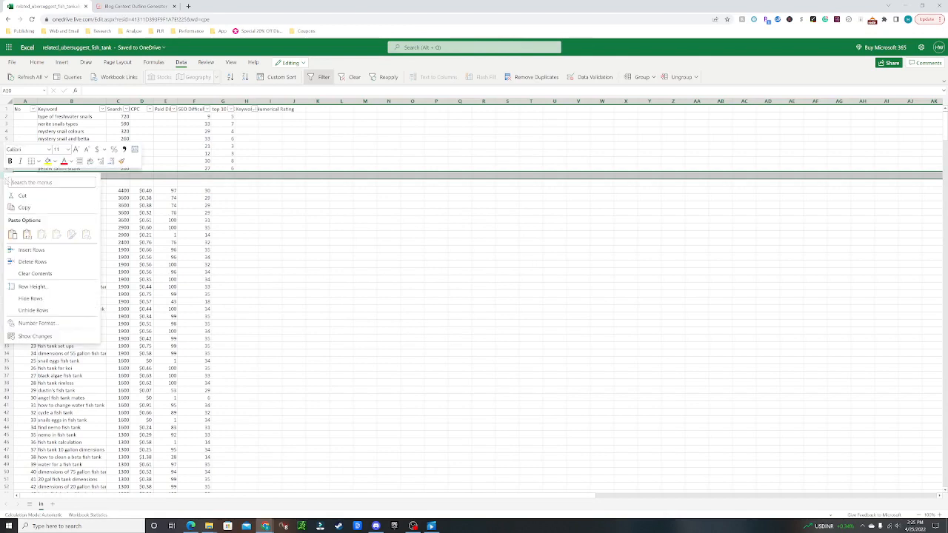
pyautogui.click(32, 249)
pyautogui.click(318, 205)
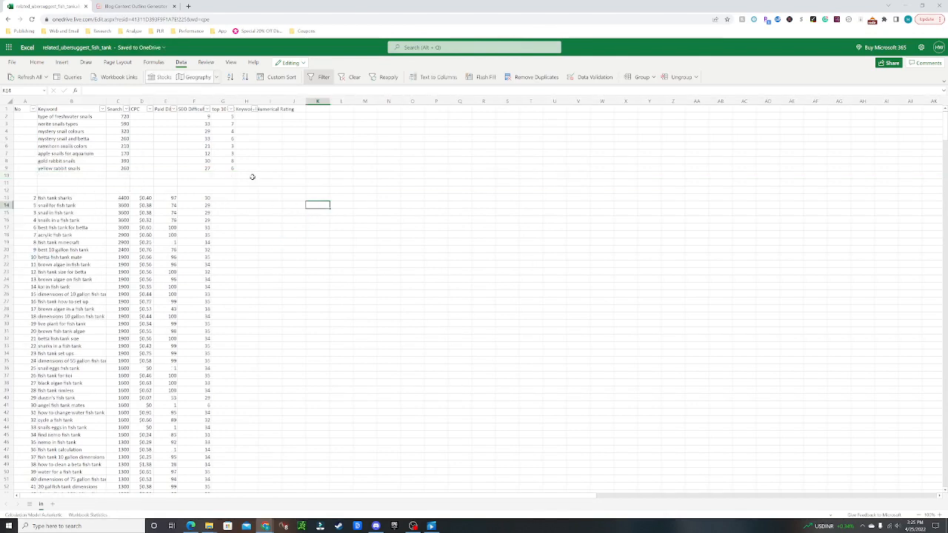
# Review the blank separator rows and the snail keywords with their metrics above them.
pyautogui.moveTo(252, 176); pyautogui.dragTo(22, 189)
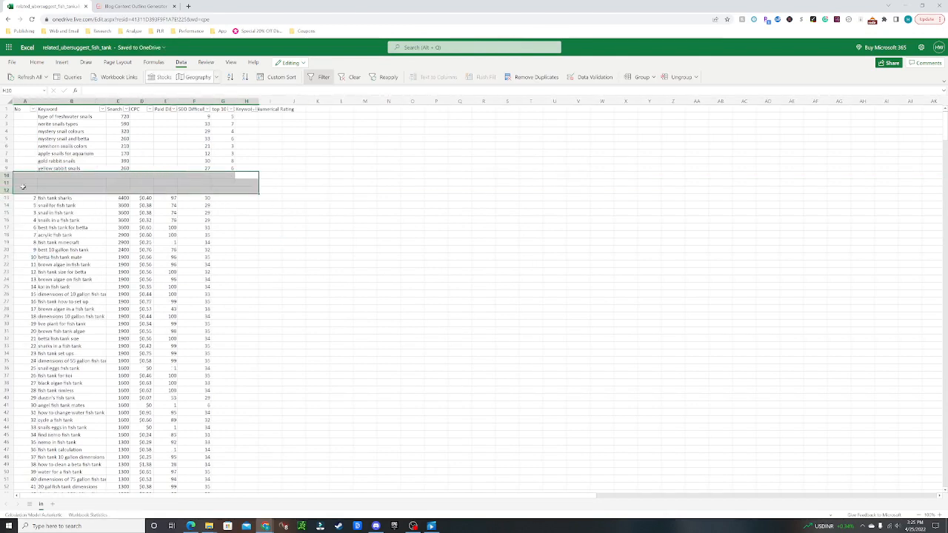
pyautogui.click(114, 178)
pyautogui.moveTo(141, 175); pyautogui.dragTo(251, 187)
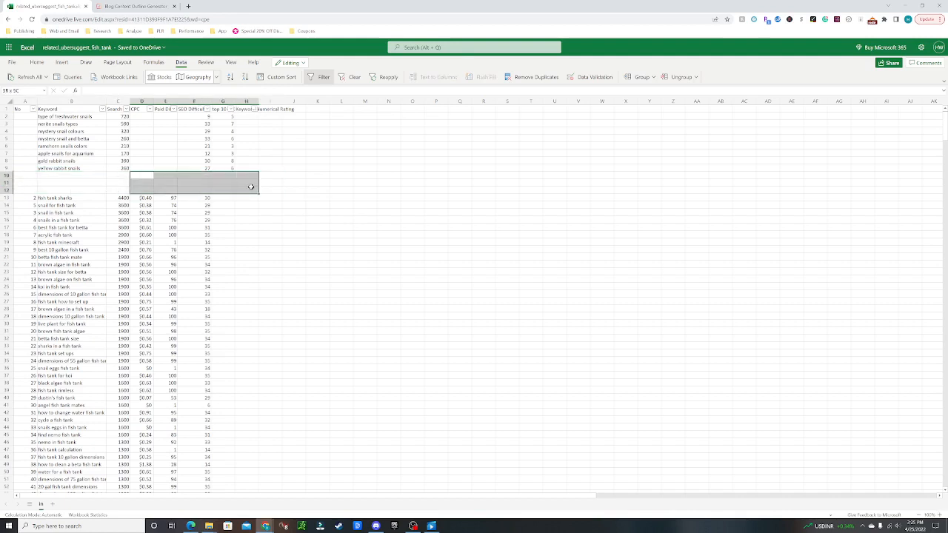
pyautogui.click(247, 188)
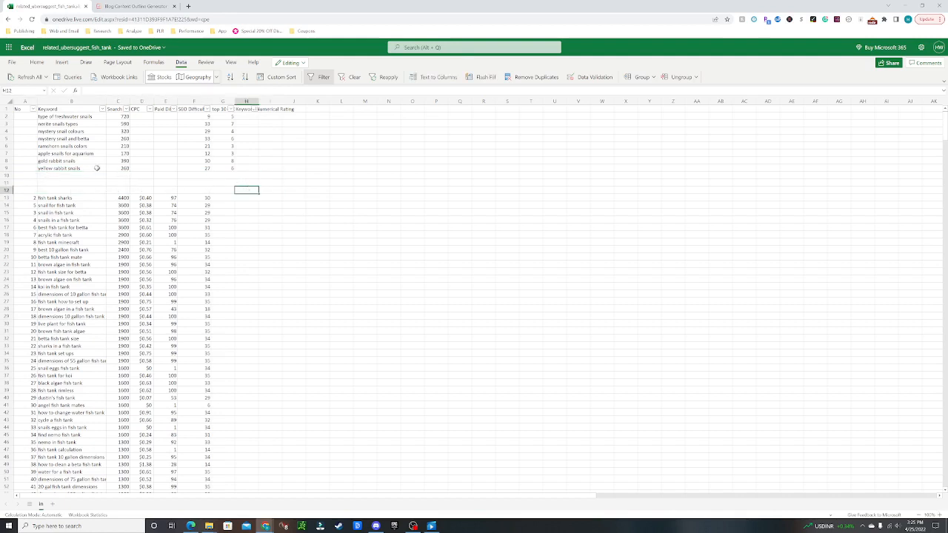
pyautogui.moveTo(49, 118); pyautogui.dragTo(217, 117)
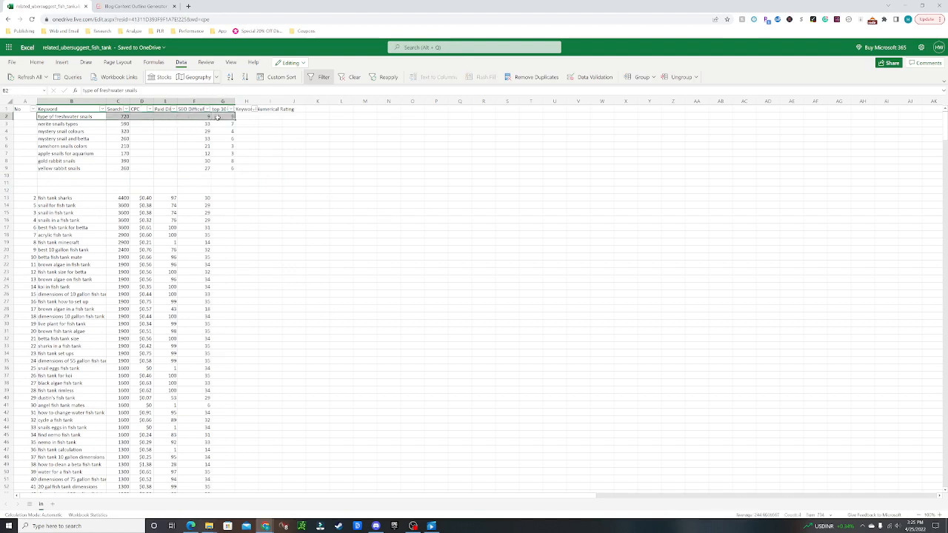
pyautogui.moveTo(71, 123); pyautogui.dragTo(224, 167)
pyautogui.click(317, 123)
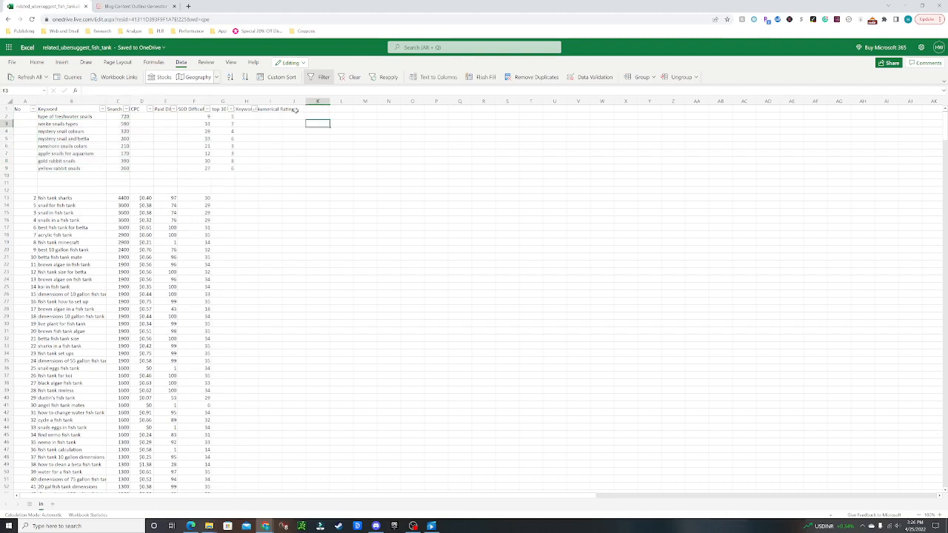
# Widen the Keyword Numerical Rating column so that its full heading fits.
pyautogui.moveTo(256, 101); pyautogui.dragTo(298, 100)
pyautogui.click(315, 109)
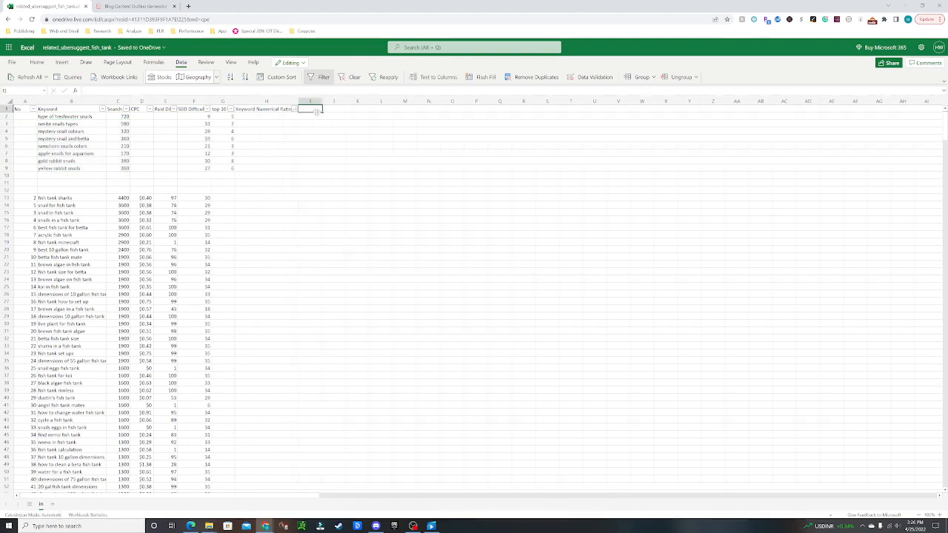
# Add a Category column after Keyword Numerical Rating, enter "Types of Snails" for "type of freshwater snails", and widen the column to fit.
pyautogui.write('Category')
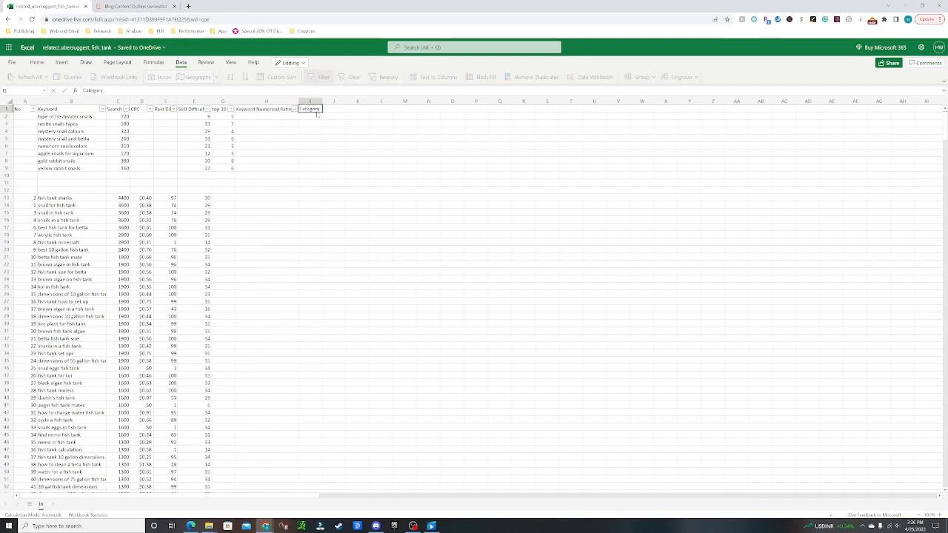
pyautogui.press('Return')
pyautogui.write('Types of')
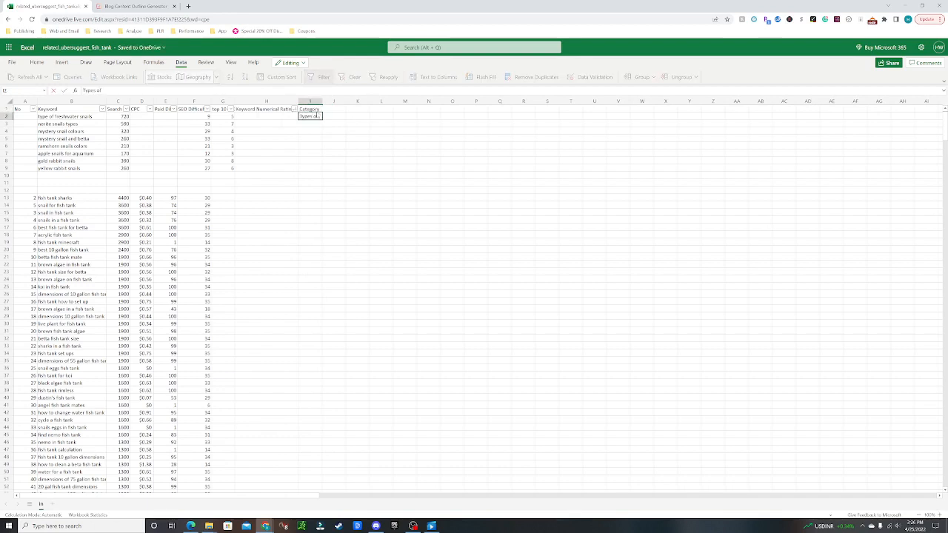
pyautogui.write(' Snails')
pyautogui.press('Return')
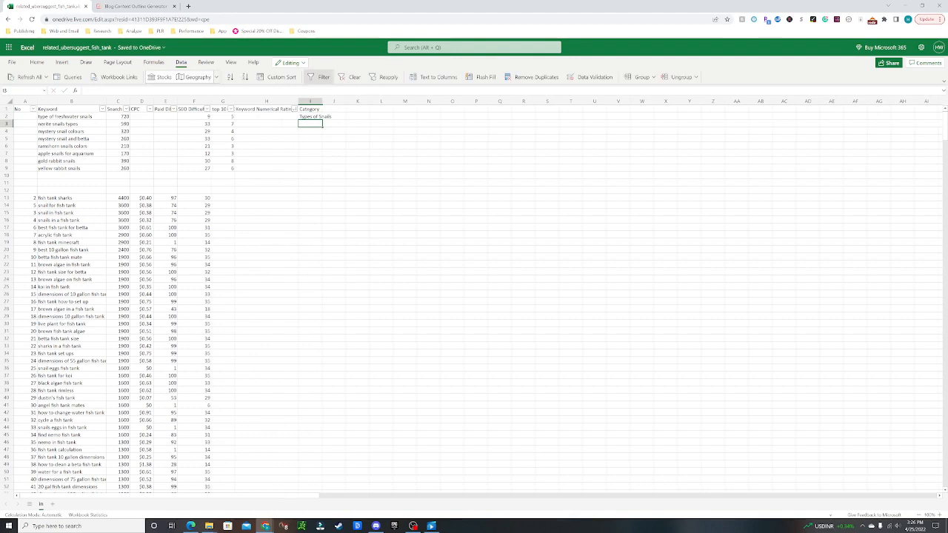
pyautogui.moveTo(322, 102); pyautogui.dragTo(338, 101)
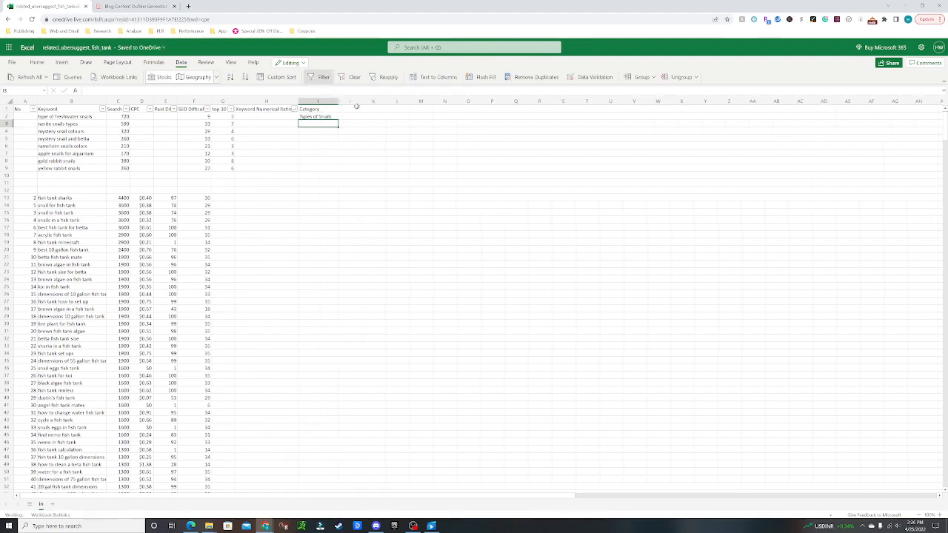
# Add a Hub column after Category and mark the "type of freshwater snails" row with an X.
pyautogui.click(357, 108)
pyautogui.write('fish')
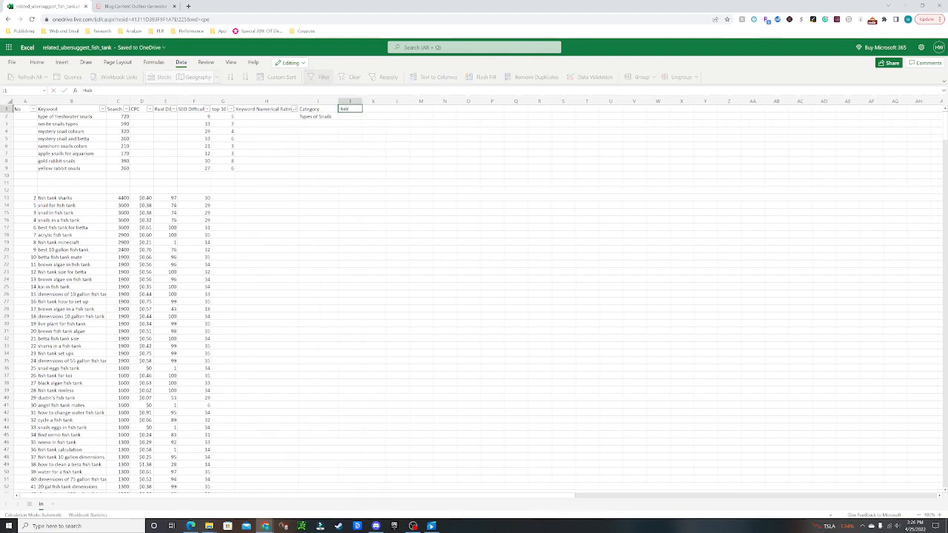
pyautogui.press('Return')
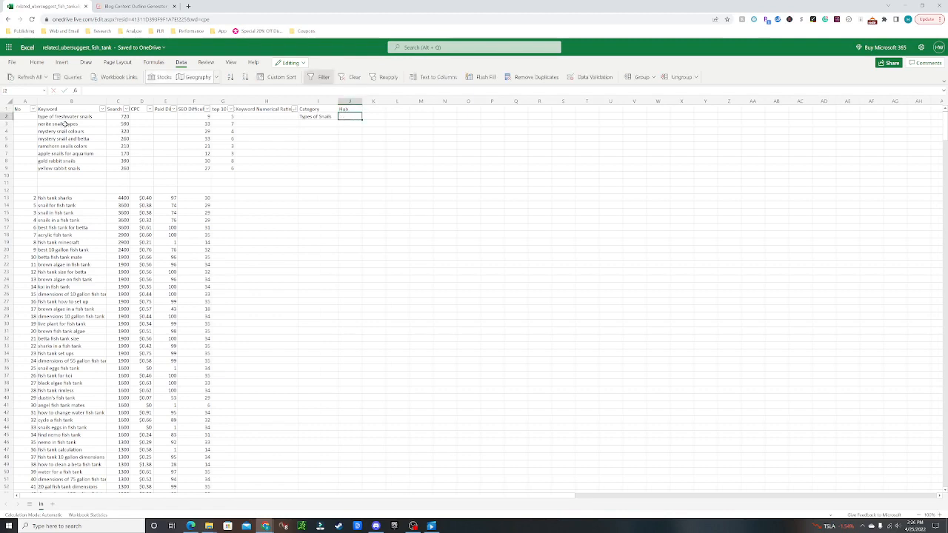
pyautogui.moveTo(66, 124)
pyautogui.mouseDown()
pyautogui.moveTo(167, 140)
pyautogui.moveTo(226, 171)
pyautogui.mouseUp()
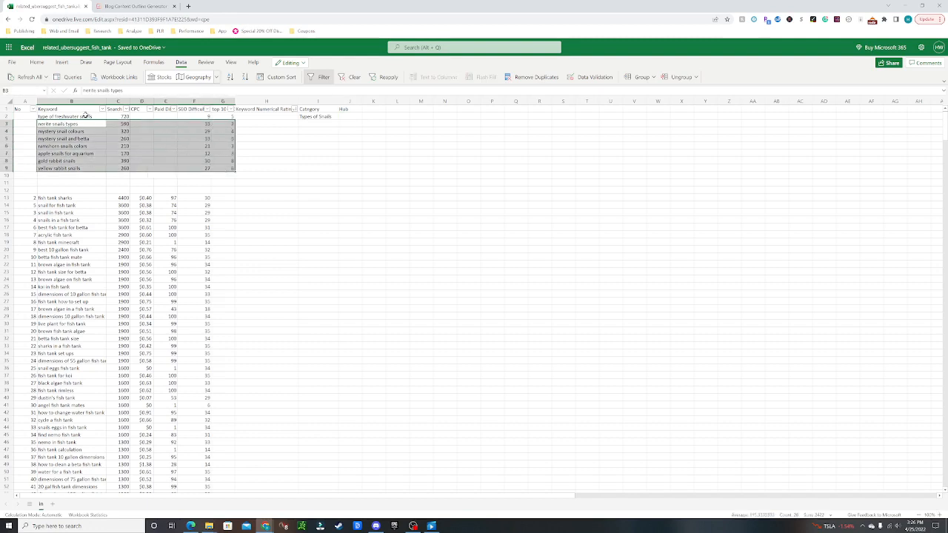
pyautogui.moveTo(89, 116); pyautogui.dragTo(332, 117)
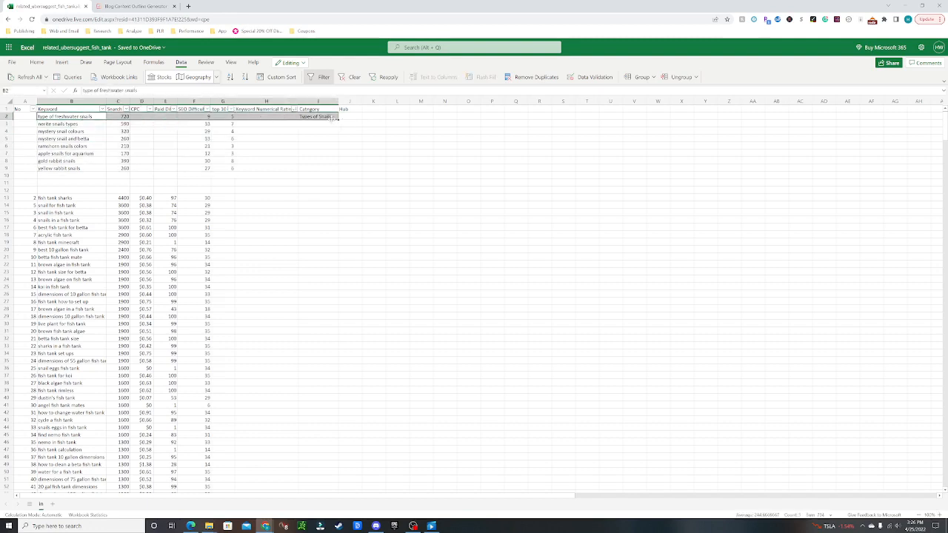
pyautogui.click(350, 116)
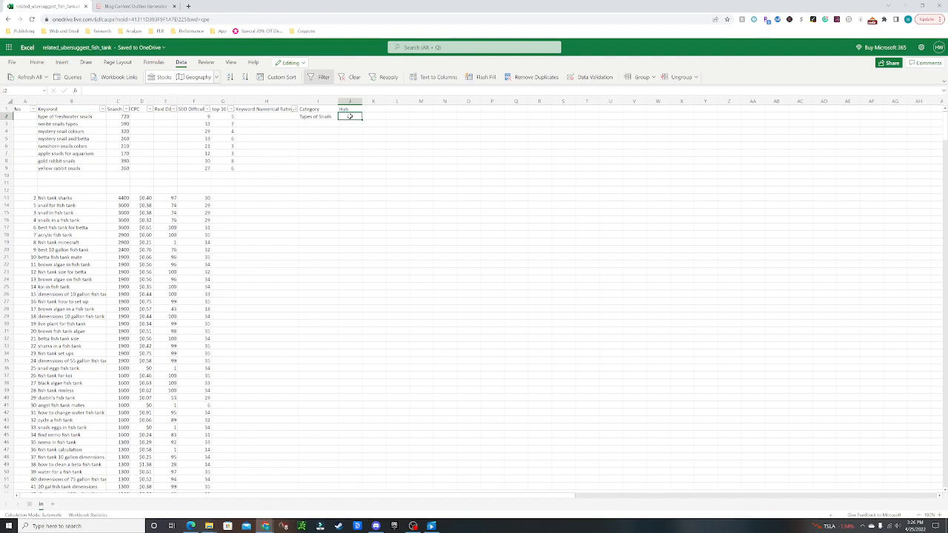
pyautogui.write('X')
pyautogui.press('Return')
# Fill the "Types of Snails" category down through the "yellow rabbit snails" row.
pyautogui.click(326, 117)
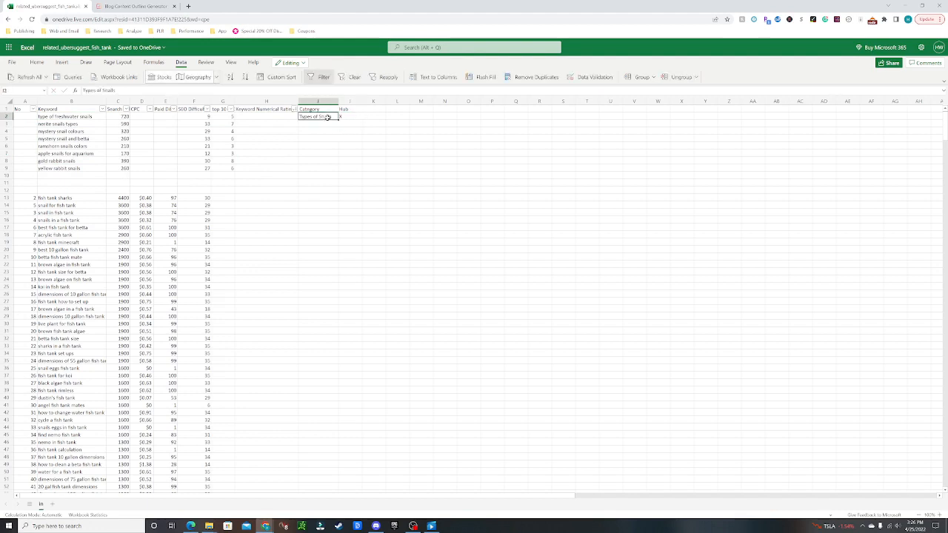
pyautogui.moveTo(337, 120); pyautogui.dragTo(338, 170)
pyautogui.click(254, 155)
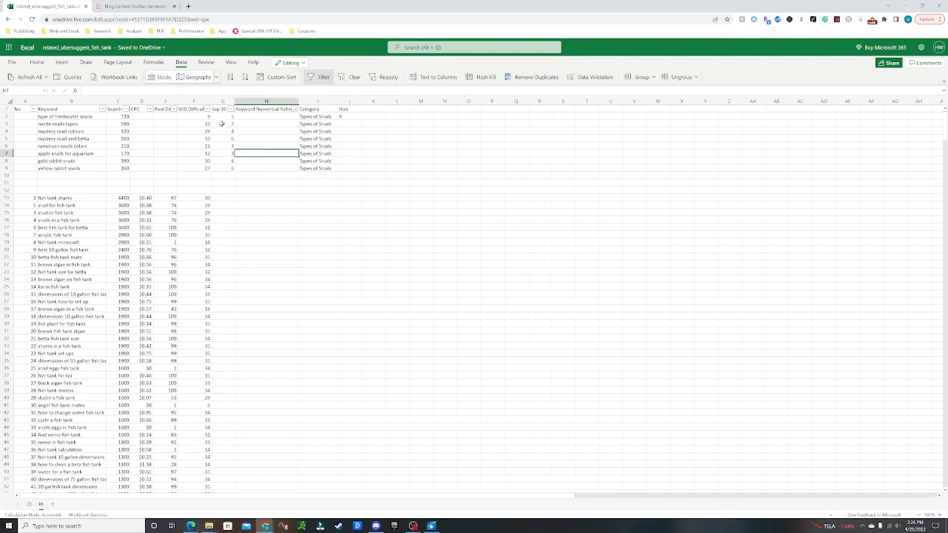
# Widen the "top 10 <35" column so that its heading fits.
pyautogui.moveTo(235, 101)
pyautogui.mouseDown()
pyautogui.moveTo(266, 101)
pyautogui.moveTo(243, 101)
pyautogui.mouseUp()
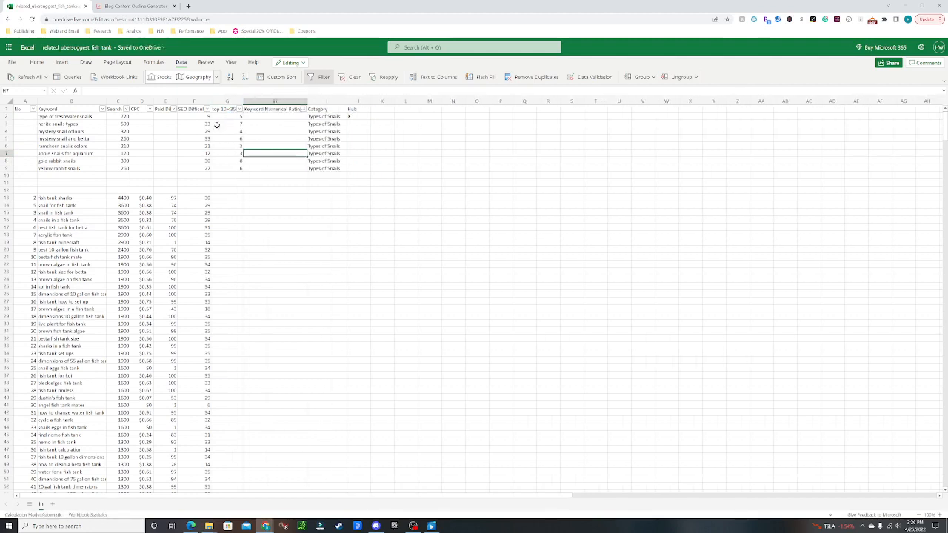
pyautogui.click(221, 110)
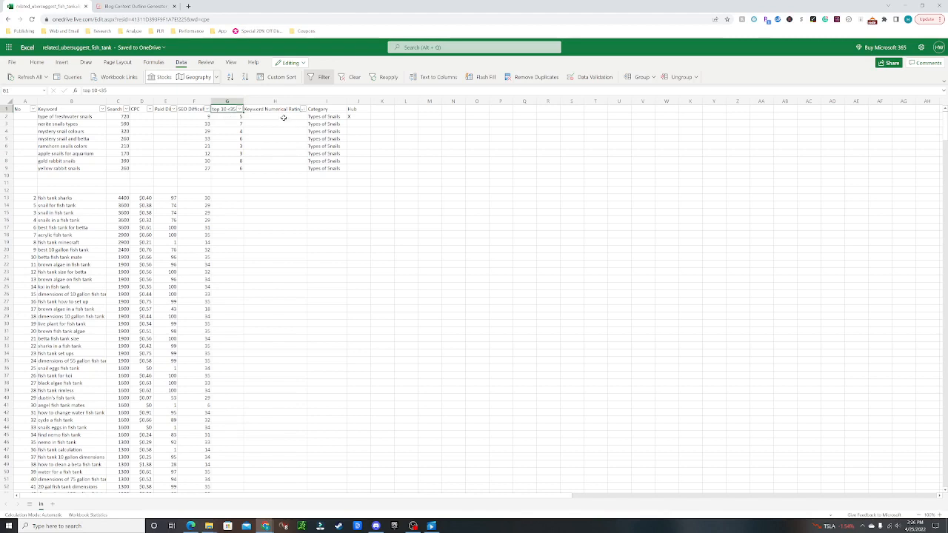
pyautogui.click(283, 117)
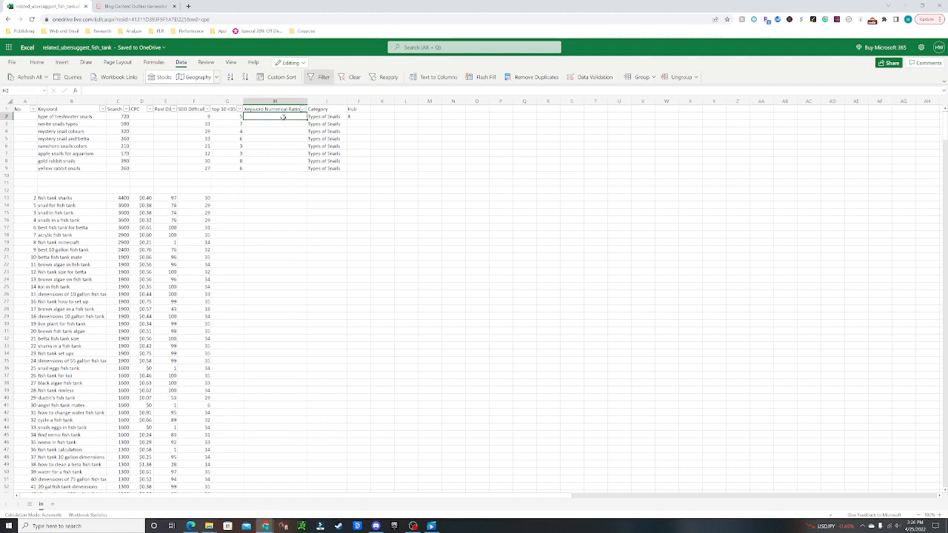
# Review the hub keyword "type of freshwater snails" against the supporting snail keywords, their metrics and the empty rating cells.
pyautogui.moveTo(74, 116); pyautogui.dragTo(237, 170)
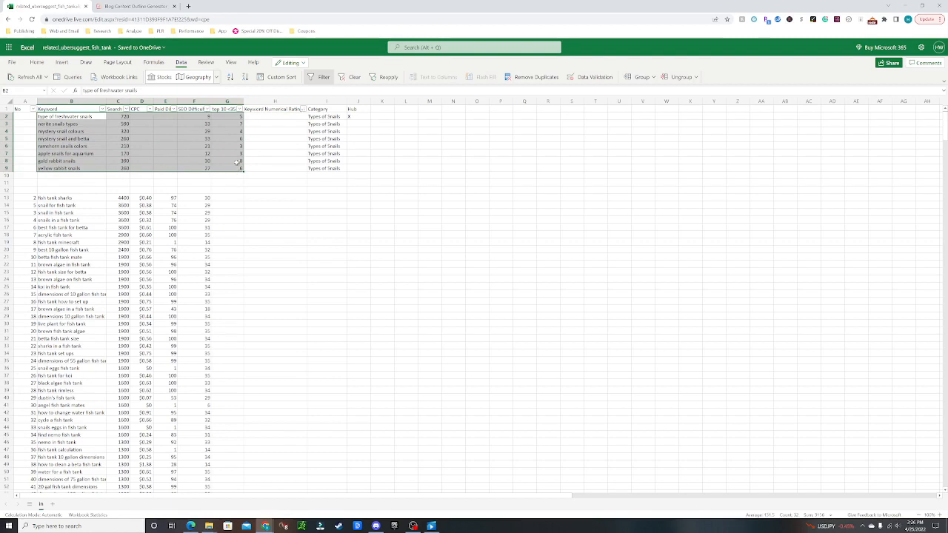
pyautogui.click(264, 116)
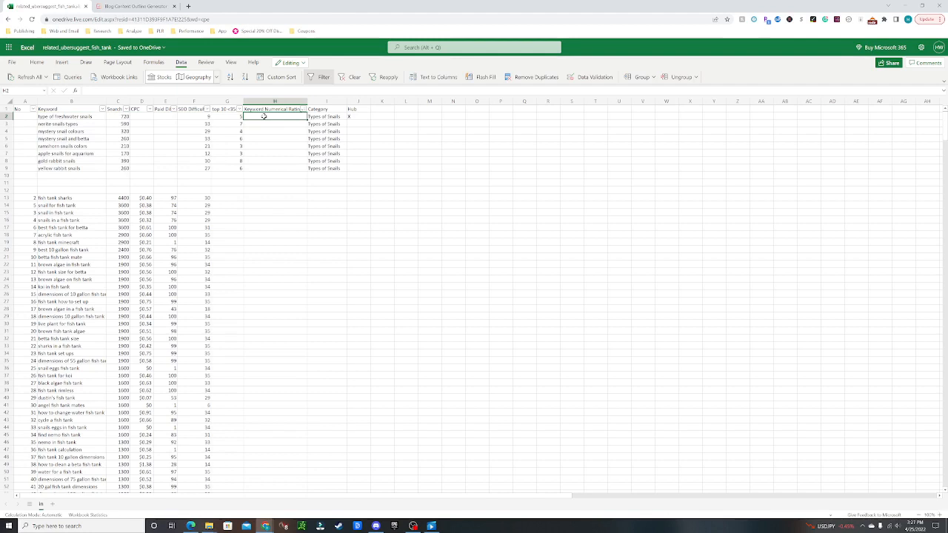
pyautogui.moveTo(79, 126); pyautogui.dragTo(261, 167)
pyautogui.click(261, 167)
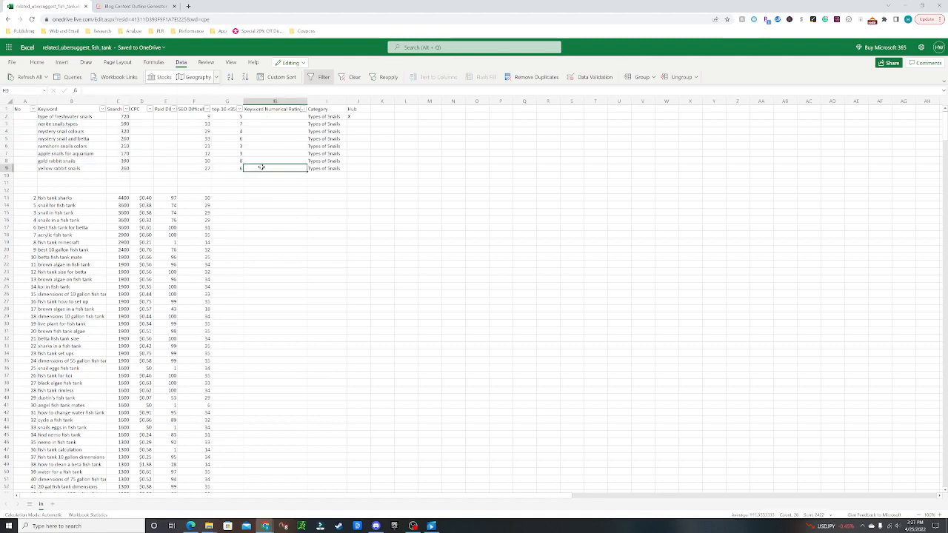
pyautogui.click(65, 117)
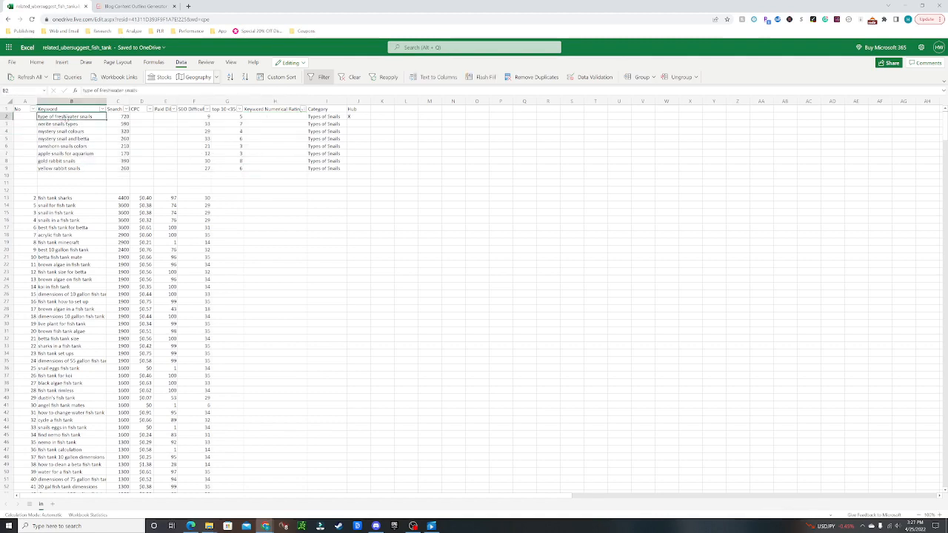
pyautogui.doubleClick(82, 116)
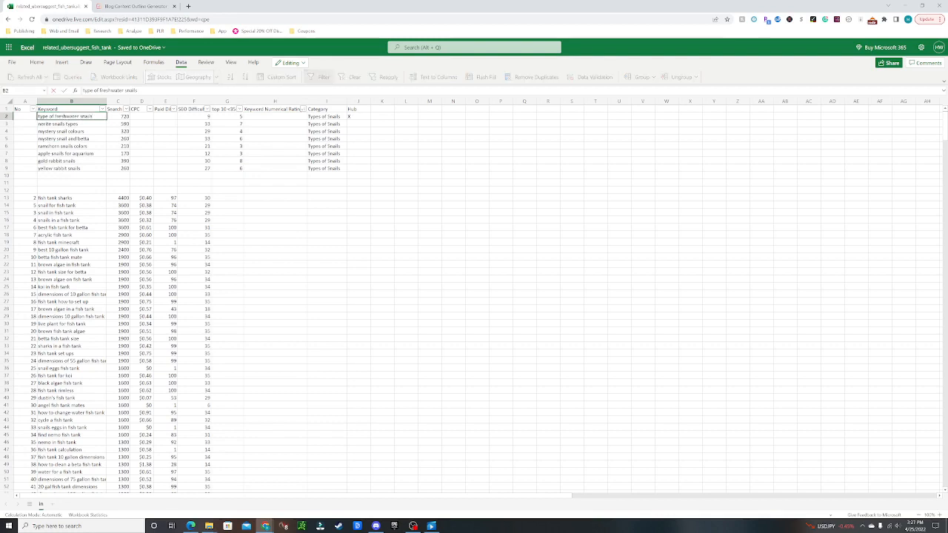
pyautogui.click(266, 116)
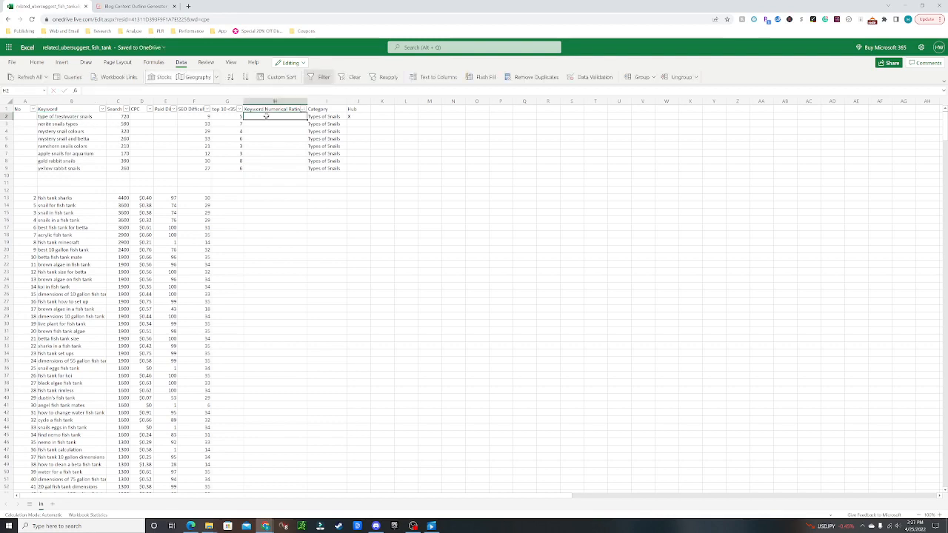
pyautogui.click(72, 123)
pyautogui.moveTo(72, 124)
pyautogui.mouseDown()
pyautogui.moveTo(296, 172)
pyautogui.moveTo(111, 141)
pyautogui.moveTo(77, 124)
pyautogui.moveTo(267, 167)
pyautogui.mouseUp()
pyautogui.click(294, 170)
pyautogui.click(77, 124)
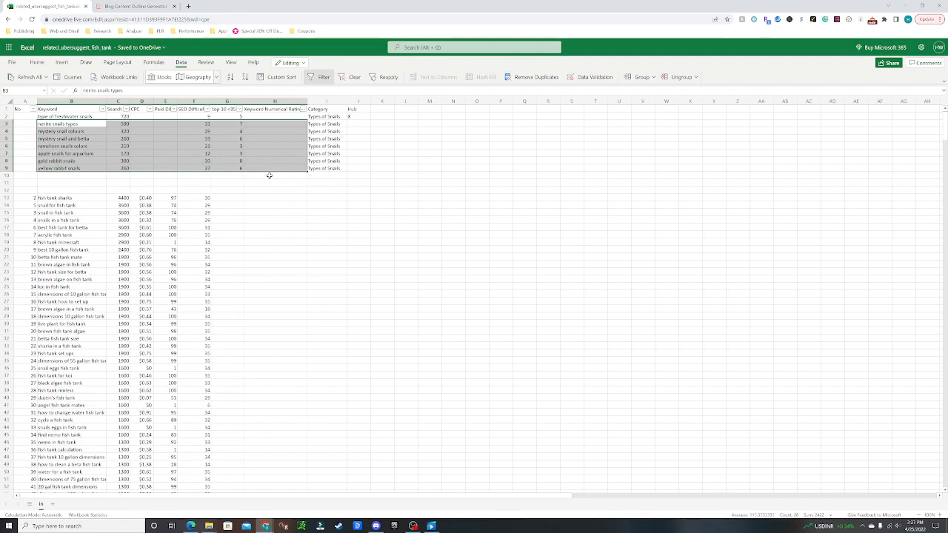
pyautogui.click(269, 175)
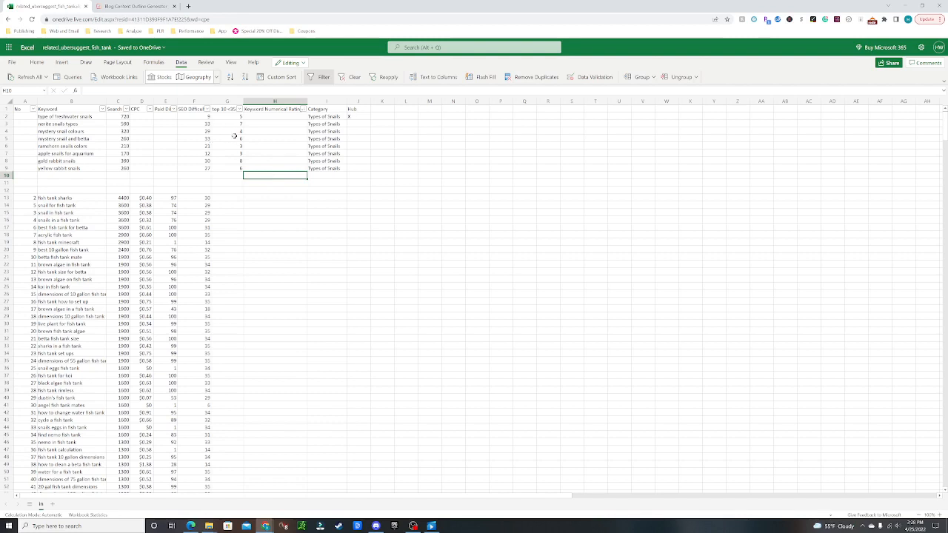
# Widen the Keyword Numerical Rating column to leave room beside its heading.
pyautogui.click(272, 117)
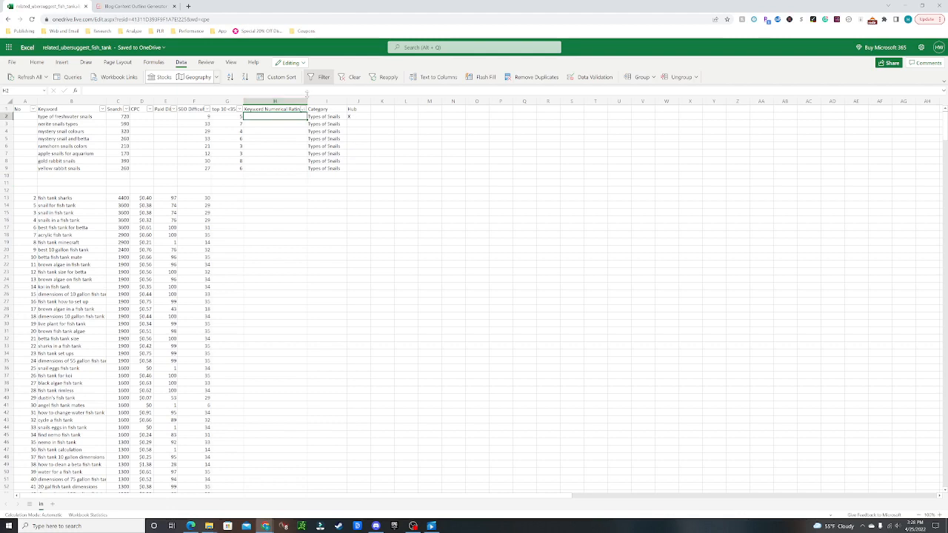
pyautogui.moveTo(308, 101); pyautogui.dragTo(310, 101)
pyautogui.doubleClick(310, 101)
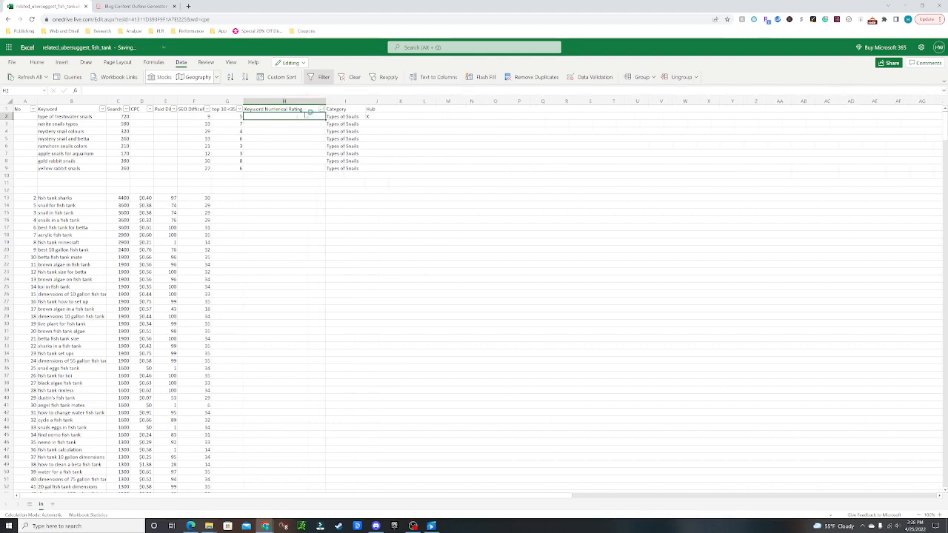
# Enter the rating formula =(C2/100)*(36-F2)*(G2*10) in the Keyword Numerical Rating cell for "type of freshwater snails".
pyautogui.doubleClick(293, 114)
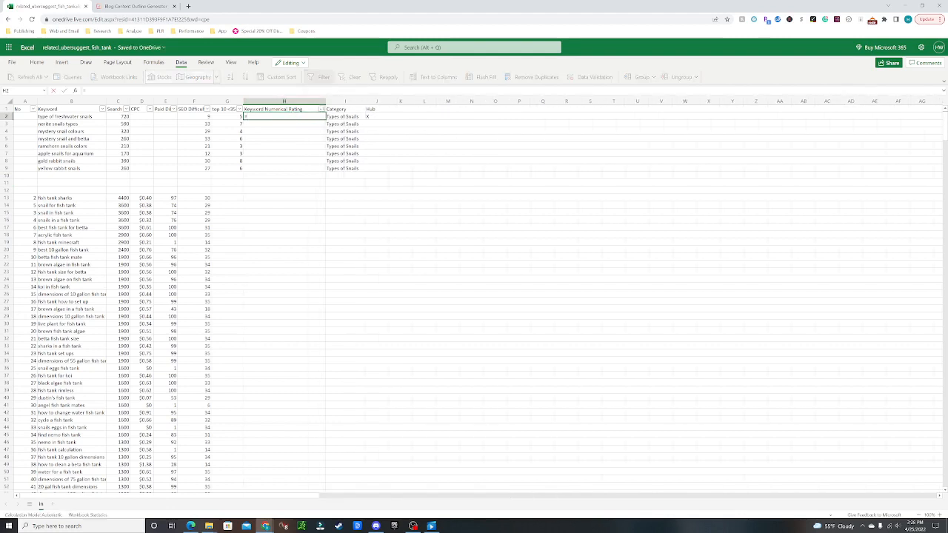
pyautogui.write('=')
pyautogui.click(123, 117)
pyautogui.write('/100)*')
pyautogui.write('(36')
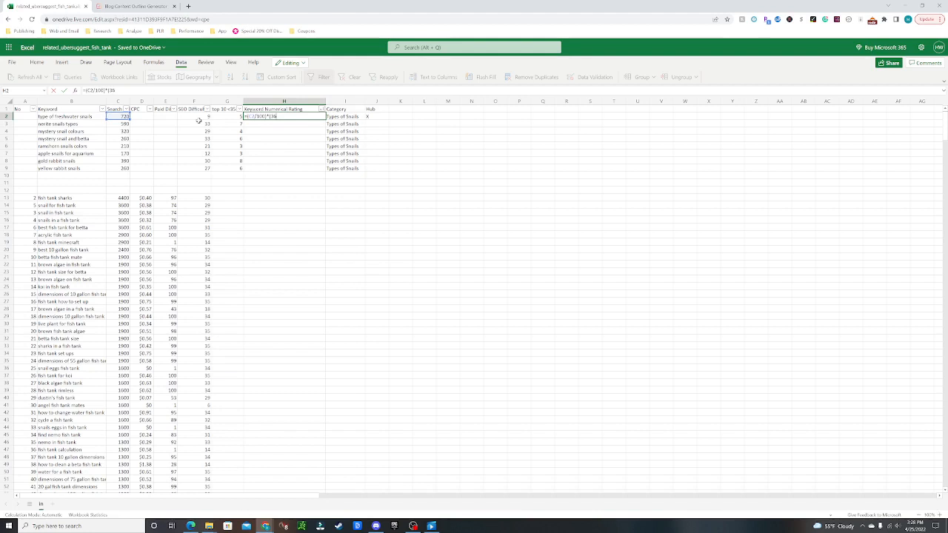
pyautogui.write('-')
pyautogui.click(208, 117)
pyautogui.write(')')
pyautogui.moveTo(285, 116); pyautogui.dragTo(269, 116)
pyautogui.click(286, 117)
pyautogui.click(234, 117)
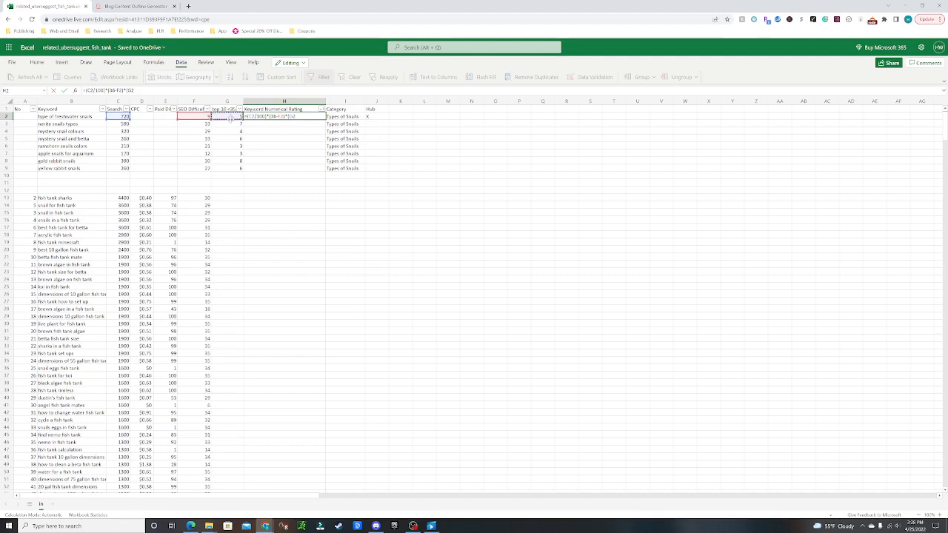
pyautogui.write('*10')
pyautogui.moveTo(305, 116); pyautogui.dragTo(288, 117)
pyautogui.press('Return')
# Fill the rating formula down through row 9 and sort the snail keywords by Keyword Numerical Rating from largest to smallest.
pyautogui.click(313, 118)
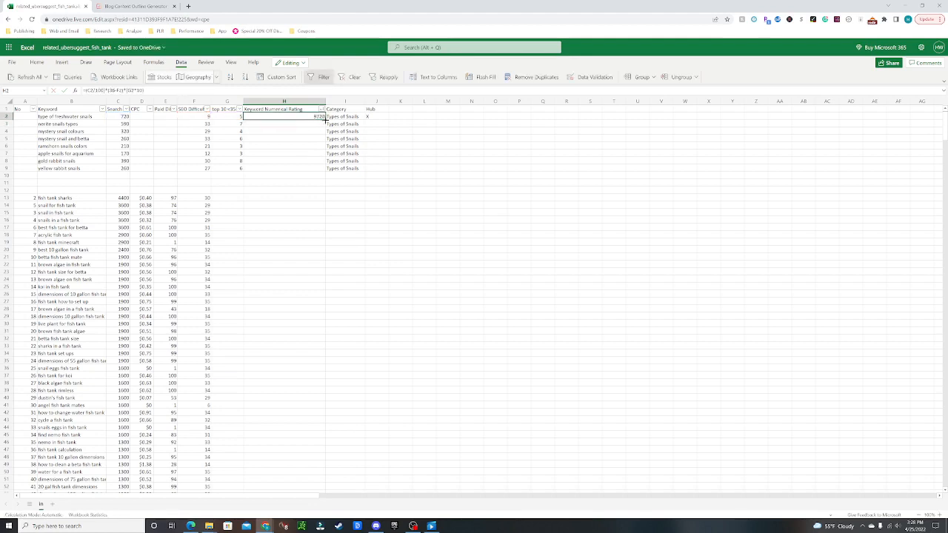
pyautogui.moveTo(325, 120); pyautogui.dragTo(319, 169)
pyautogui.click(299, 169)
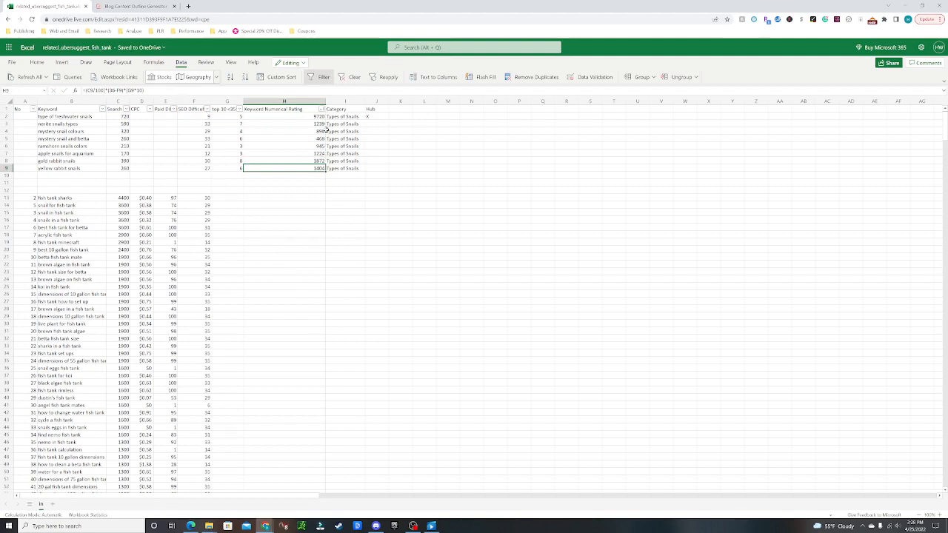
pyautogui.click(322, 110)
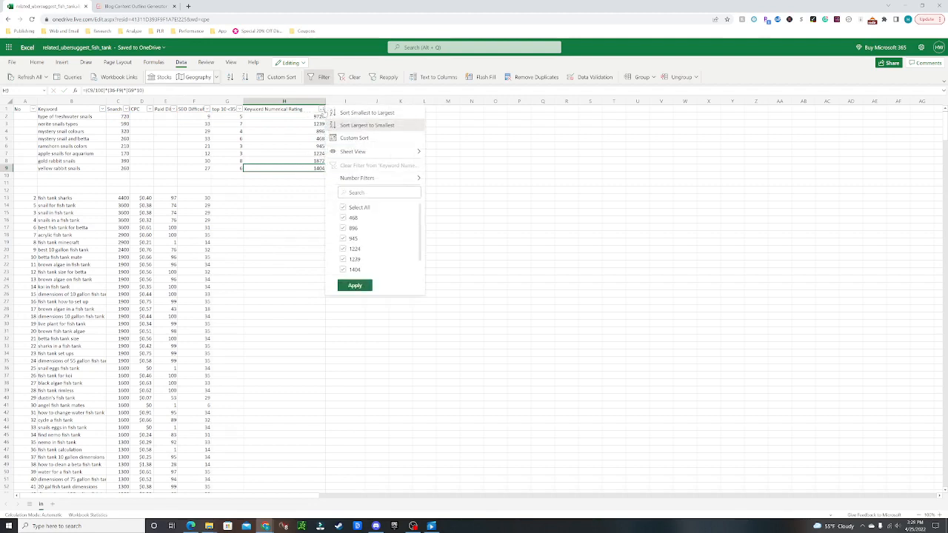
pyautogui.click(363, 125)
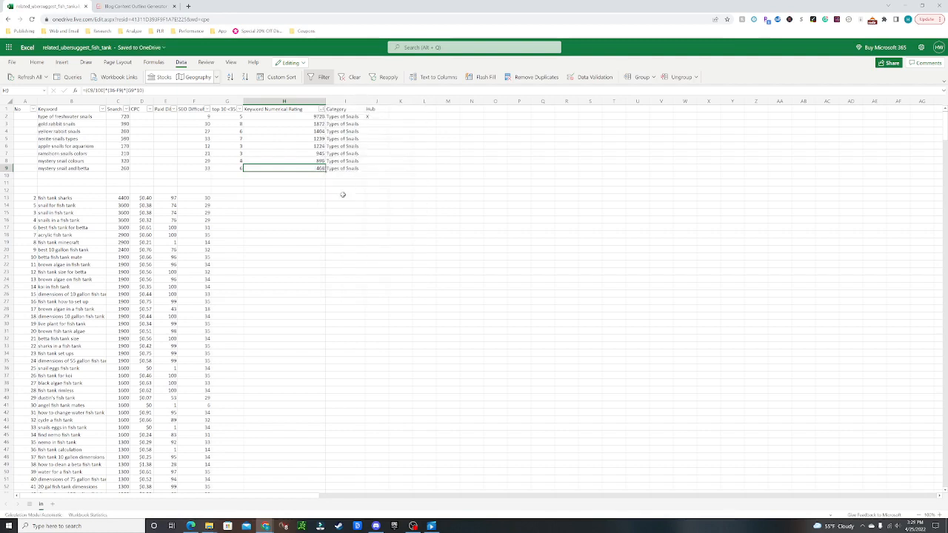
# Examine the hub keyword's row and the sorted supporting snail keywords with their ratings and categories.
pyautogui.moveTo(75, 117); pyautogui.dragTo(370, 116)
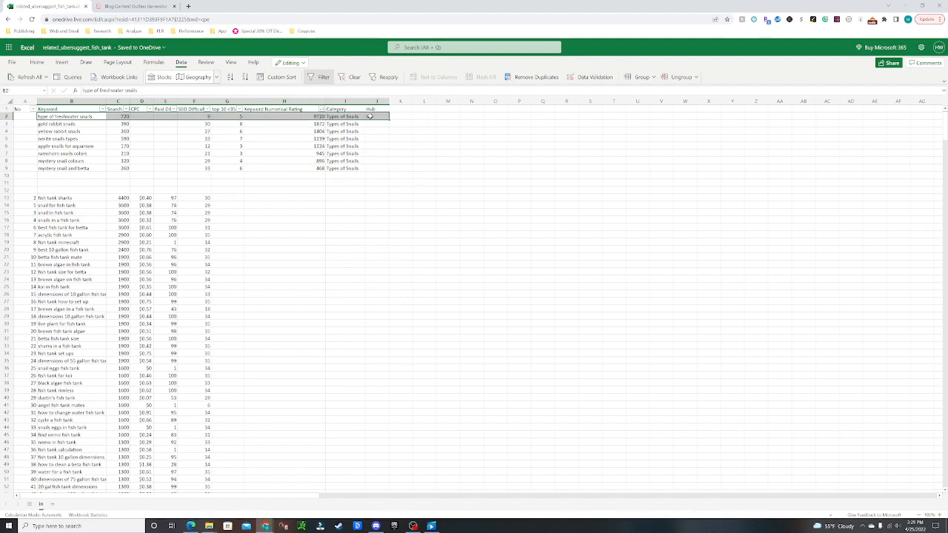
pyautogui.click(370, 117)
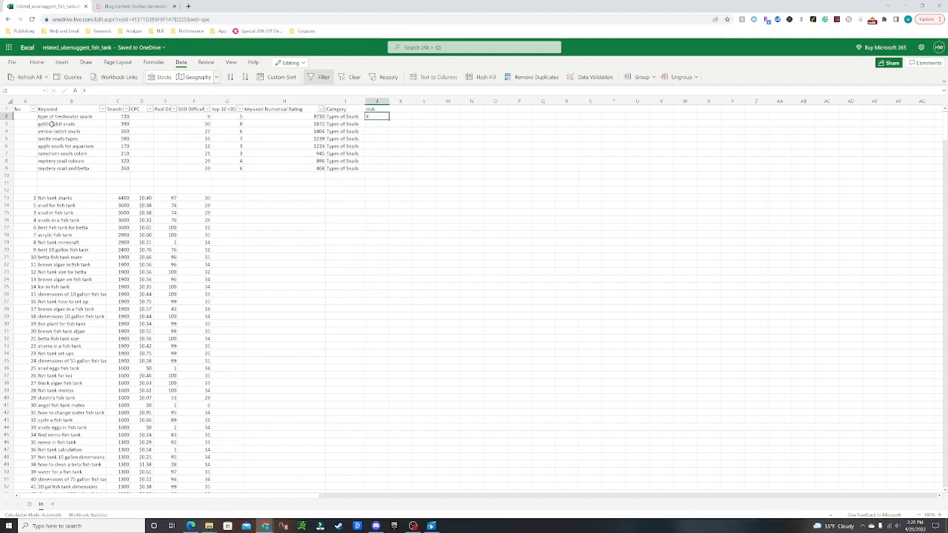
pyautogui.moveTo(44, 123); pyautogui.dragTo(300, 129)
pyautogui.click(141, 135)
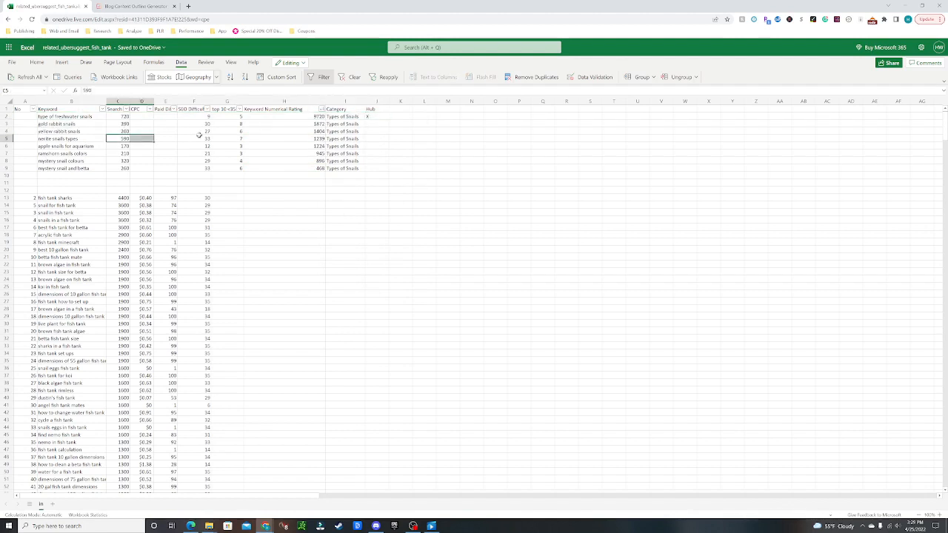
pyautogui.moveTo(69, 124); pyautogui.dragTo(348, 170)
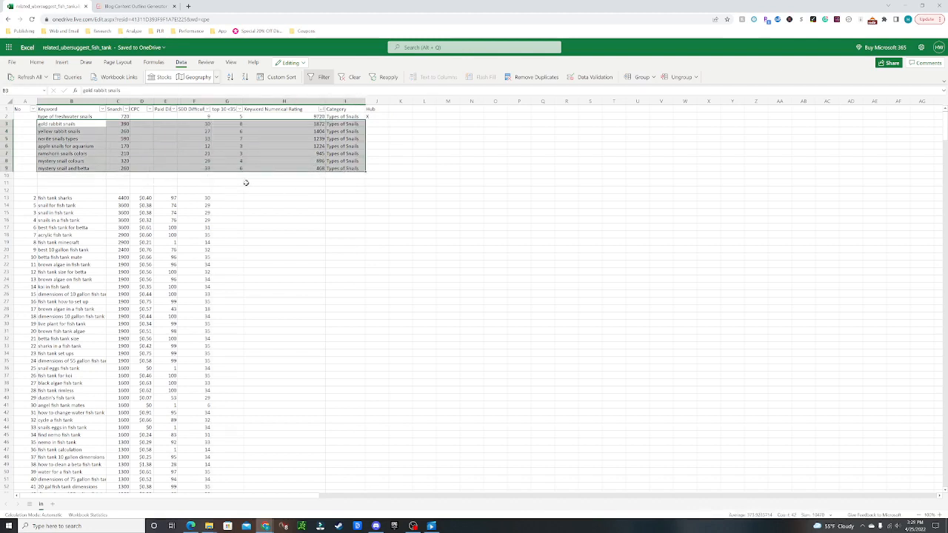
# Review the supporting keyword rows from "gold rabbit snails" to "mystery snail and betta" and the rating formula of the hub keyword.
pyautogui.click(295, 176)
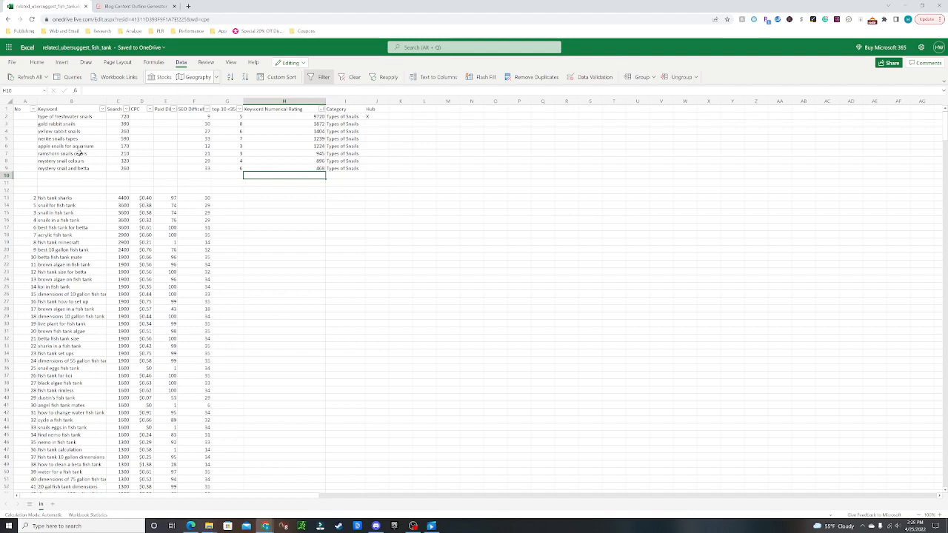
pyautogui.click(59, 124)
pyautogui.moveTo(74, 124); pyautogui.dragTo(294, 124)
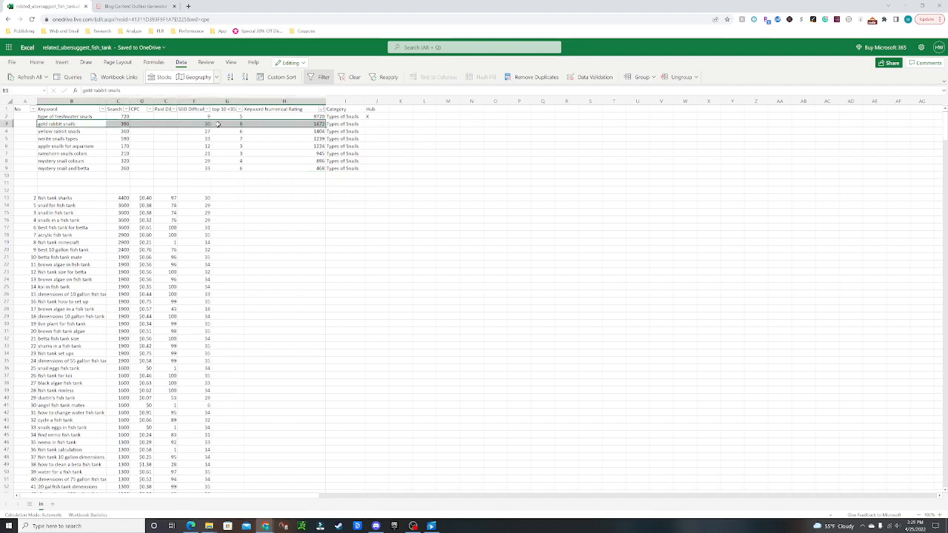
pyautogui.click(194, 123)
pyautogui.click(84, 118)
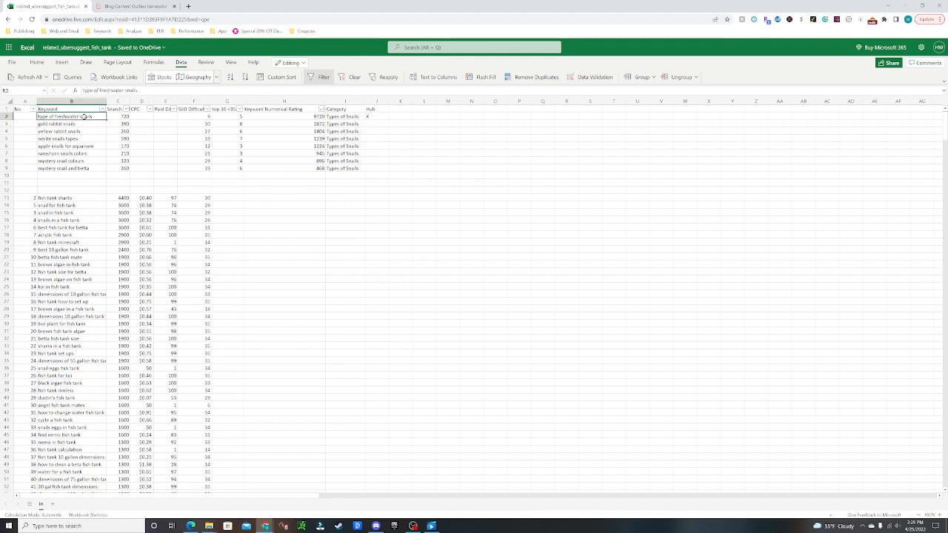
pyautogui.moveTo(78, 132); pyautogui.dragTo(348, 131)
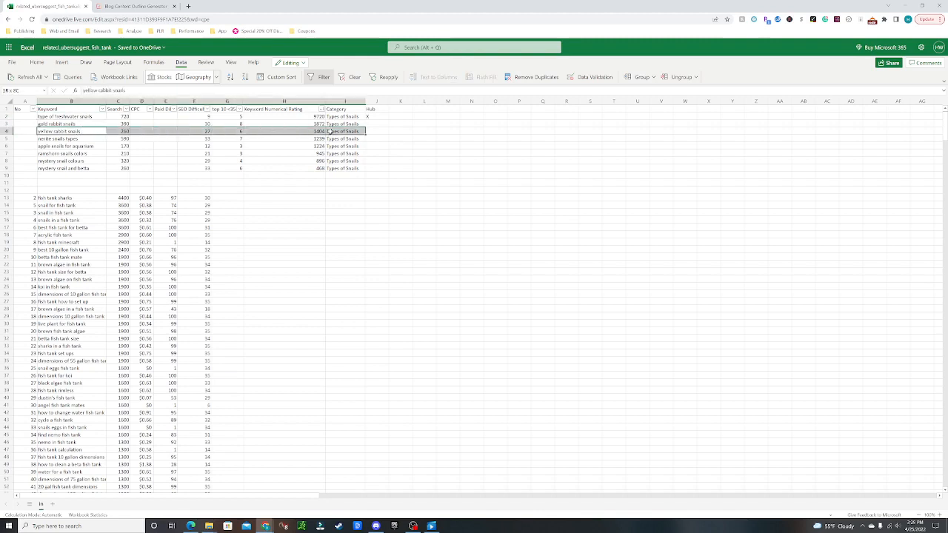
pyautogui.click(98, 139)
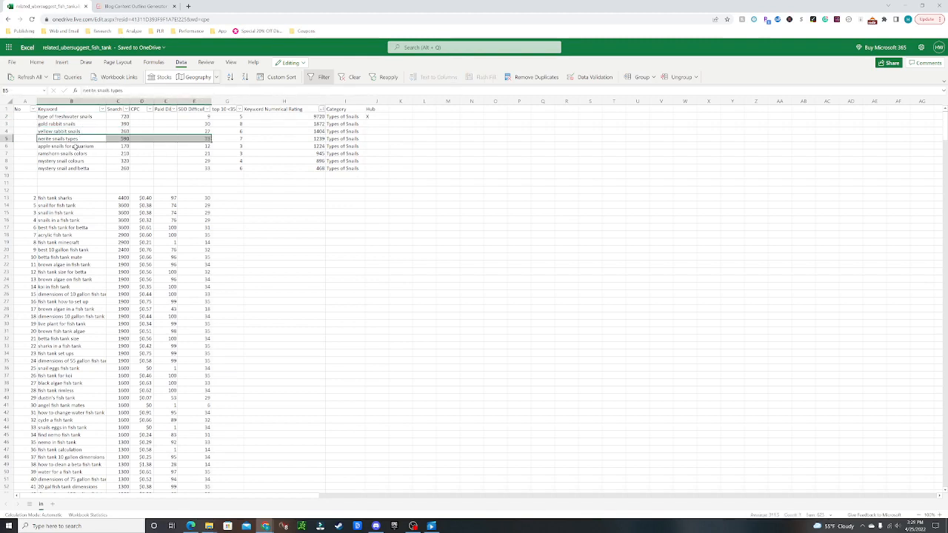
pyautogui.click(87, 125)
pyautogui.moveTo(87, 125); pyautogui.dragTo(287, 161)
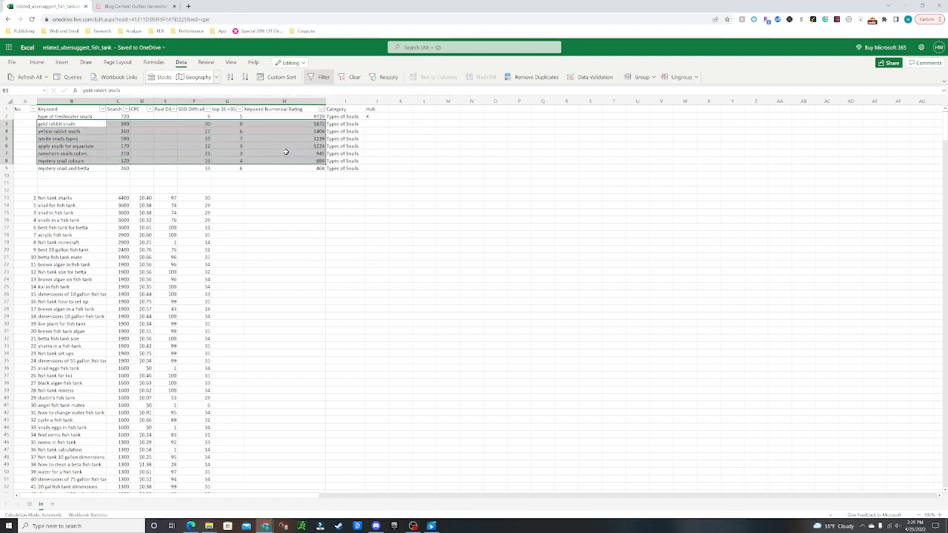
pyautogui.click(293, 109)
pyautogui.click(294, 117)
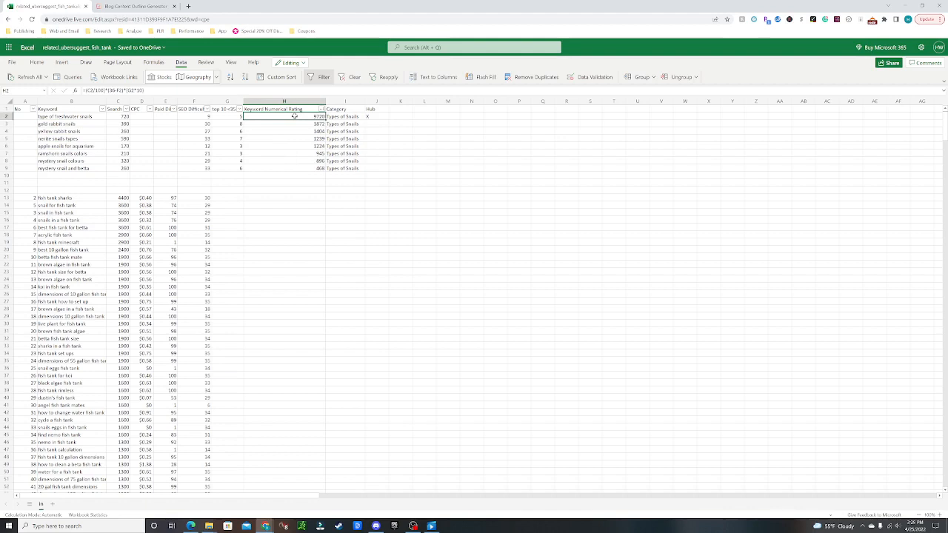
pyautogui.click(87, 169)
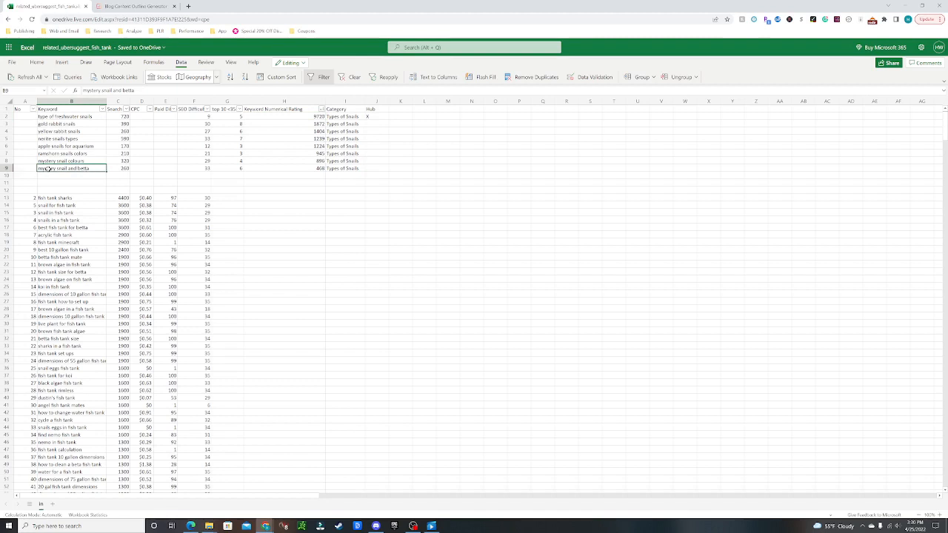
pyautogui.moveTo(52, 169); pyautogui.dragTo(317, 169)
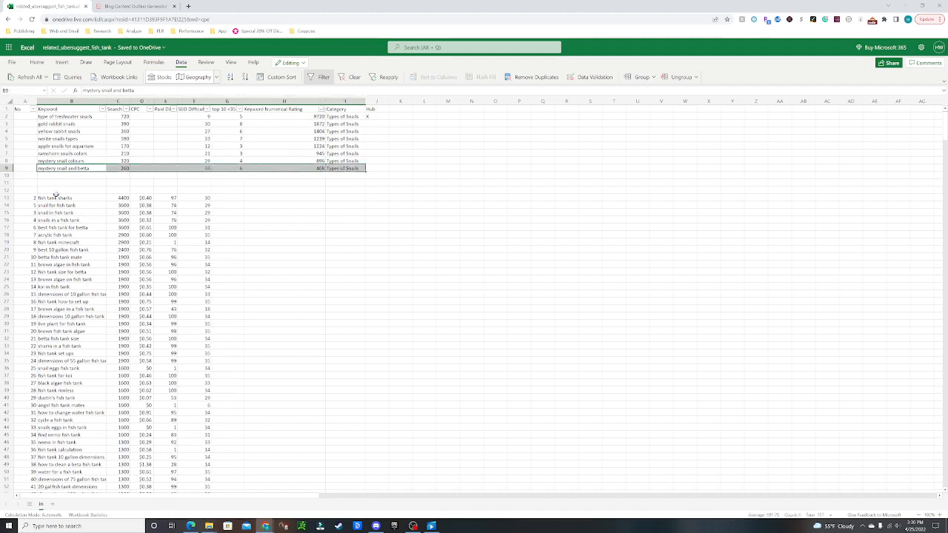
pyautogui.click(85, 168)
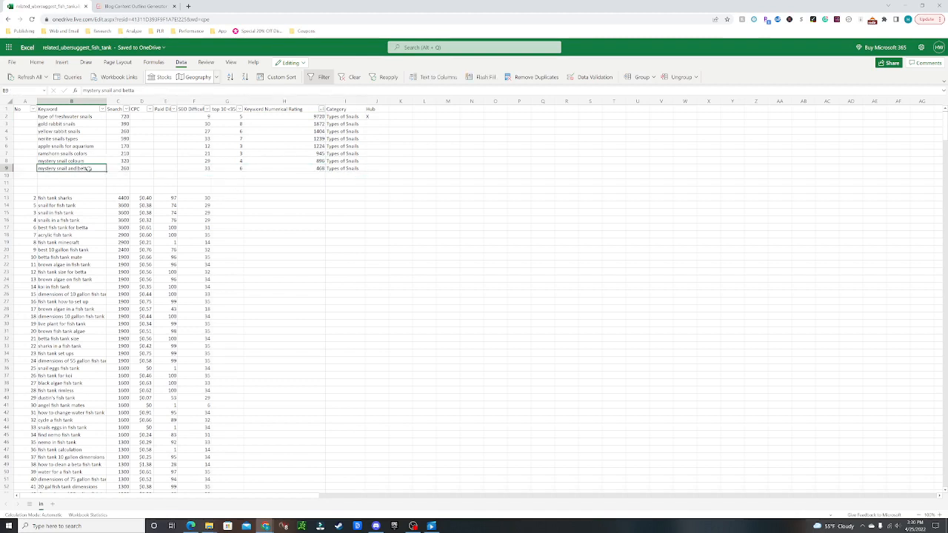
# Enter "mystery snail care" as a keyword in the empty row below "mystery snail and betta".
pyautogui.click(90, 176)
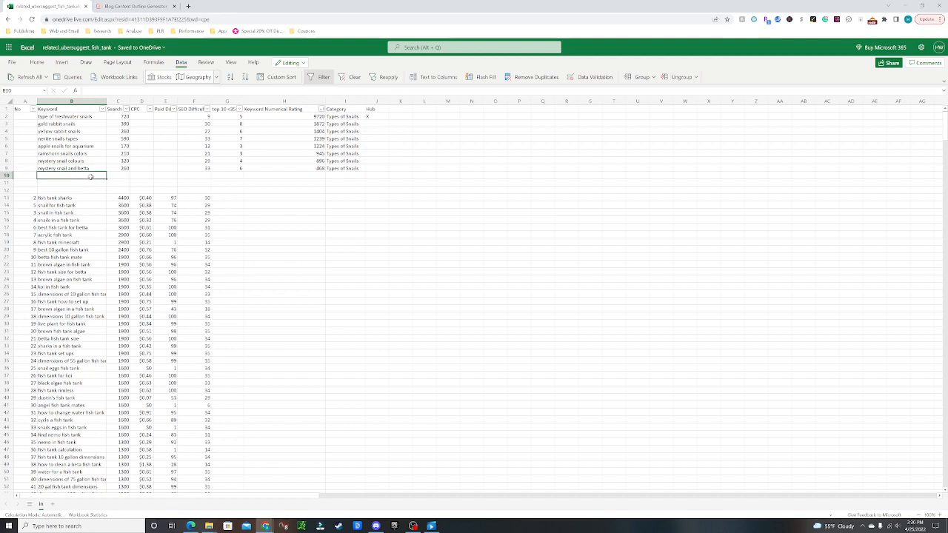
pyautogui.write('mystery')
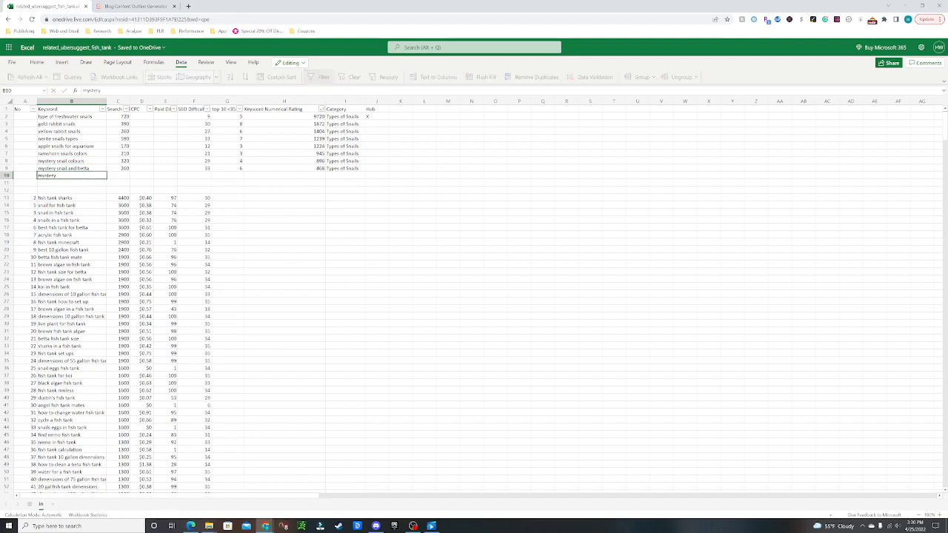
pyautogui.write(' snail care')
pyautogui.press('Return')
pyautogui.click(99, 176)
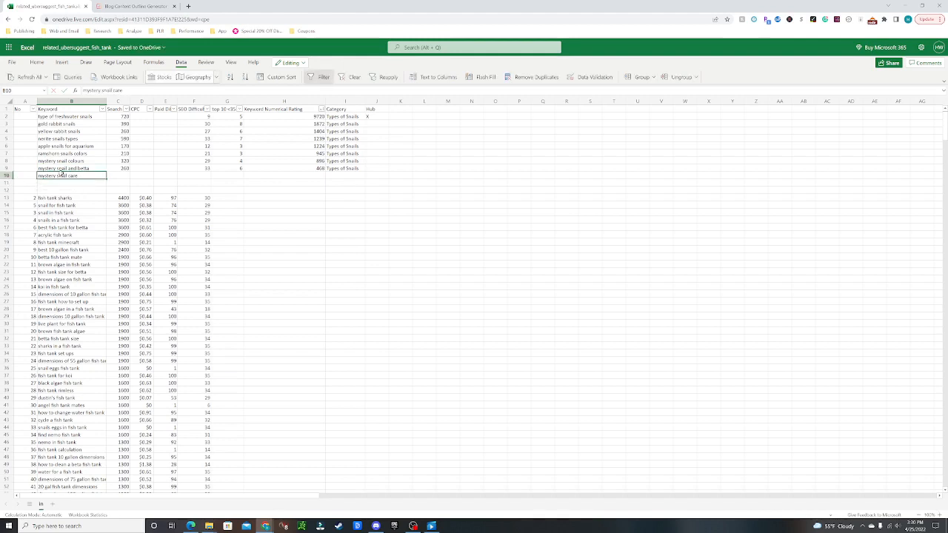
# Clear the contents of the "mystery snail care" row from Keyword through Category.
pyautogui.moveTo(97, 174); pyautogui.dragTo(326, 176)
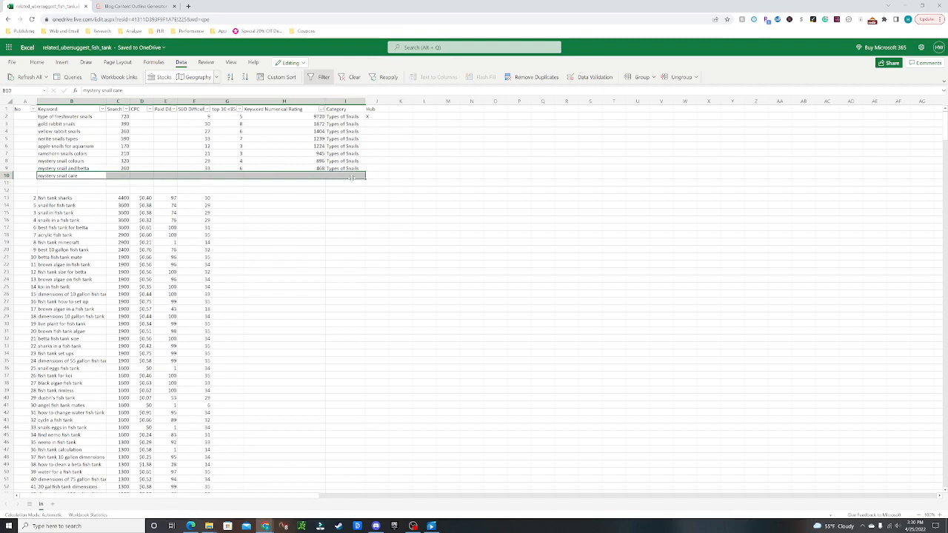
pyautogui.click(323, 178)
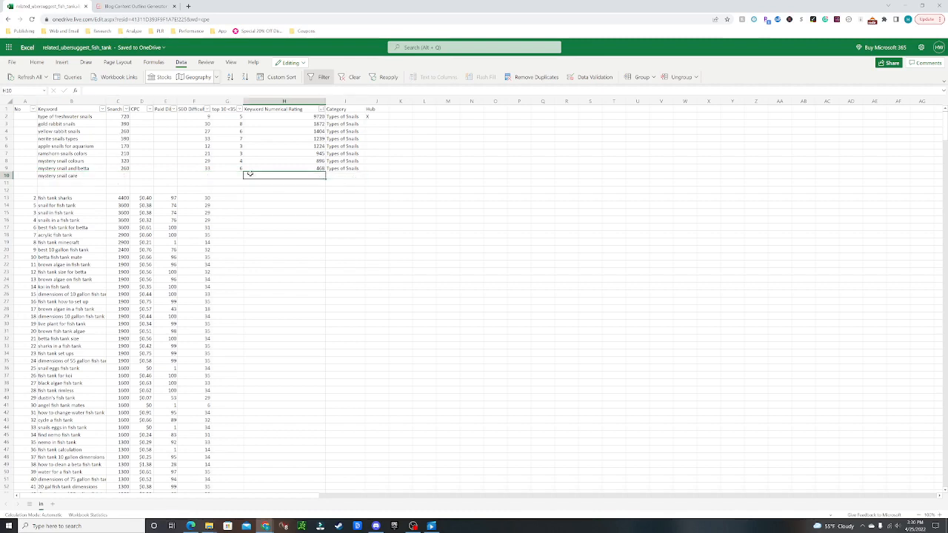
pyautogui.click(79, 176)
pyautogui.moveTo(144, 174); pyautogui.dragTo(330, 177)
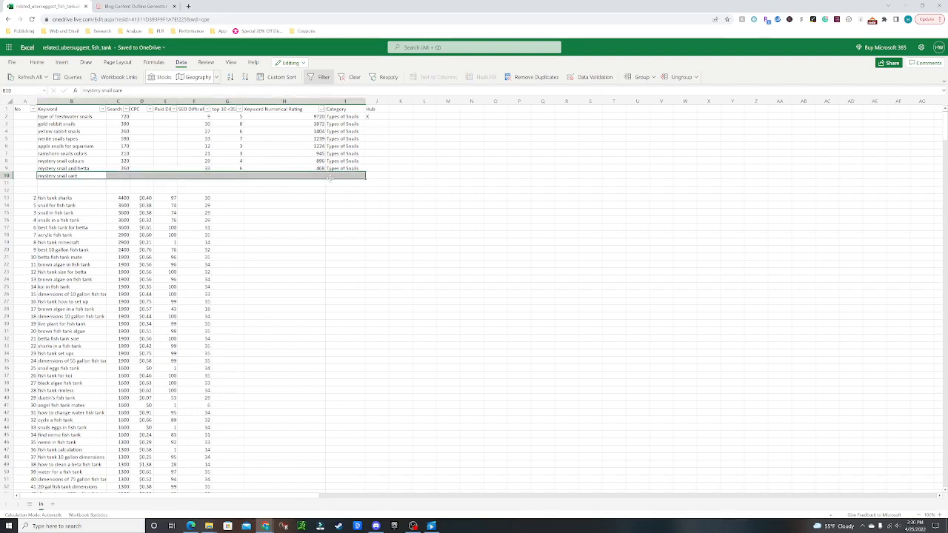
pyautogui.press('Delete')
pyautogui.click(350, 181)
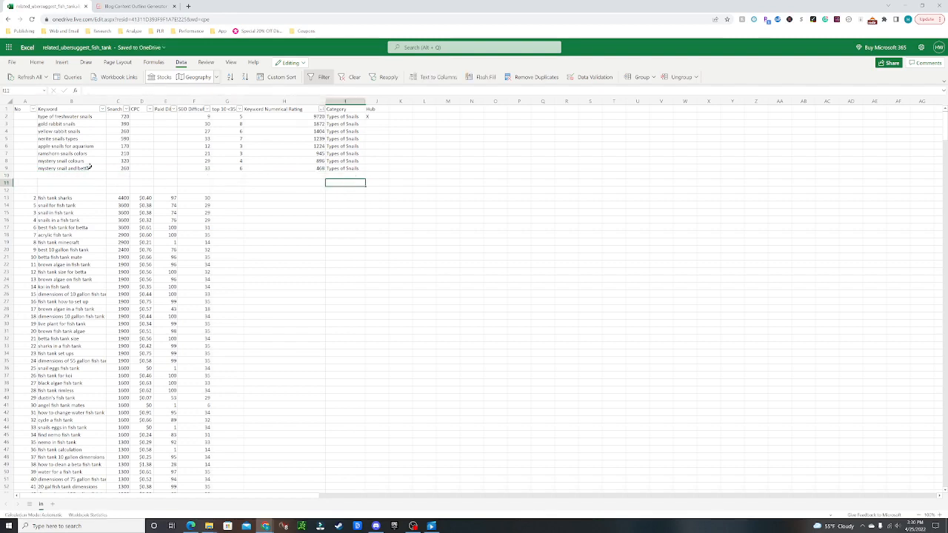
# Examine the categorized snail keyword block, its hub row and supporting rows, alongside the search volumes of the fish tank keywords beneath it.
pyautogui.moveTo(120, 117); pyautogui.dragTo(346, 164)
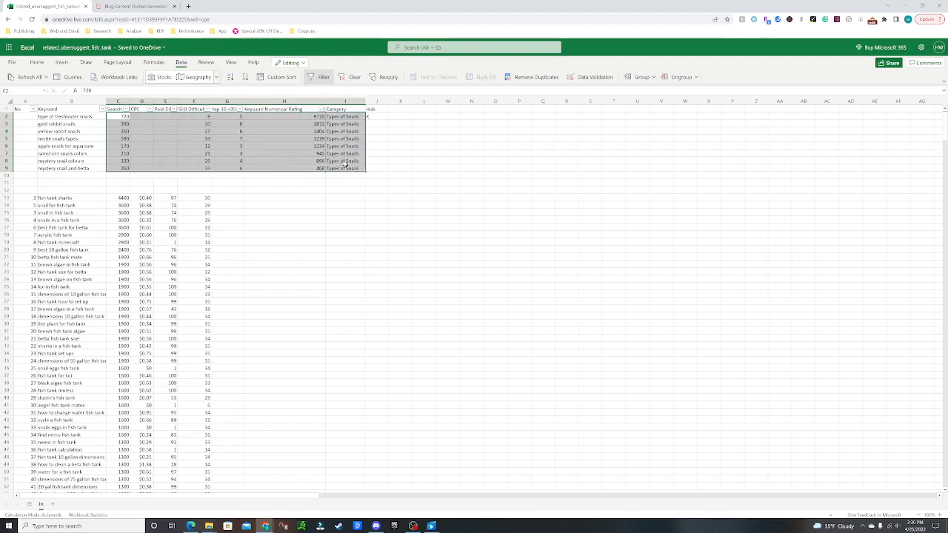
pyautogui.click(346, 167)
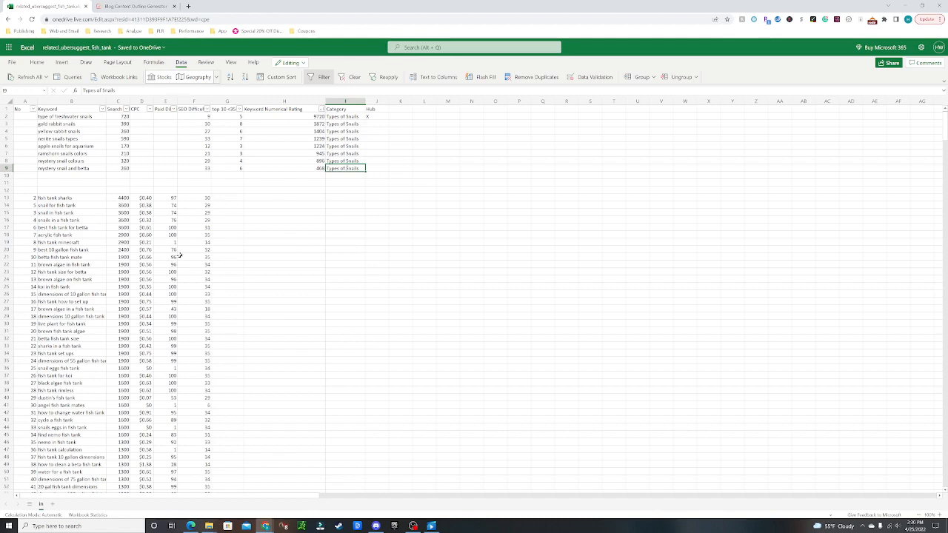
pyautogui.moveTo(122, 198); pyautogui.dragTo(110, 229)
pyautogui.click(118, 190)
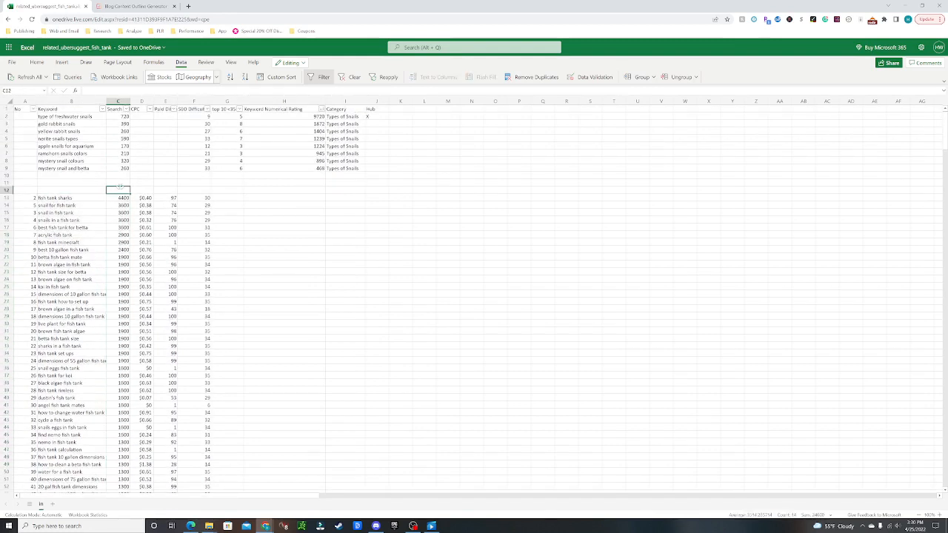
pyautogui.moveTo(64, 117); pyautogui.dragTo(337, 167)
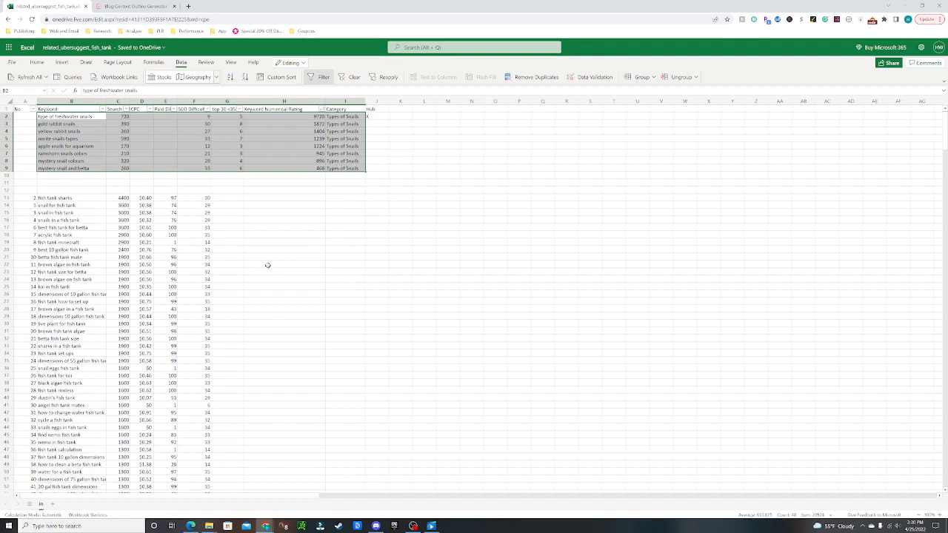
pyautogui.click(287, 243)
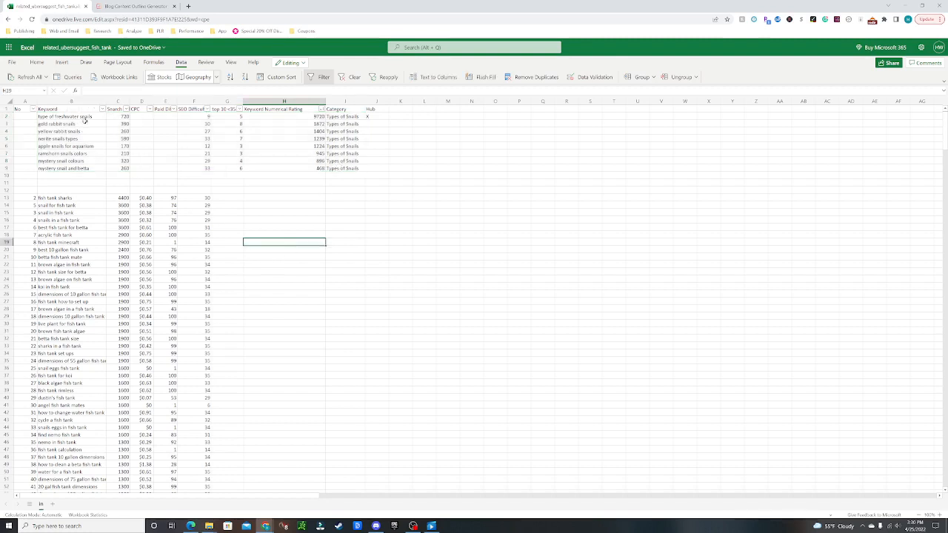
pyautogui.moveTo(82, 123); pyautogui.dragTo(372, 168)
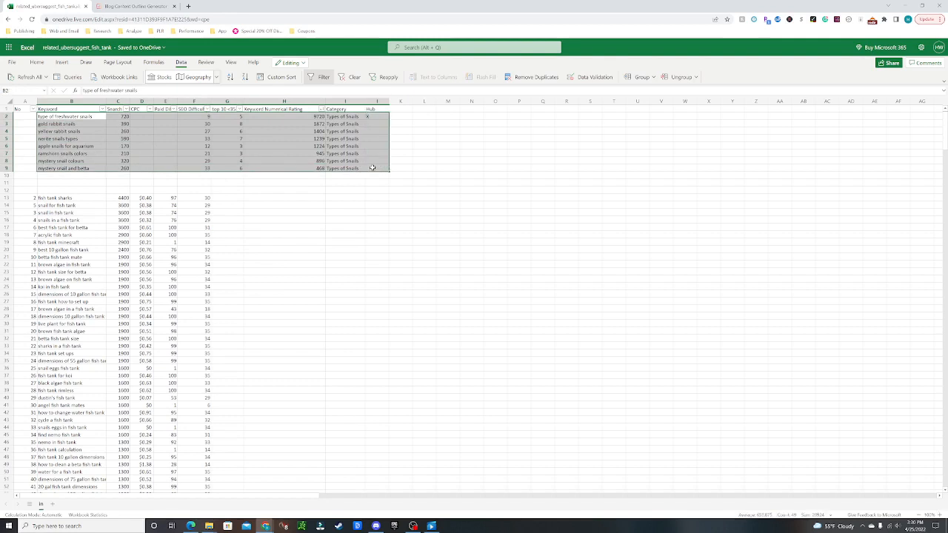
pyautogui.click(373, 168)
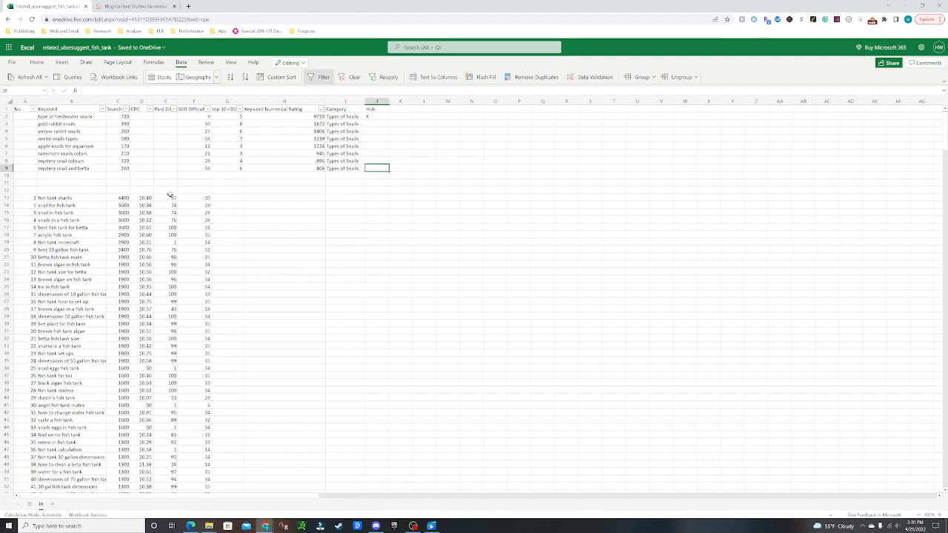
pyautogui.moveTo(86, 118); pyautogui.dragTo(372, 117)
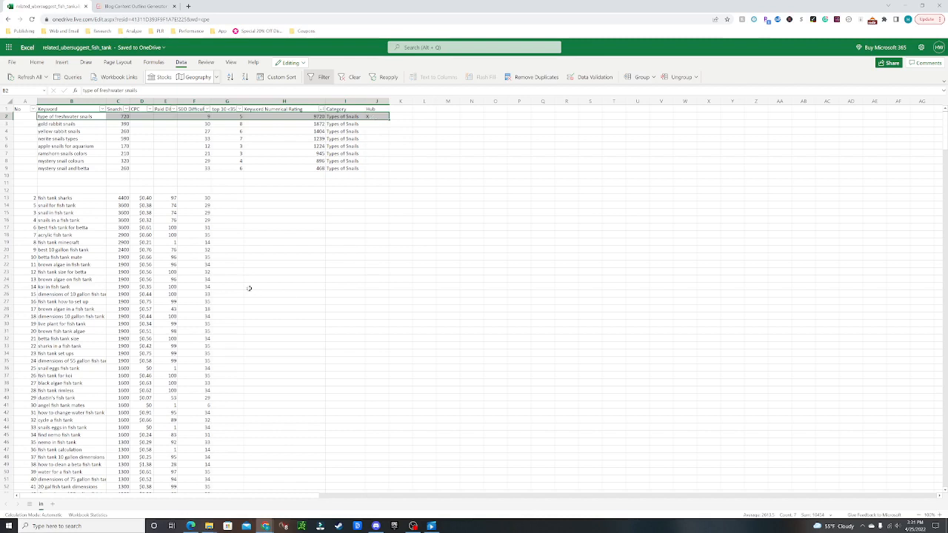
pyautogui.moveTo(87, 117); pyautogui.dragTo(368, 118)
pyautogui.moveTo(85, 131); pyautogui.dragTo(266, 168)
pyautogui.click(285, 249)
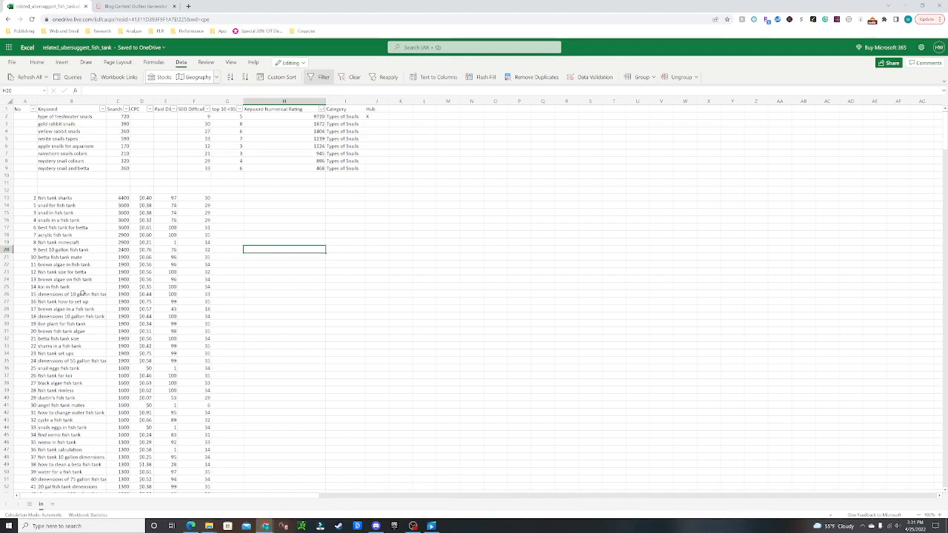
# Look through the long list of unrated fish tank keywords and check the hub keyword's rating formula in the first data row.
pyautogui.scroll(-20, 156, 329)
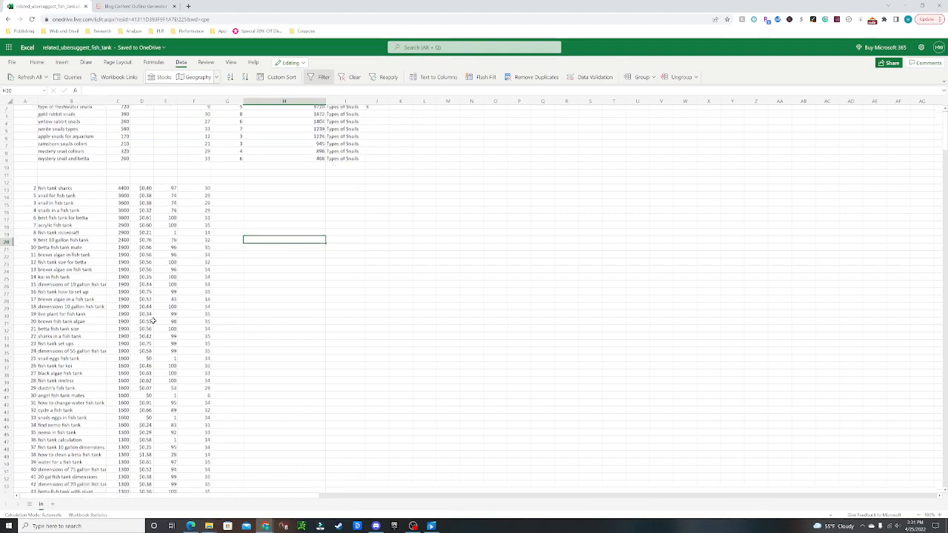
pyautogui.scroll(-20, 155, 328)
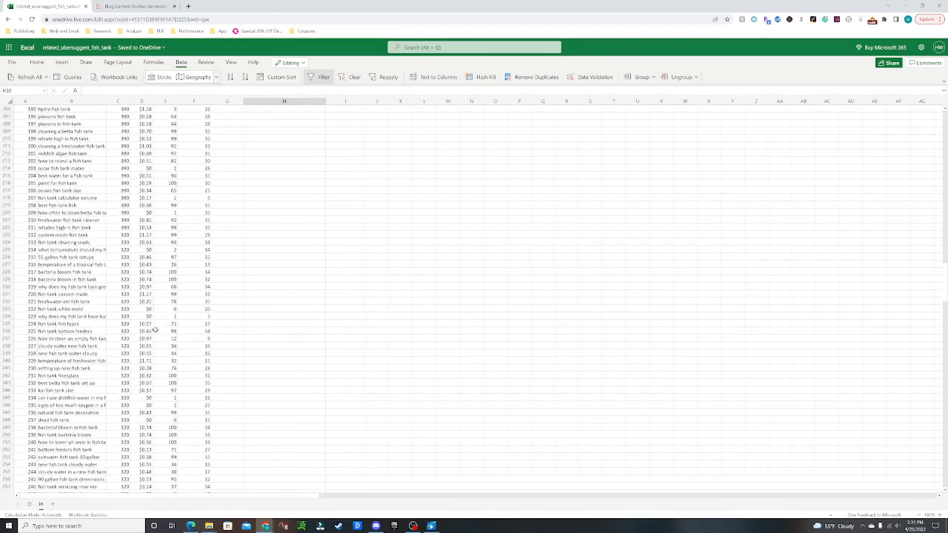
pyautogui.scroll(20, 227, 146)
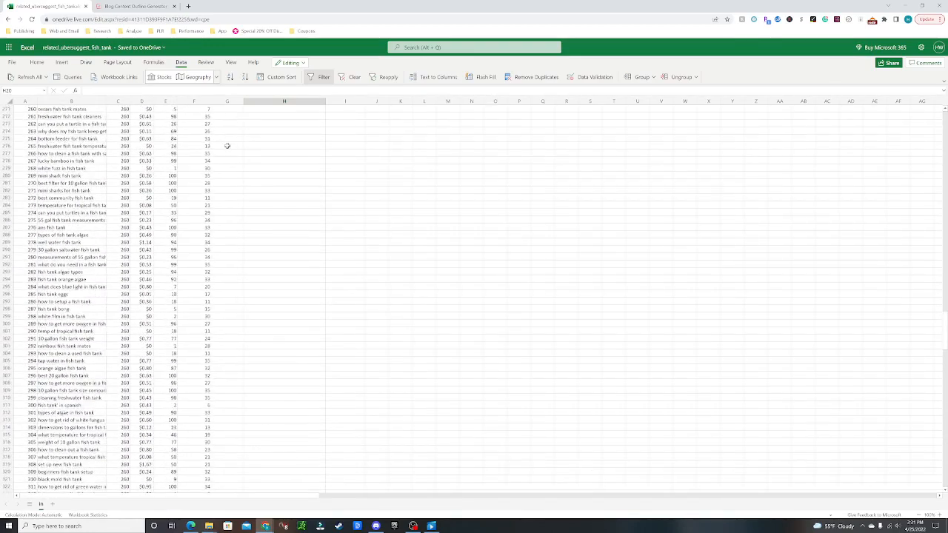
pyautogui.scroll(20, 226, 146)
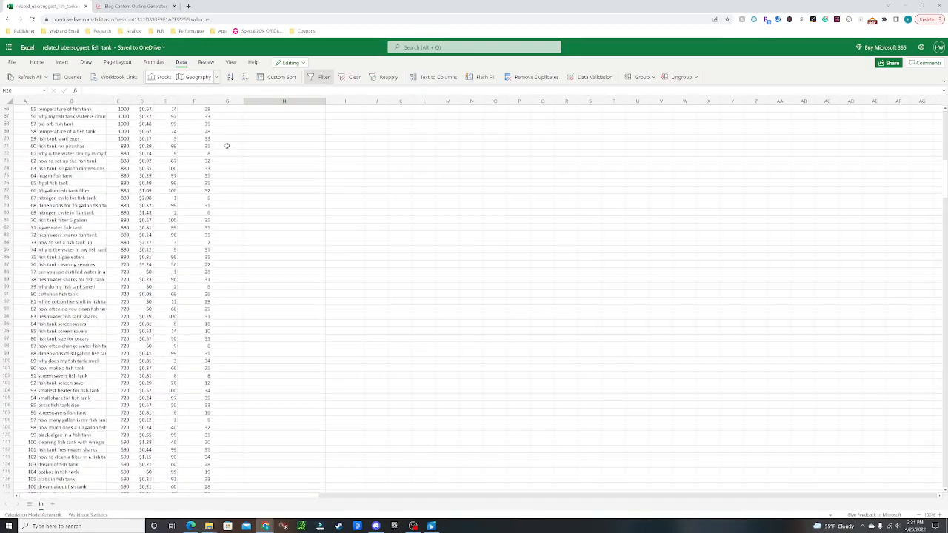
pyautogui.click(287, 116)
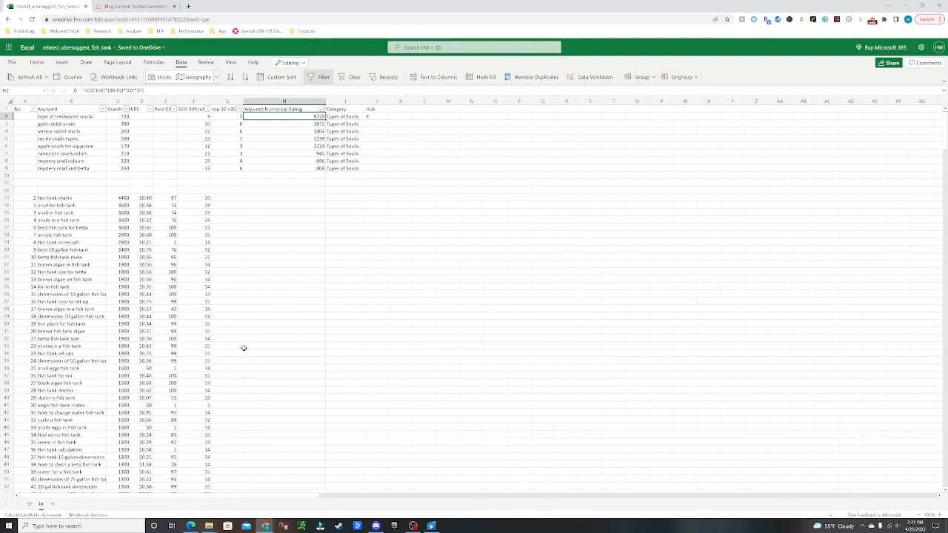
pyautogui.scroll(-20, 244, 348)
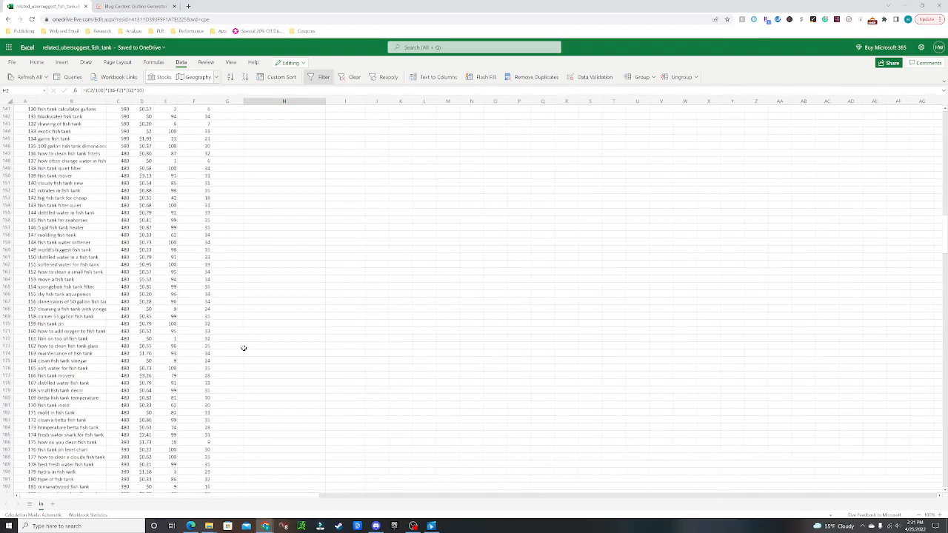
pyautogui.scroll(20, 244, 348)
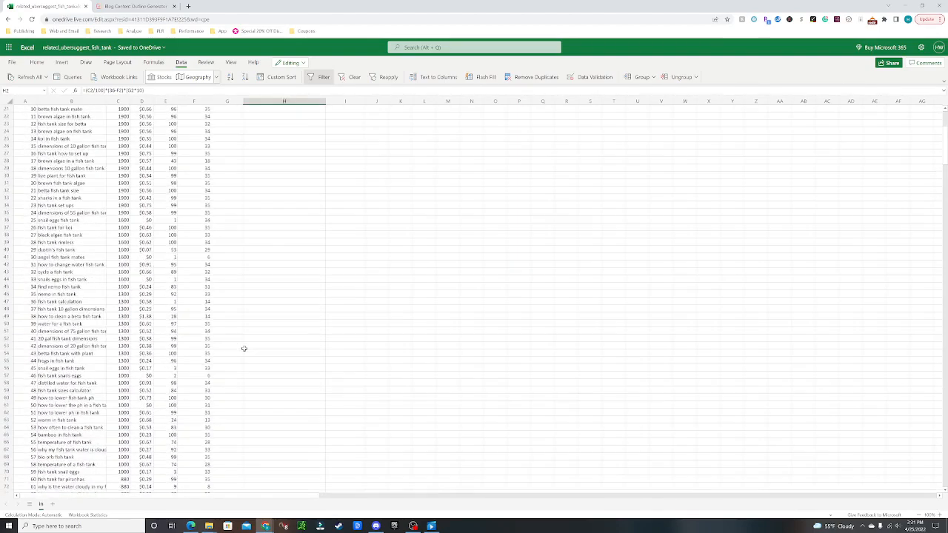
pyautogui.scroll(7, 244, 348)
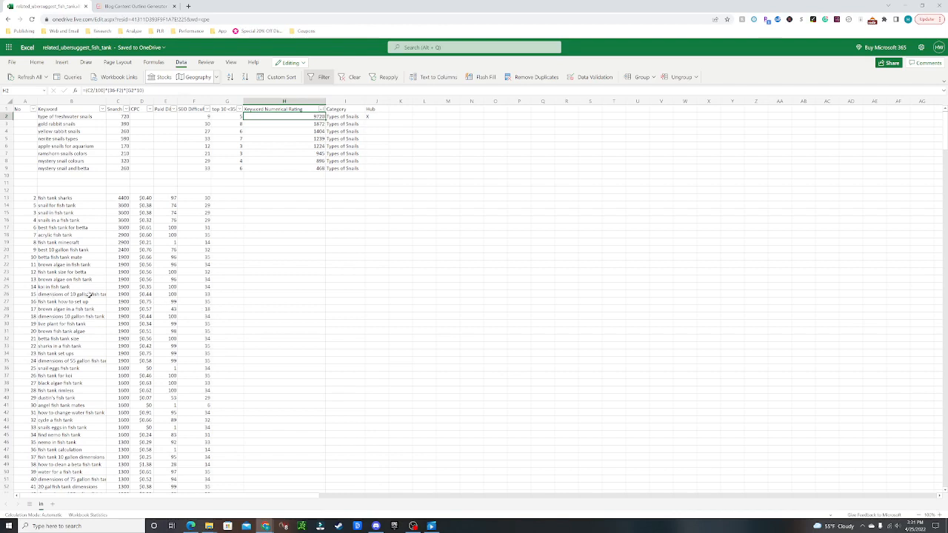
pyautogui.click(125, 302)
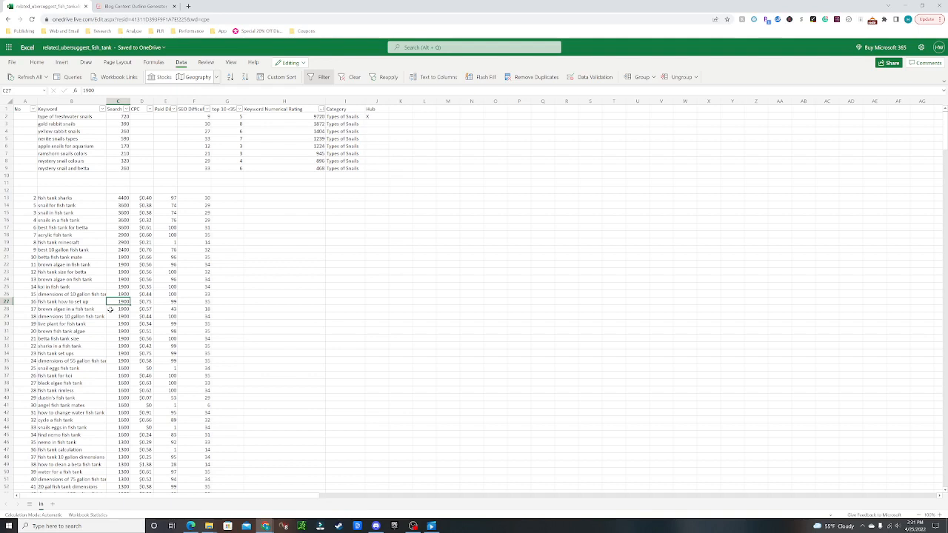
# Examine the search volume, CPC and difficulty data of the "live plant for fish tank" and "angel fish tank mates" keywords.
pyautogui.moveTo(69, 324); pyautogui.dragTo(206, 324)
pyautogui.click(44, 325)
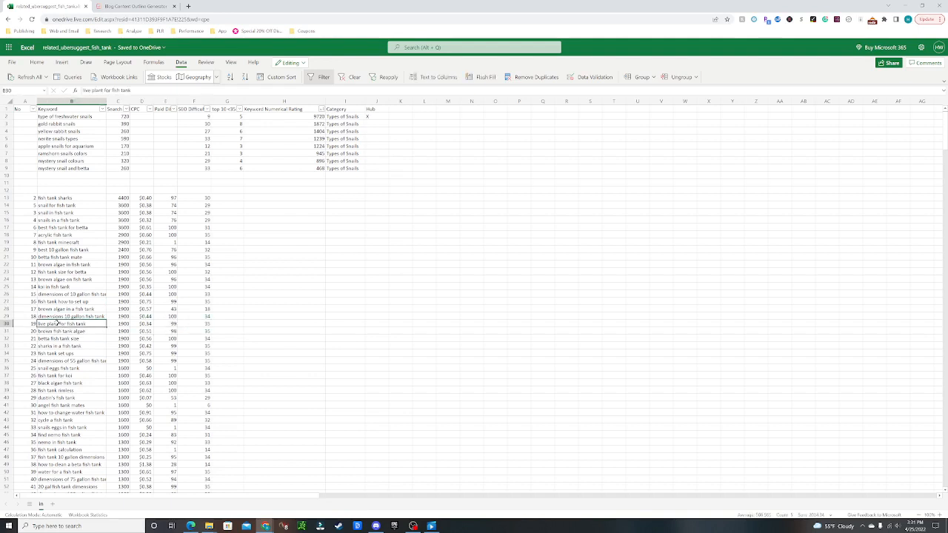
pyautogui.moveTo(43, 324); pyautogui.dragTo(196, 324)
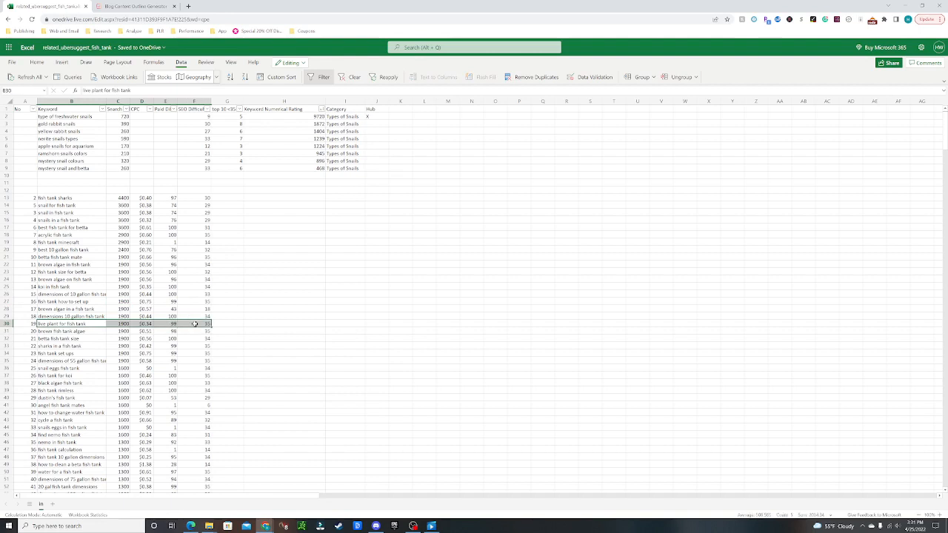
pyautogui.click(70, 326)
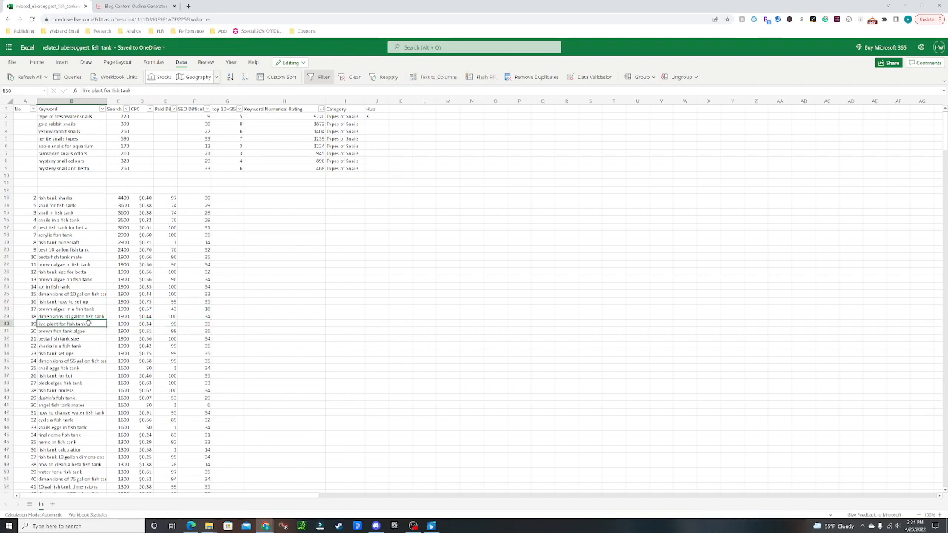
pyautogui.moveTo(49, 324); pyautogui.dragTo(202, 323)
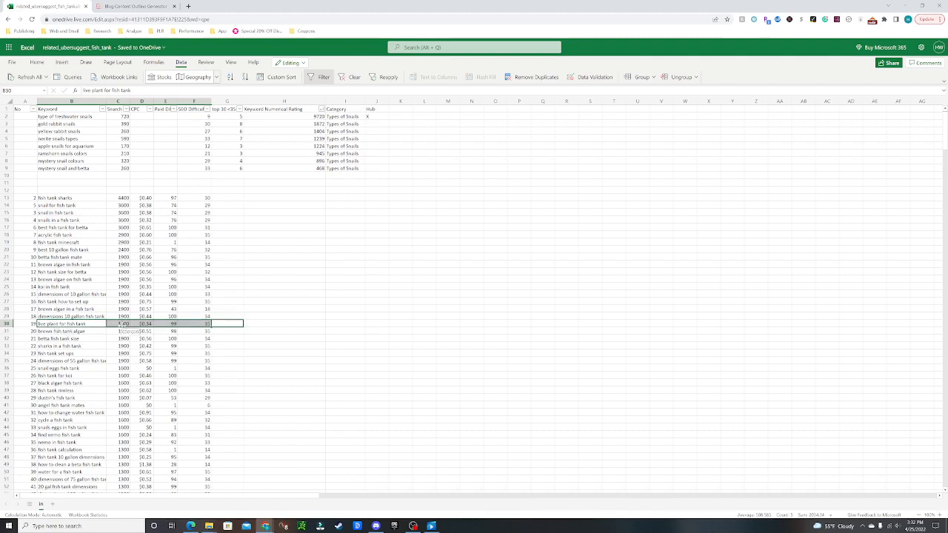
pyautogui.click(93, 391)
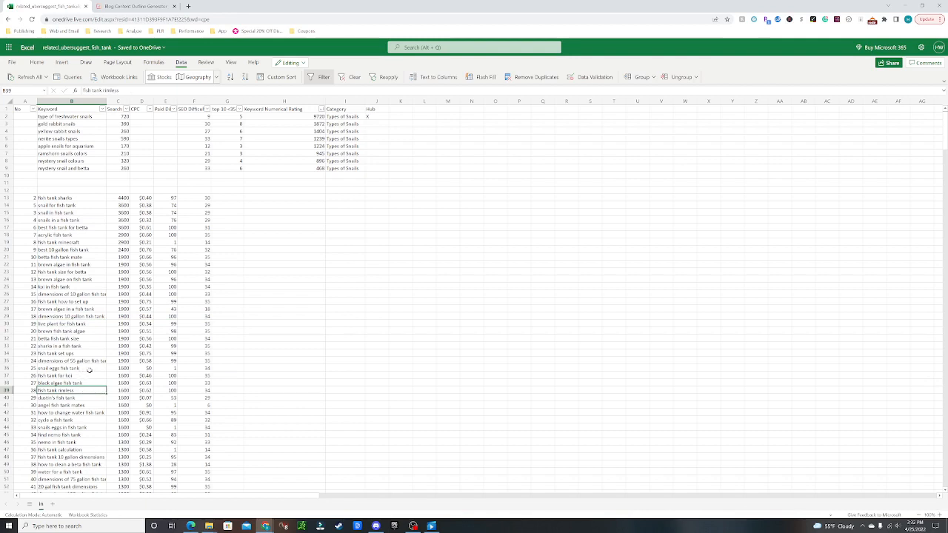
pyautogui.moveTo(77, 407); pyautogui.dragTo(199, 406)
pyautogui.scroll(-4, 186, 382)
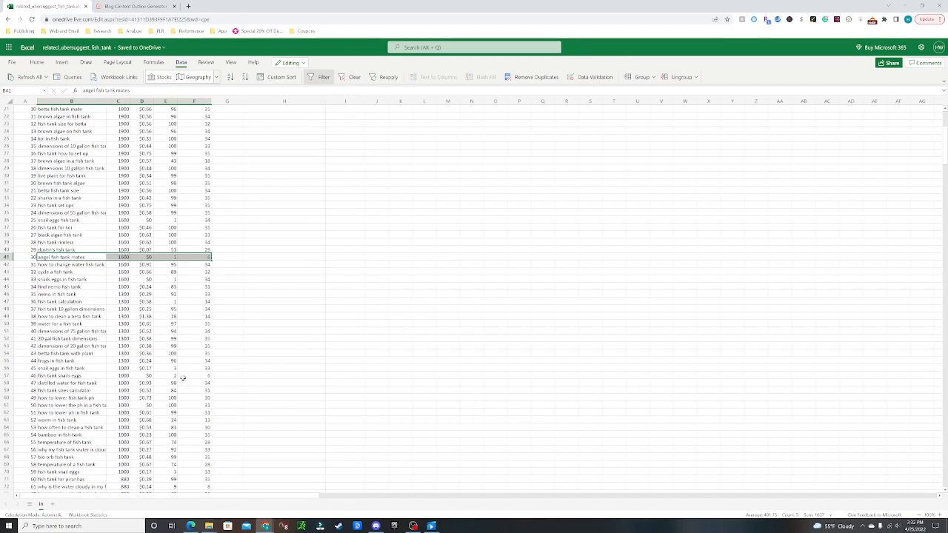
pyautogui.moveTo(90, 256); pyautogui.dragTo(208, 257)
pyautogui.scroll(7, 77, 266)
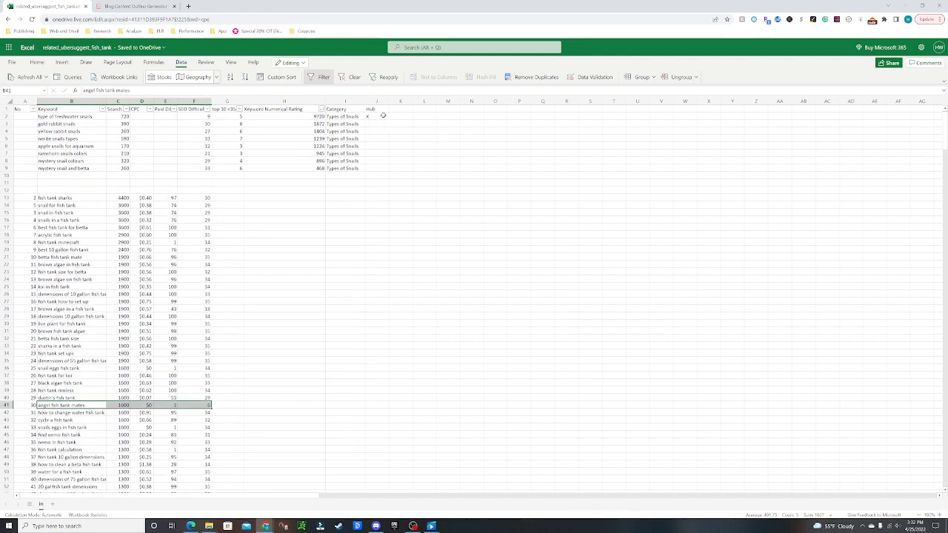
# Review the "type of freshwater snails" hub row and the supporting "Types of Snails" rows beneath it, starting with "gold rabbit snails".
pyautogui.moveTo(379, 116); pyautogui.dragTo(348, 162)
pyautogui.click(376, 169)
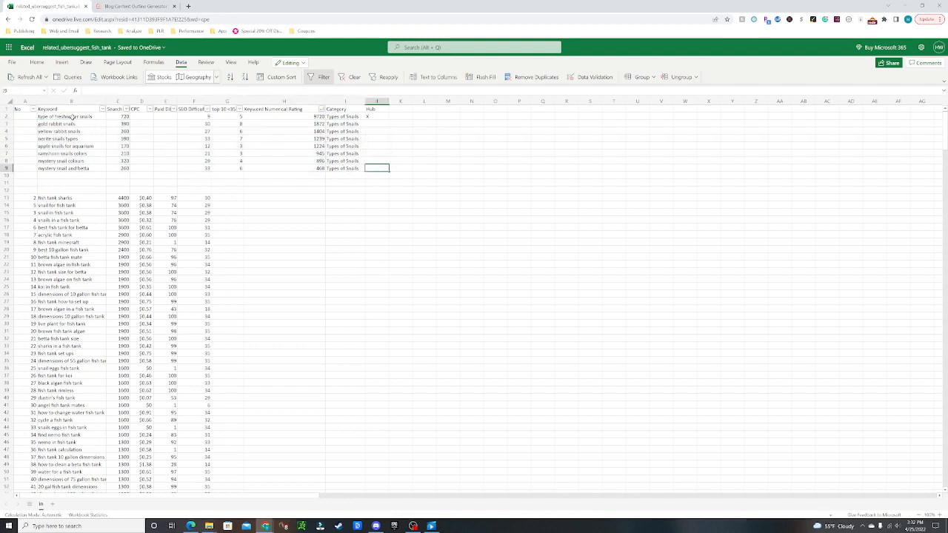
pyautogui.moveTo(73, 116); pyautogui.dragTo(380, 117)
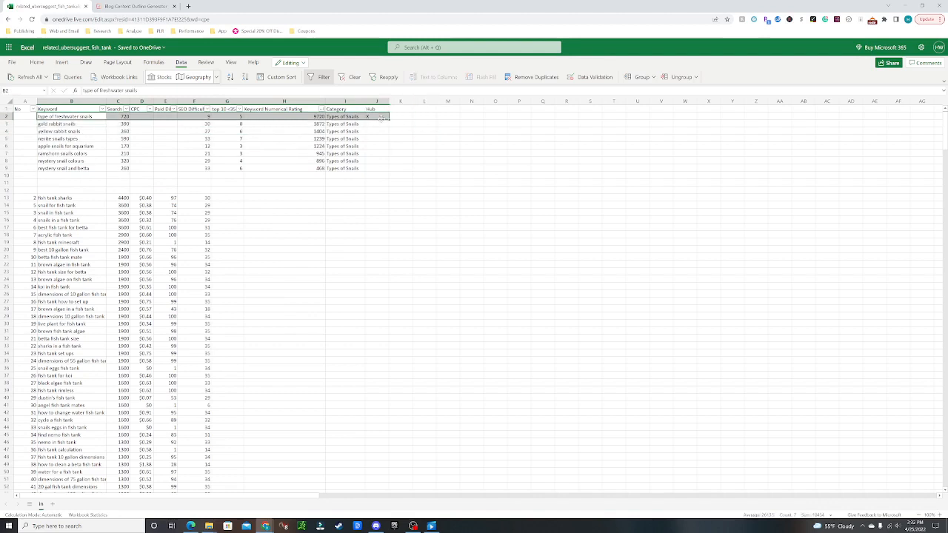
pyautogui.moveTo(345, 124); pyautogui.dragTo(70, 167)
pyautogui.click(66, 124)
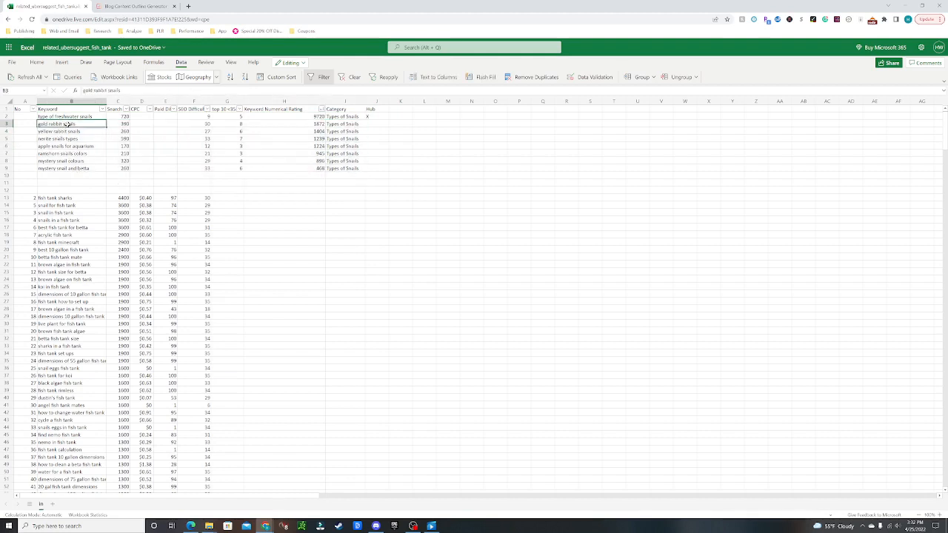
pyautogui.moveTo(76, 123); pyautogui.dragTo(352, 126)
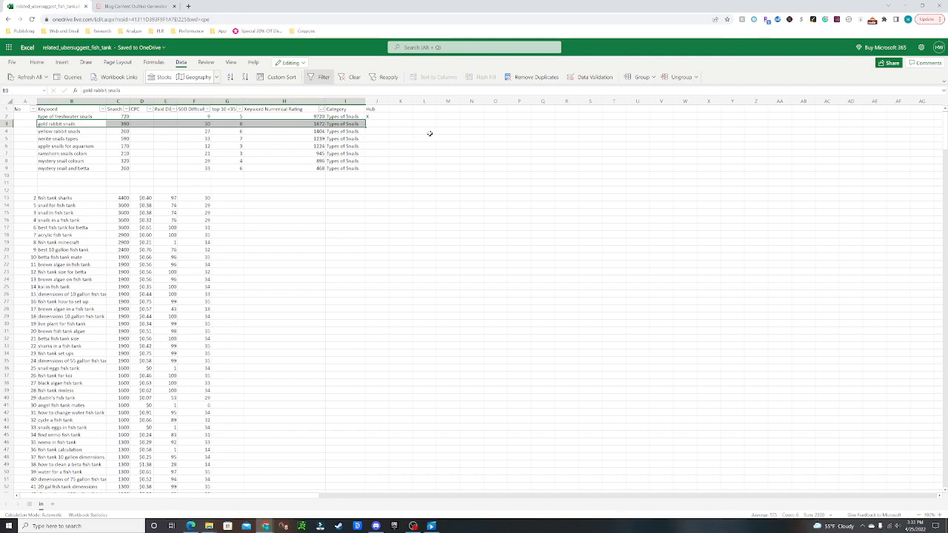